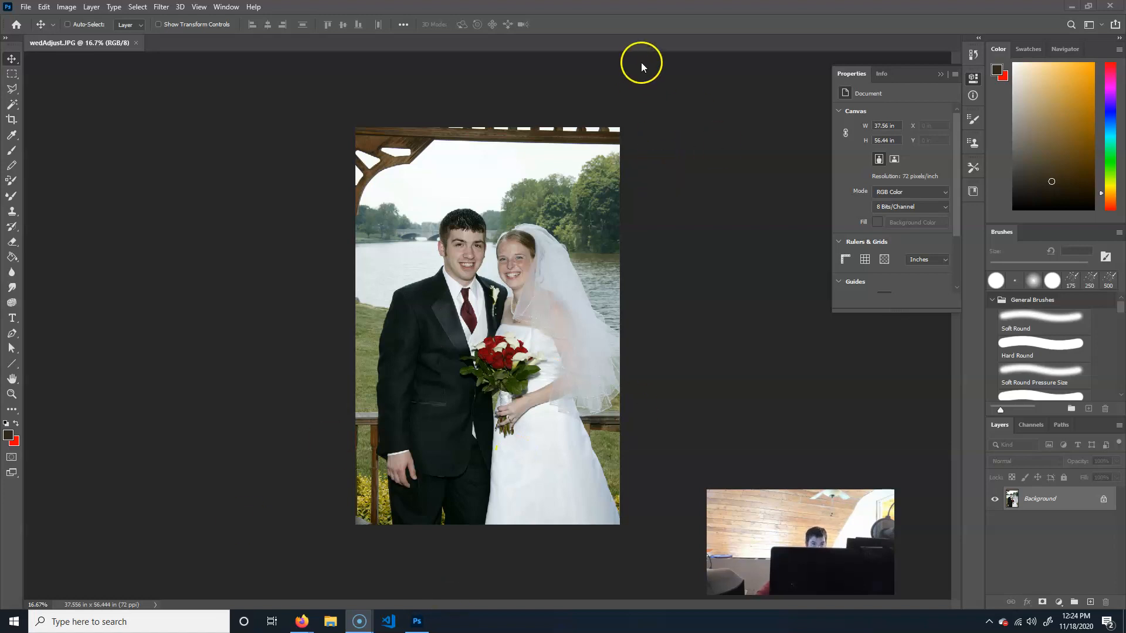
Step: Float the photo's document window, try it maximized, and dock it back into the workspace
left_click(734, 86)
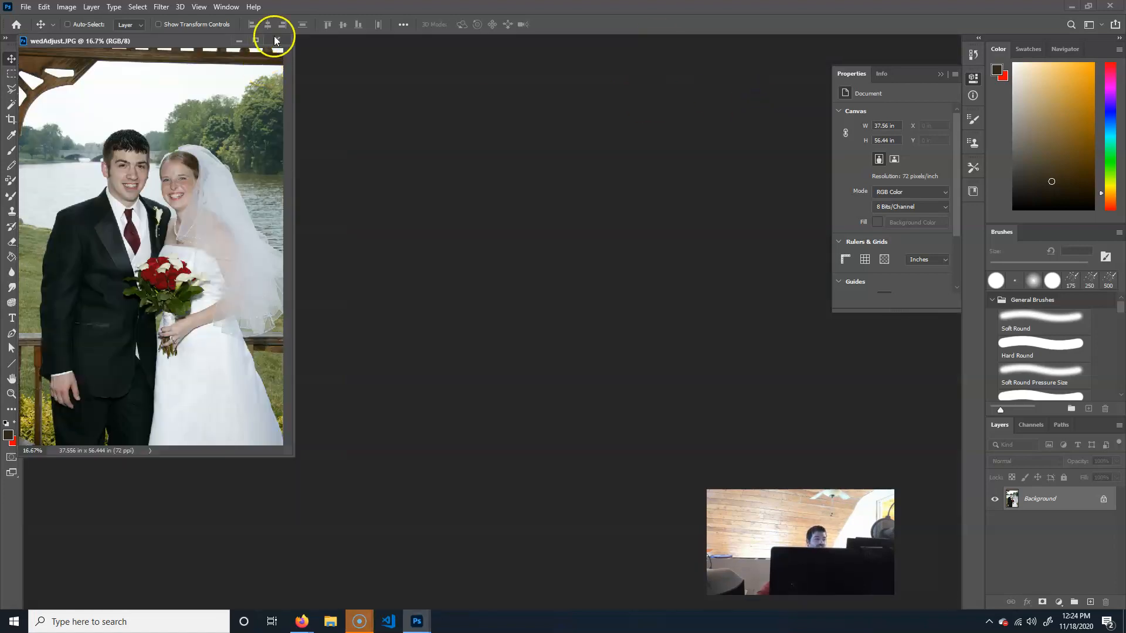
left_click(256, 40)
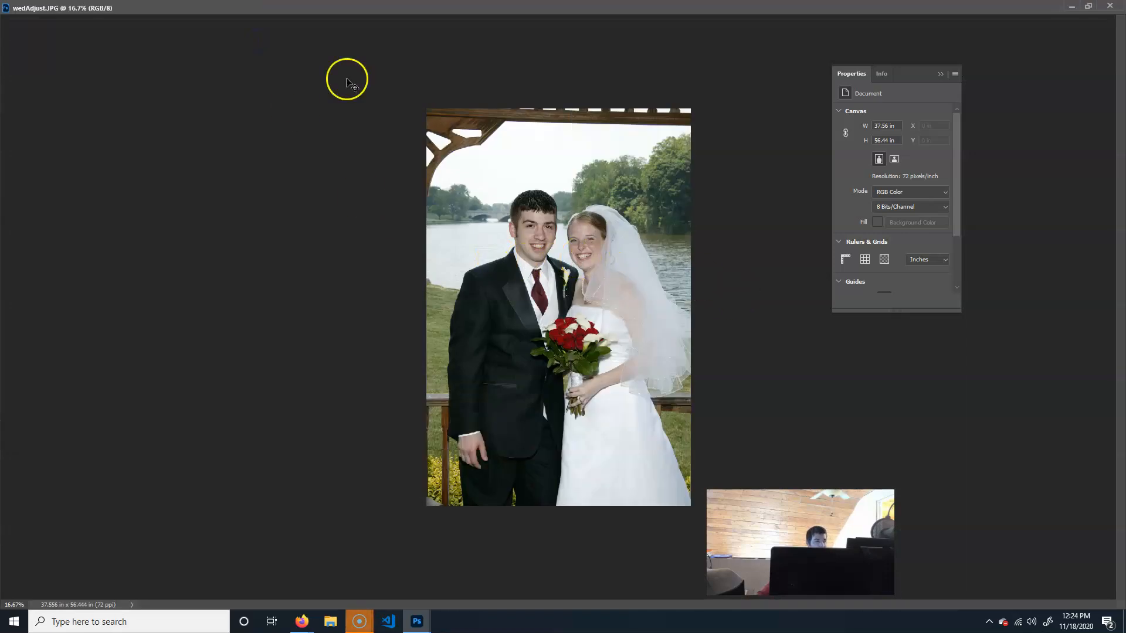
left_click(1088, 6)
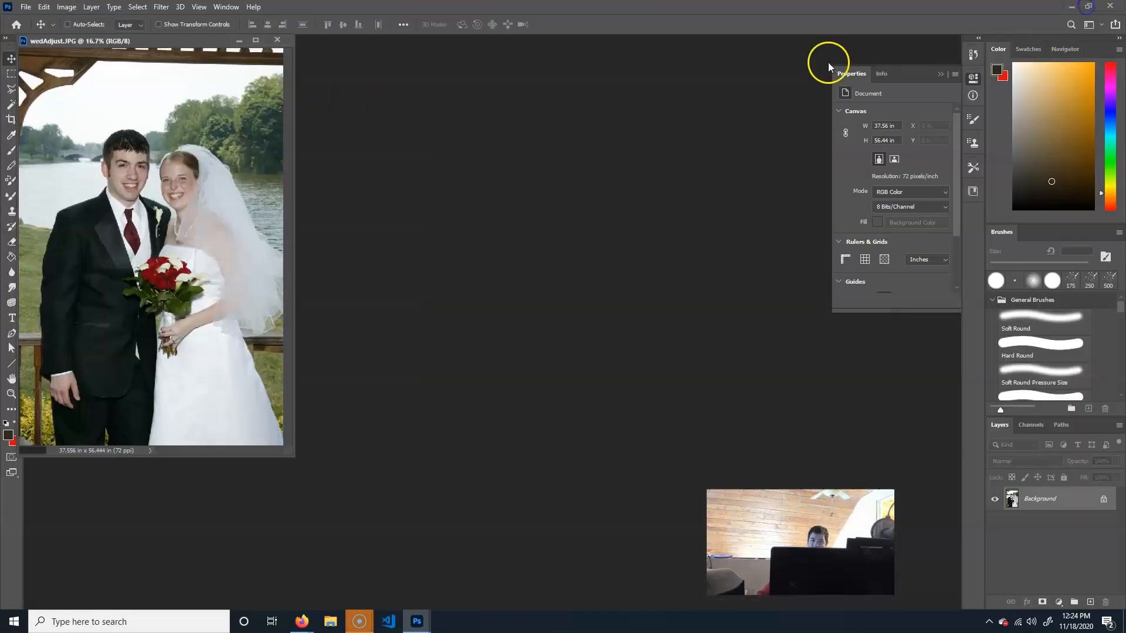
left_click_drag(162, 40, 609, 45)
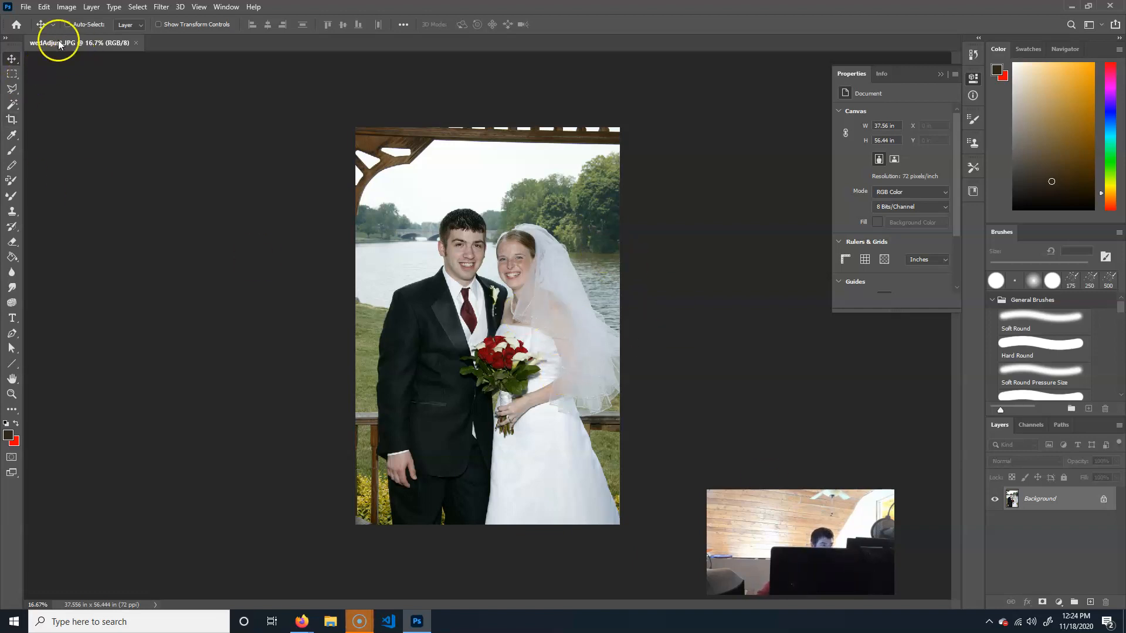
Step: Set up a portrait crop by width, height and resolution at 6 in × 9 in and 300 px/in
left_click(12, 119)
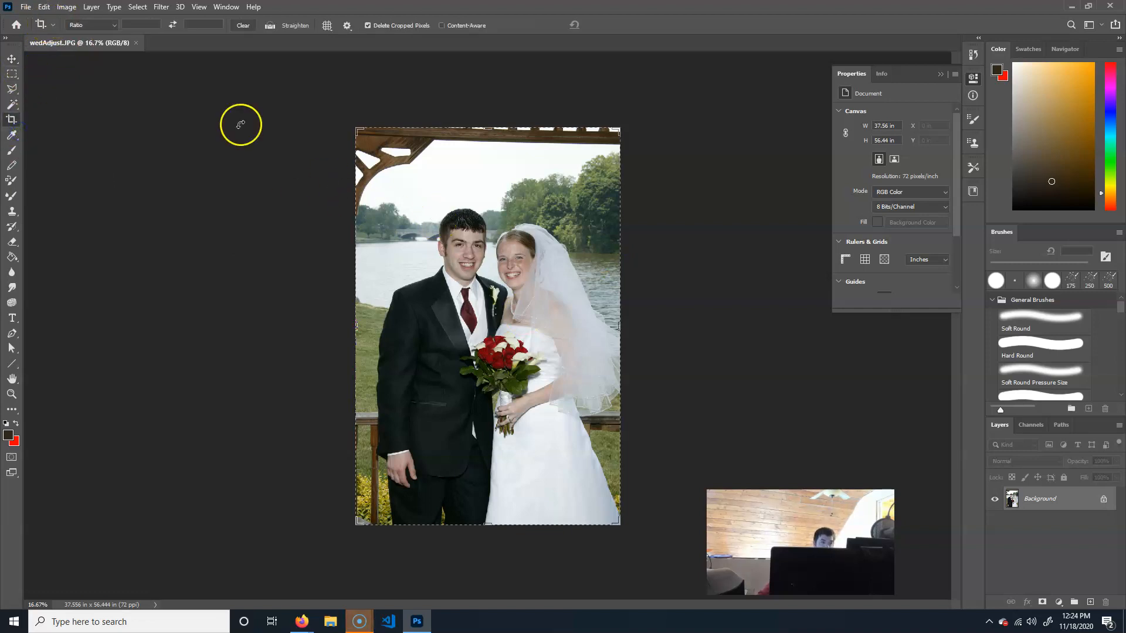
left_click(97, 24)
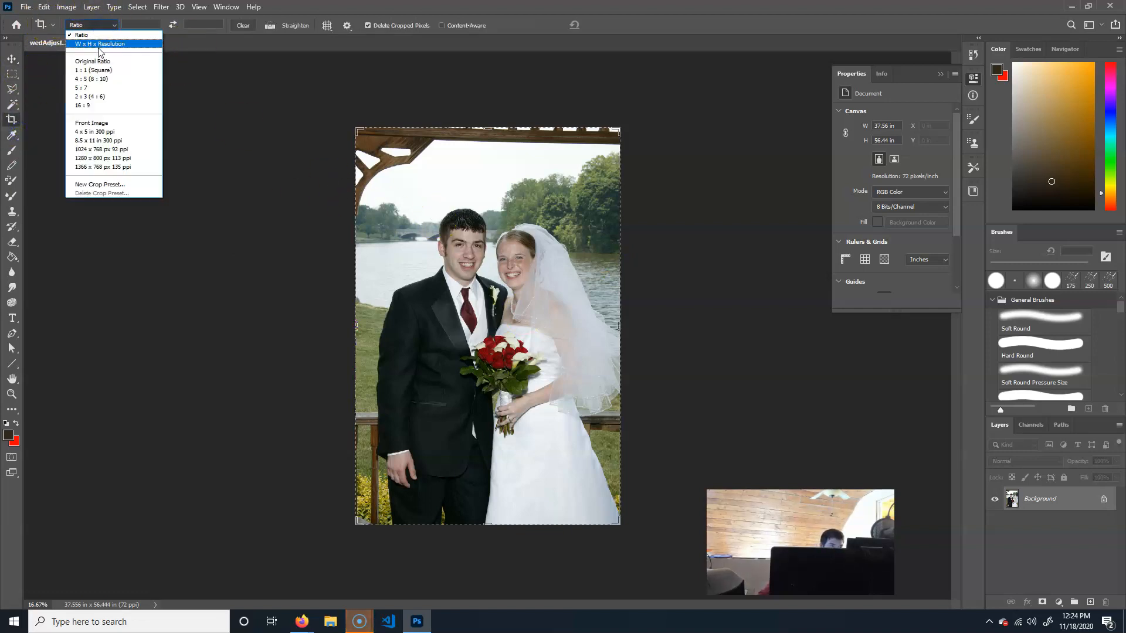
left_click(100, 44)
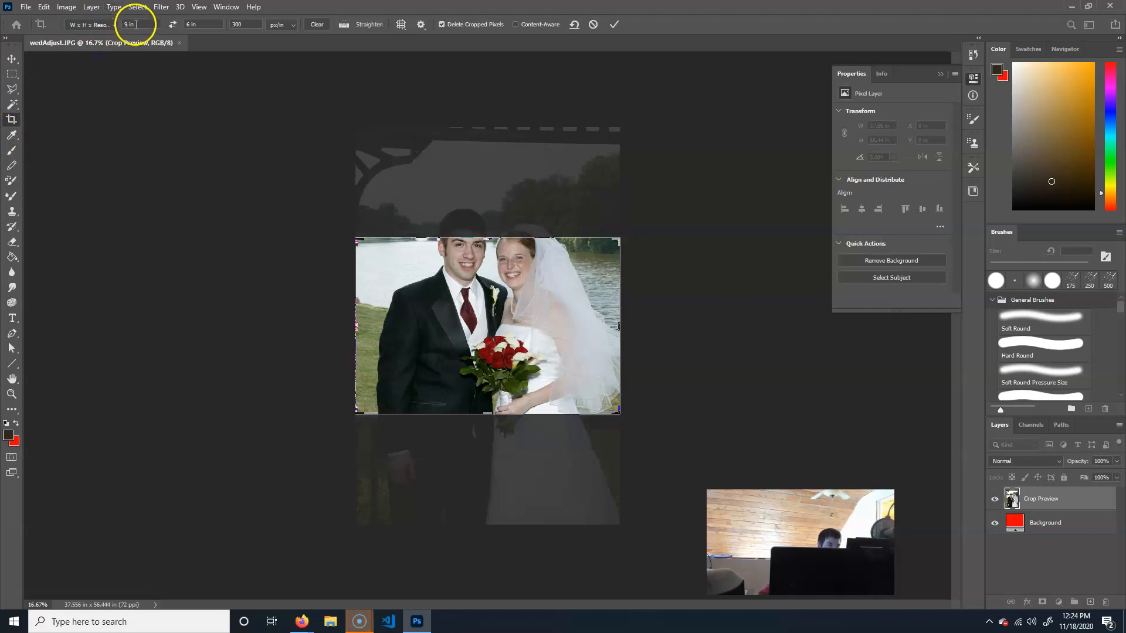
left_click(173, 26)
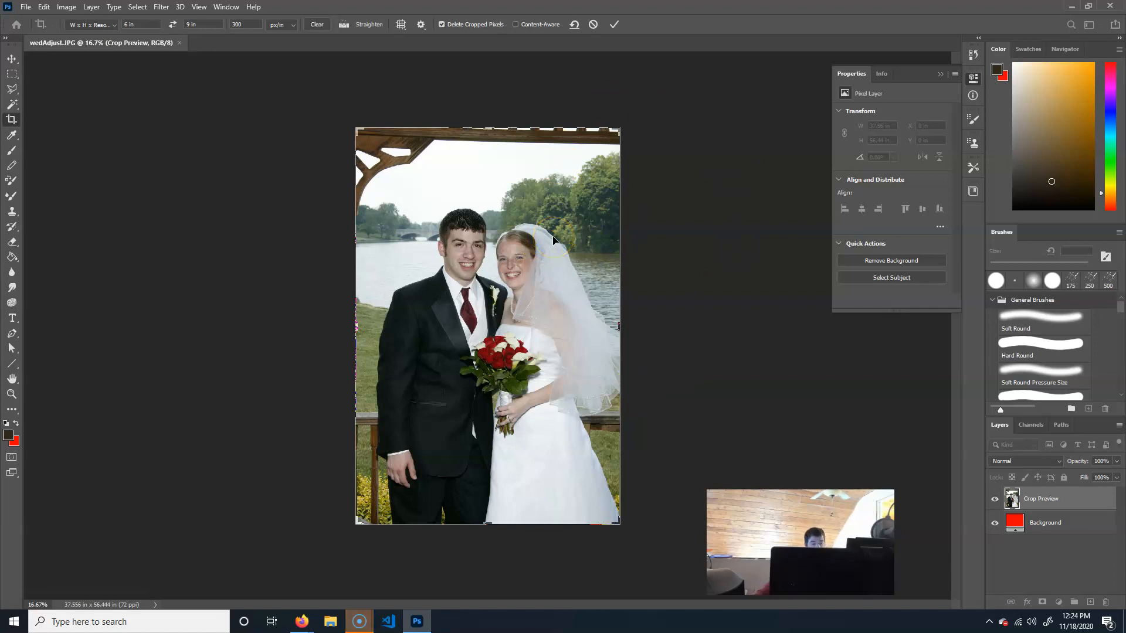
Step: Tighten the crop frame around the couple, cutting off the gazebo roof, and apply the crop
left_click_drag(489, 523, 489, 516)
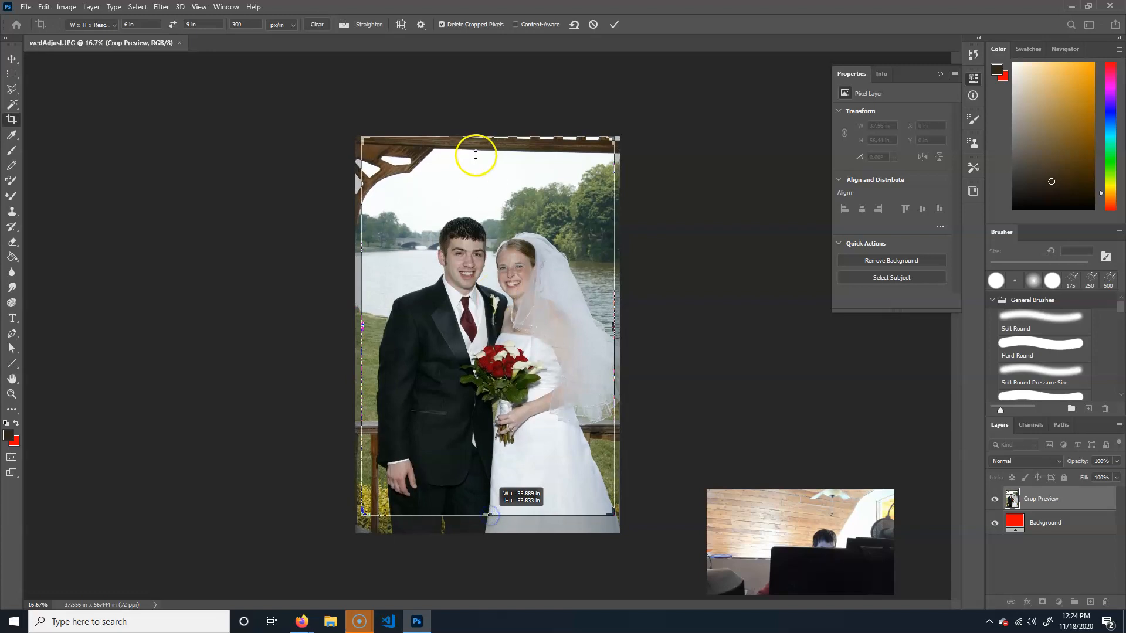
left_click_drag(486, 139, 485, 162)
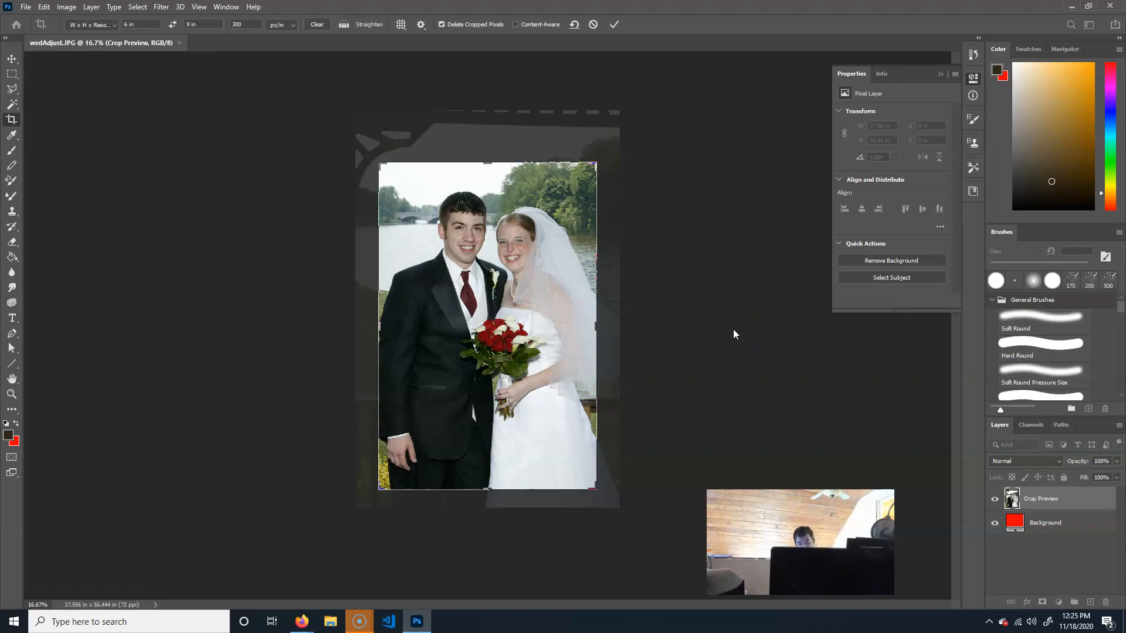
key("Return")
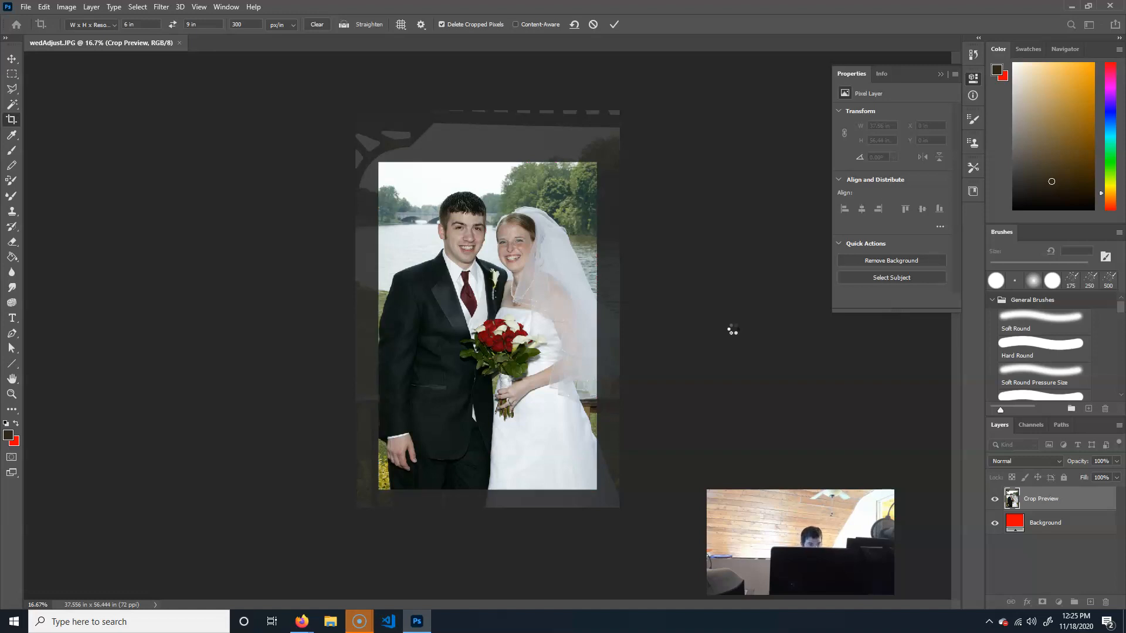
Step: Inspect the cropped photo at closer magnification, focusing on the couple's faces and upper bodies
key("ctrl+plus")
key("ctrl+plus")
key("ctrl+plus")
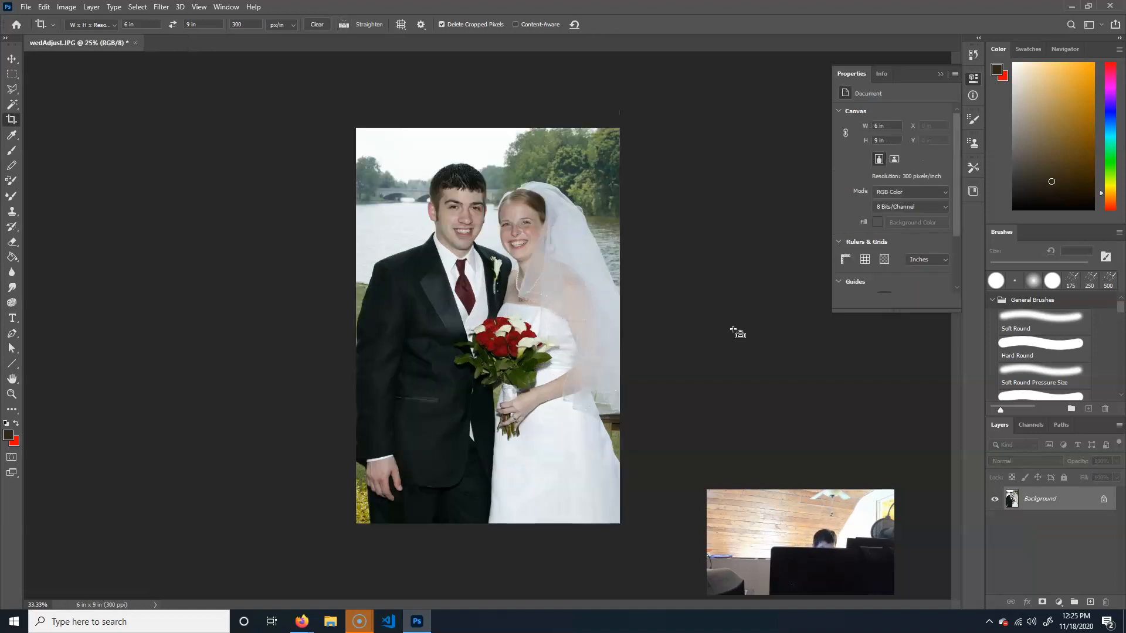
key("ctrl+plus")
key("ctrl+plus")
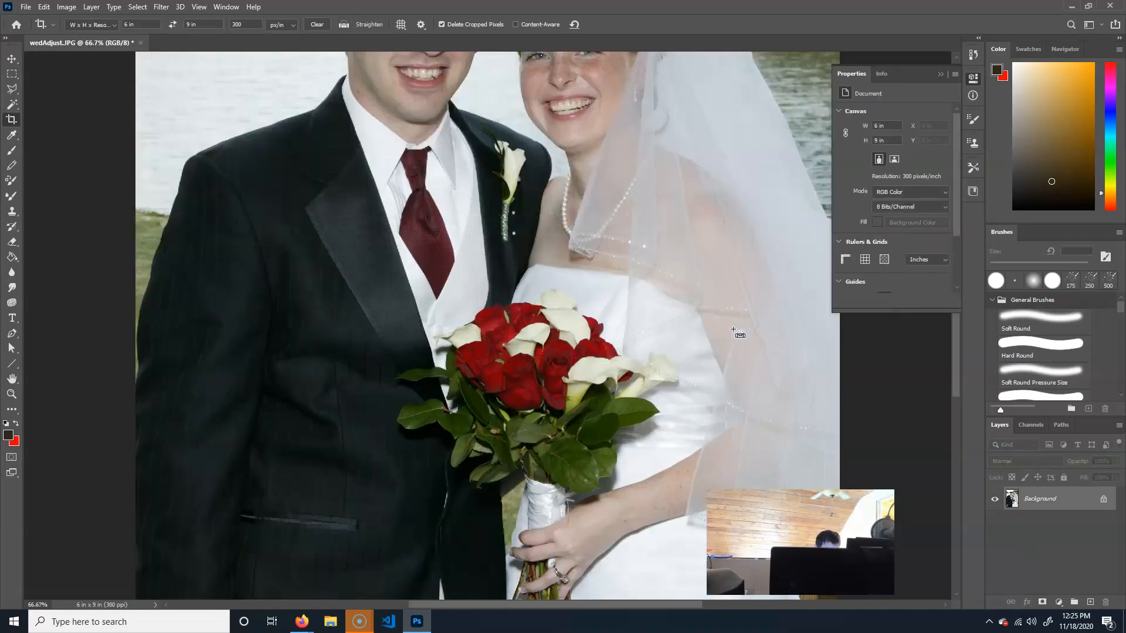
key("ctrl+minus")
key("ctrl+minus")
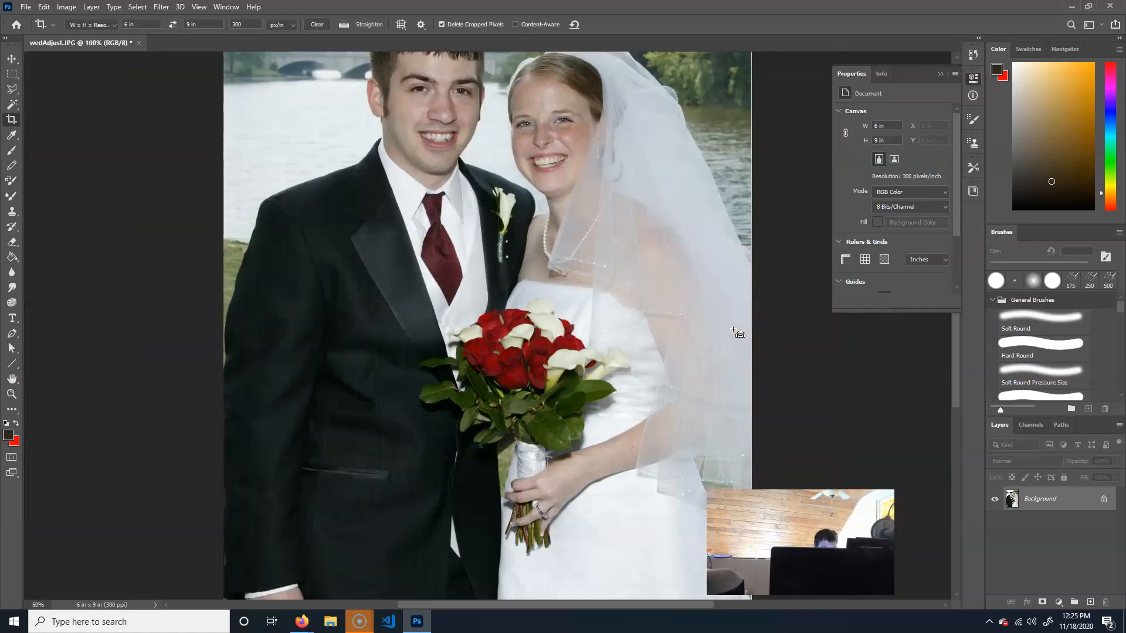
left_click_drag(563, 292, 586, 403)
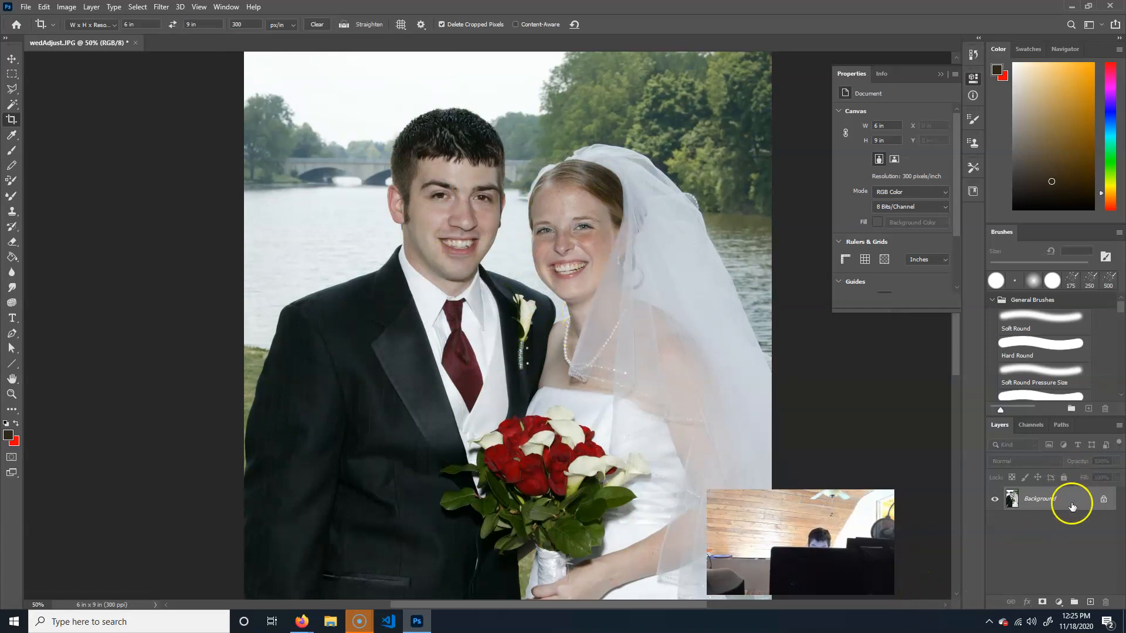
Step: Duplicate the Background layer
key("ctrl+j")
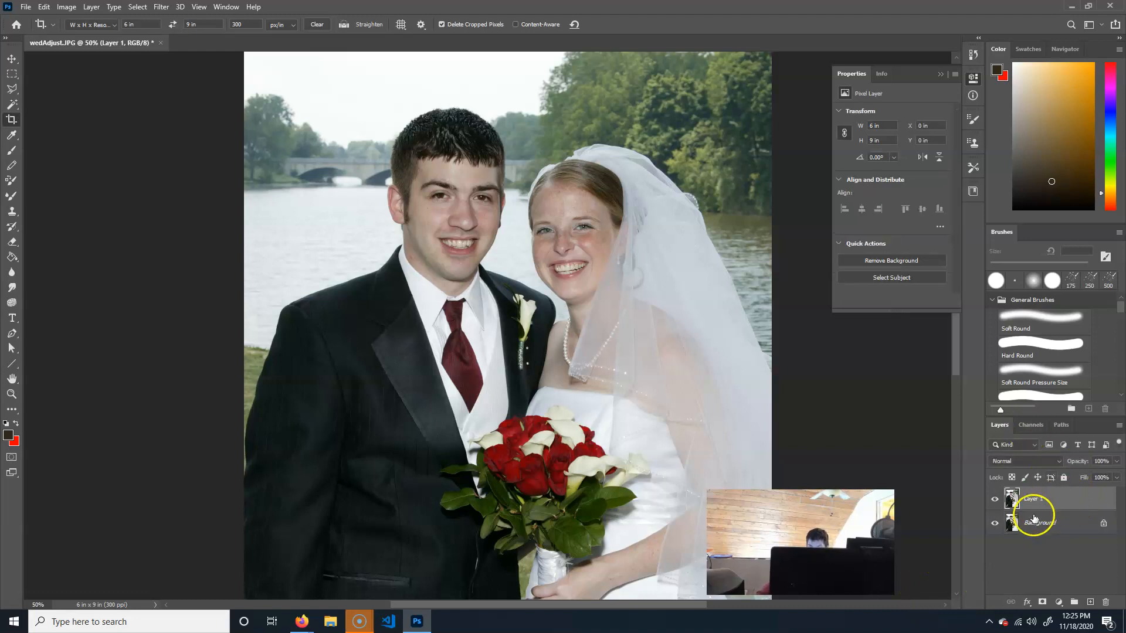
right_click(1053, 526)
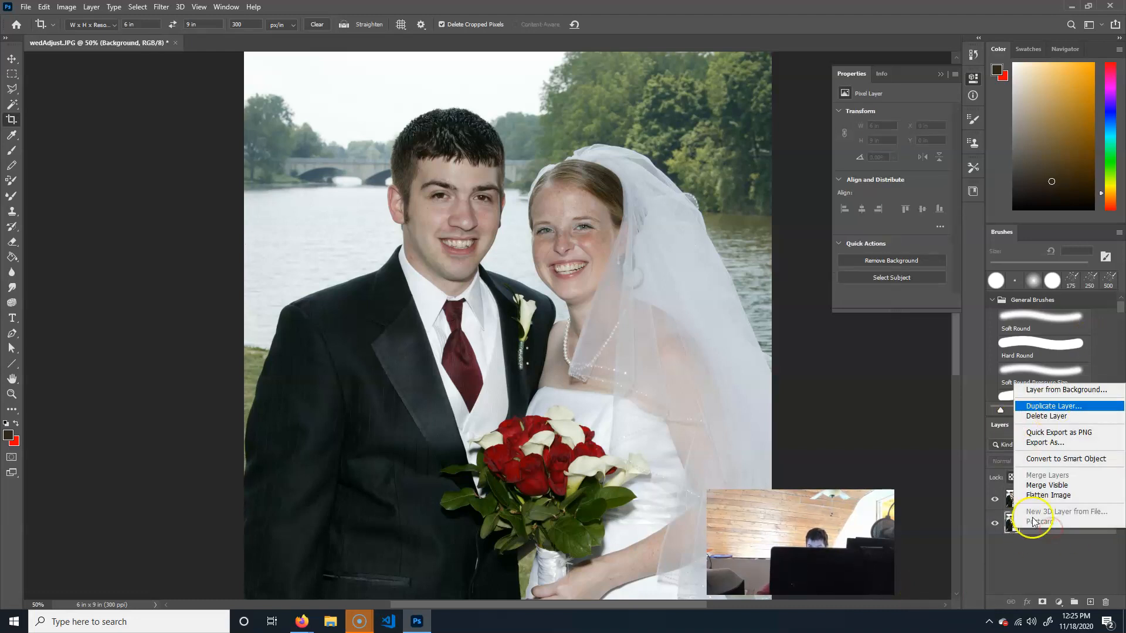
left_click(1051, 560)
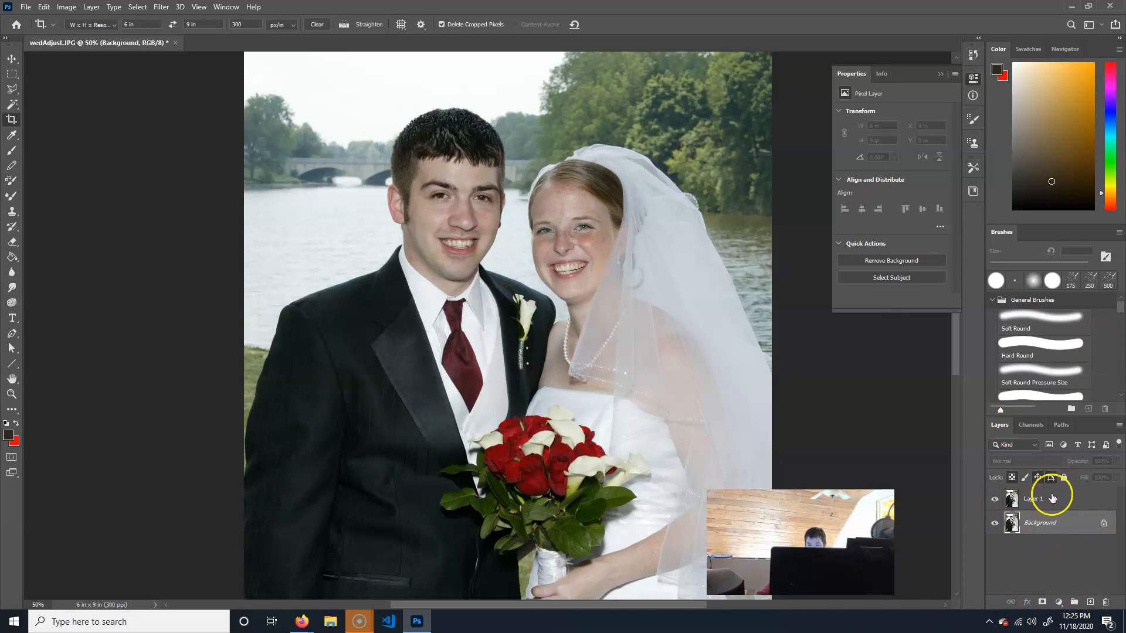
Step: Convert the Background into a regular layer named originalIMage and lock it completely
double_click(1044, 522)
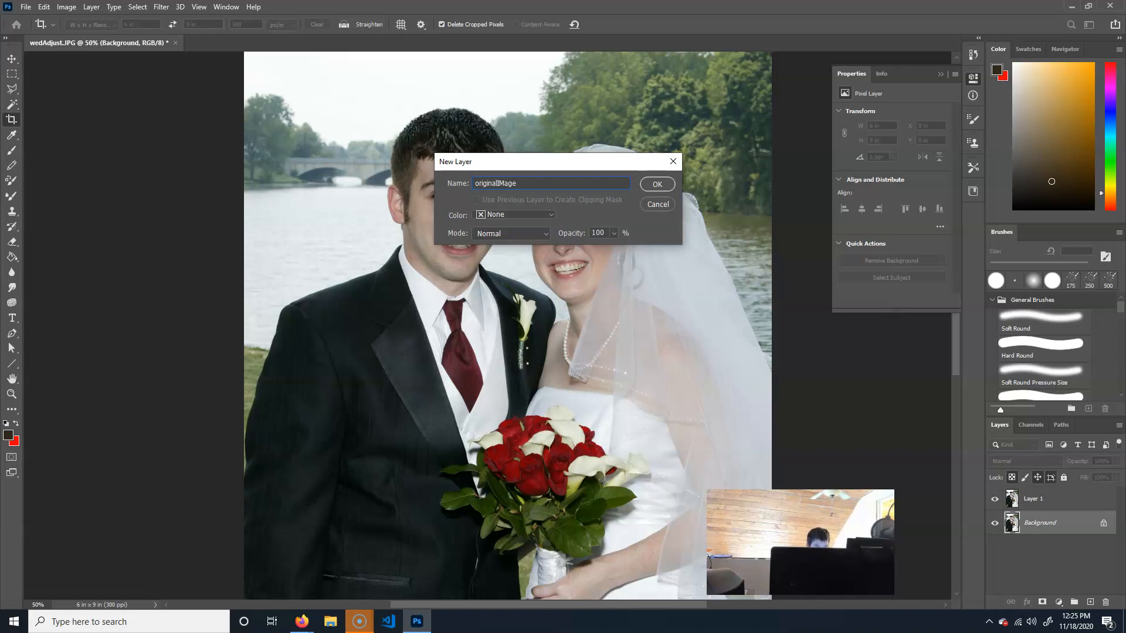
key("Return")
left_click(1062, 479)
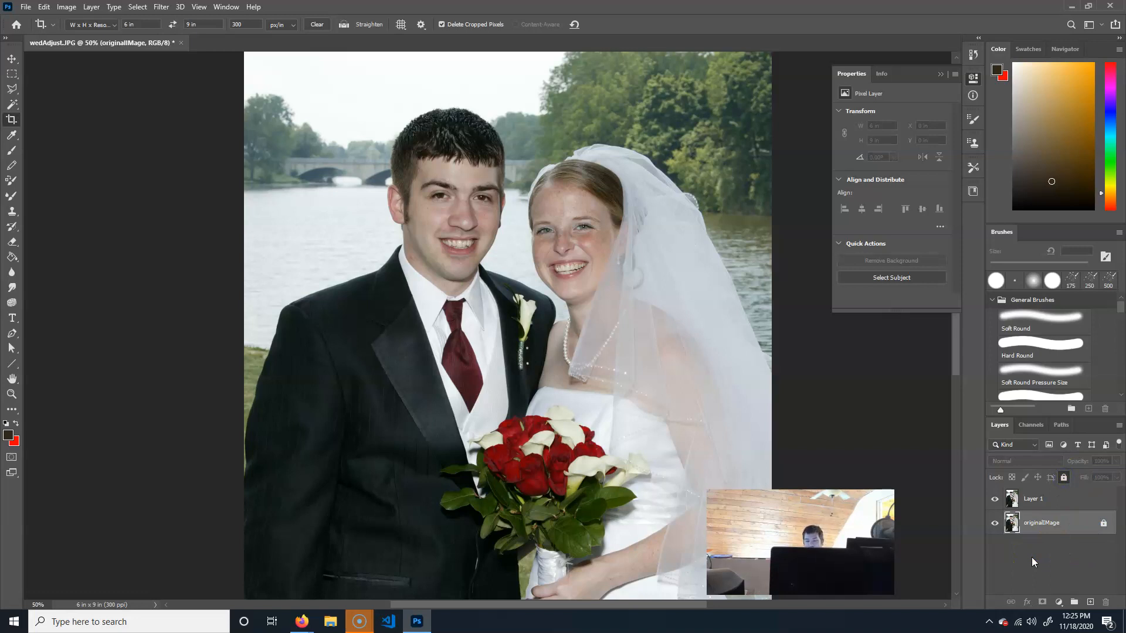
Step: Duplicate Layer 1 and rename the lower of the two layers color and the upper one texture
left_click(1032, 499)
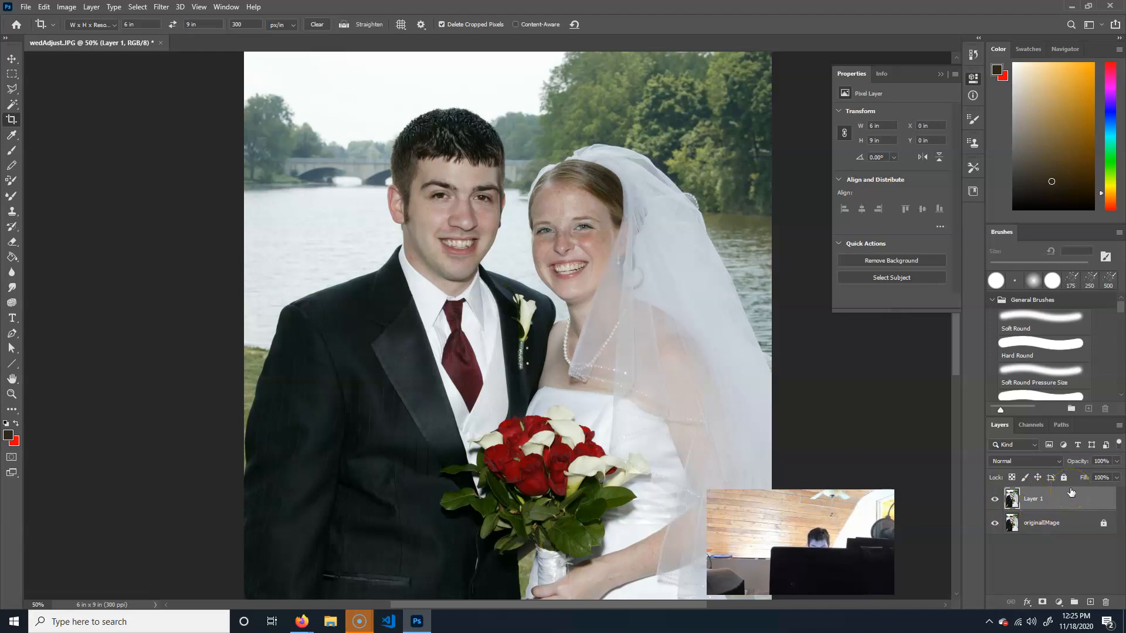
key("ctrl+j")
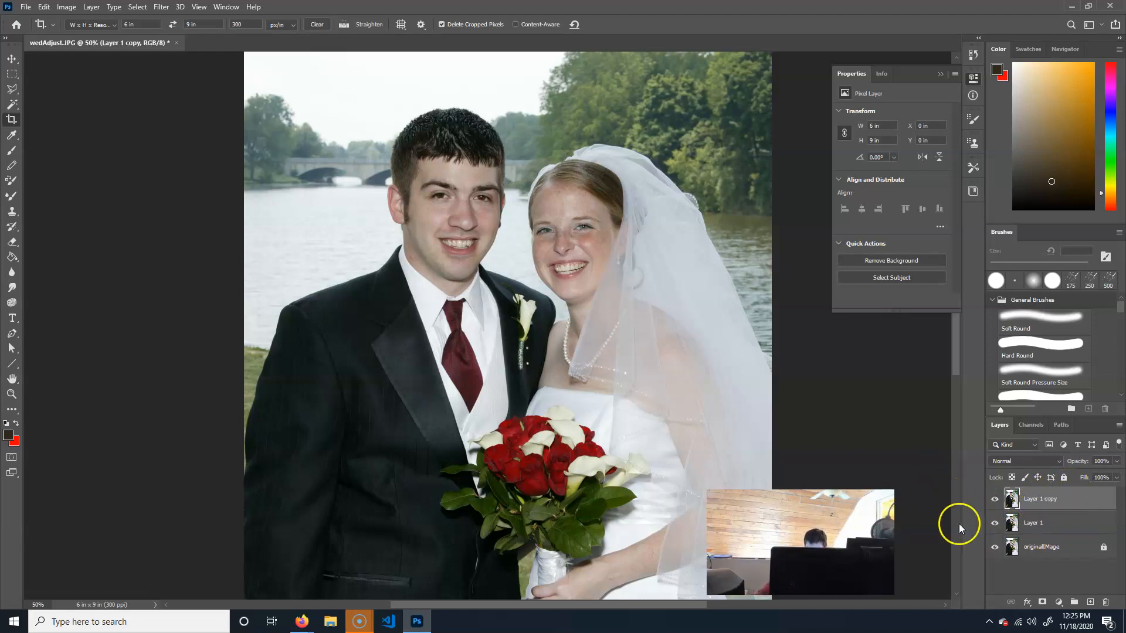
double_click(1033, 522)
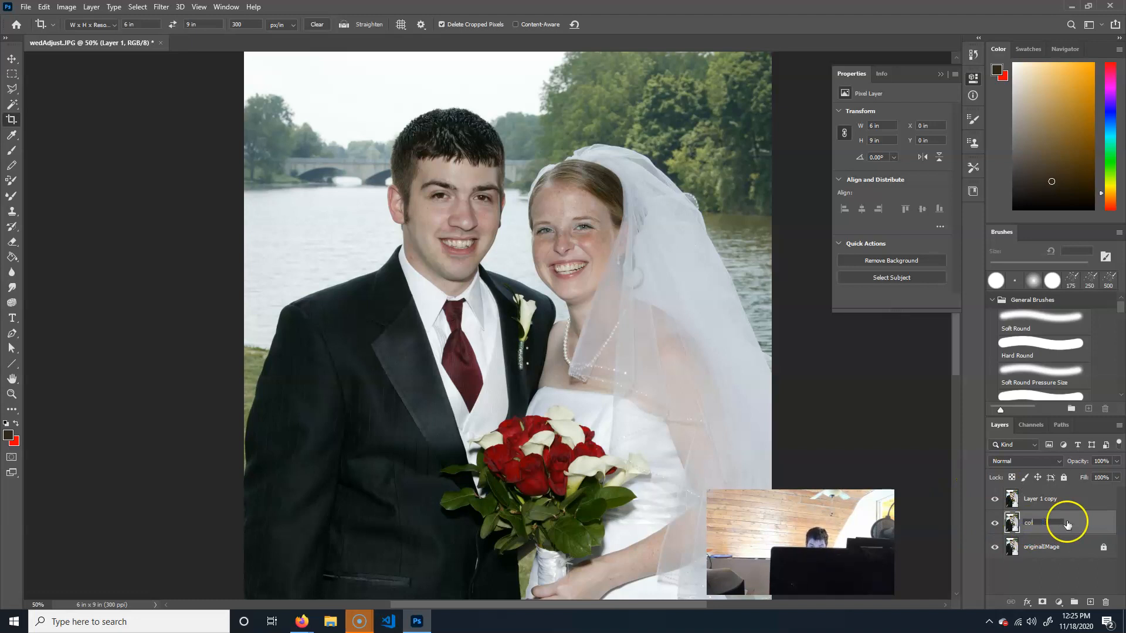
type("color")
key("Return")
double_click(1045, 497)
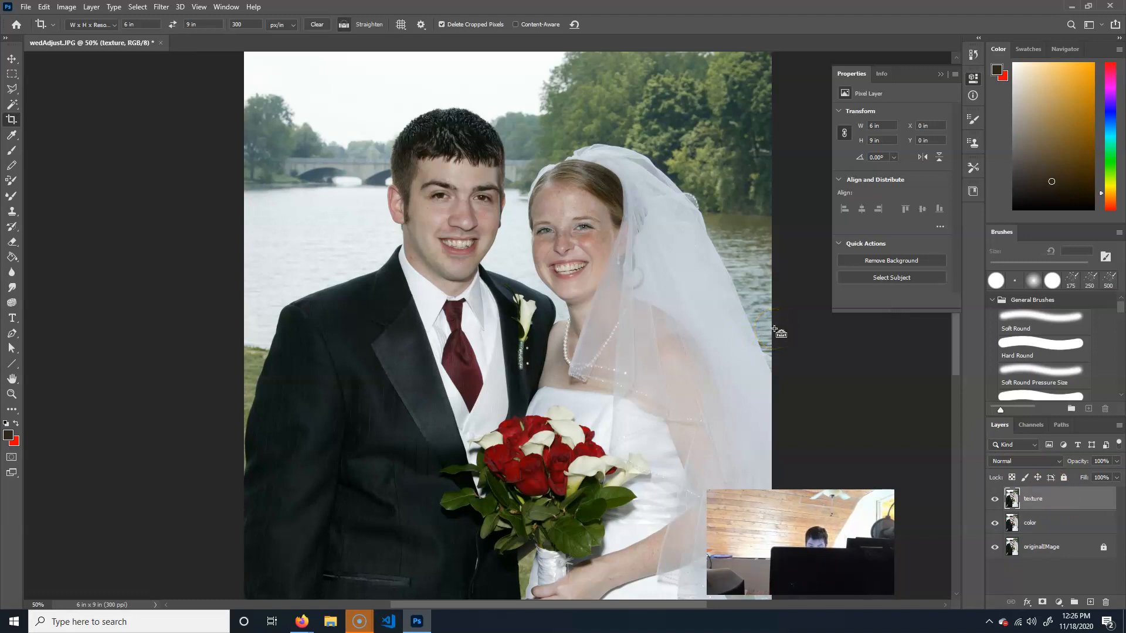
Step: Examine the skin of the groom's and the bride's faces up close for blemishes and freckles
key("ctrl+plus")
left_click_drag(456, 293, 618, 396)
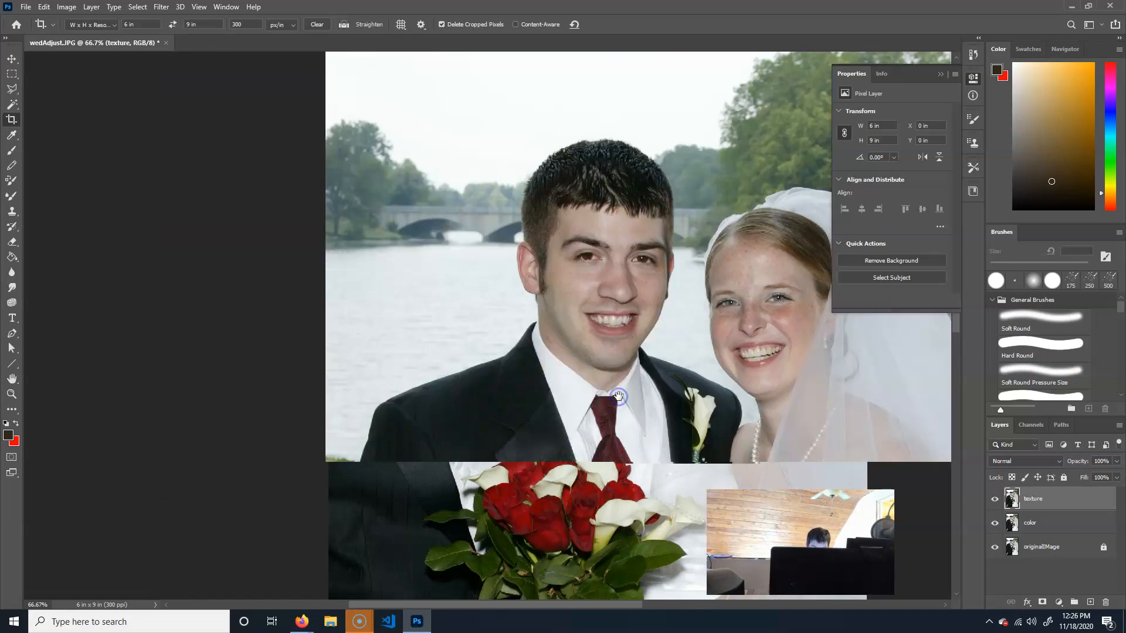
key("ctrl+plus")
key("ctrl+plus")
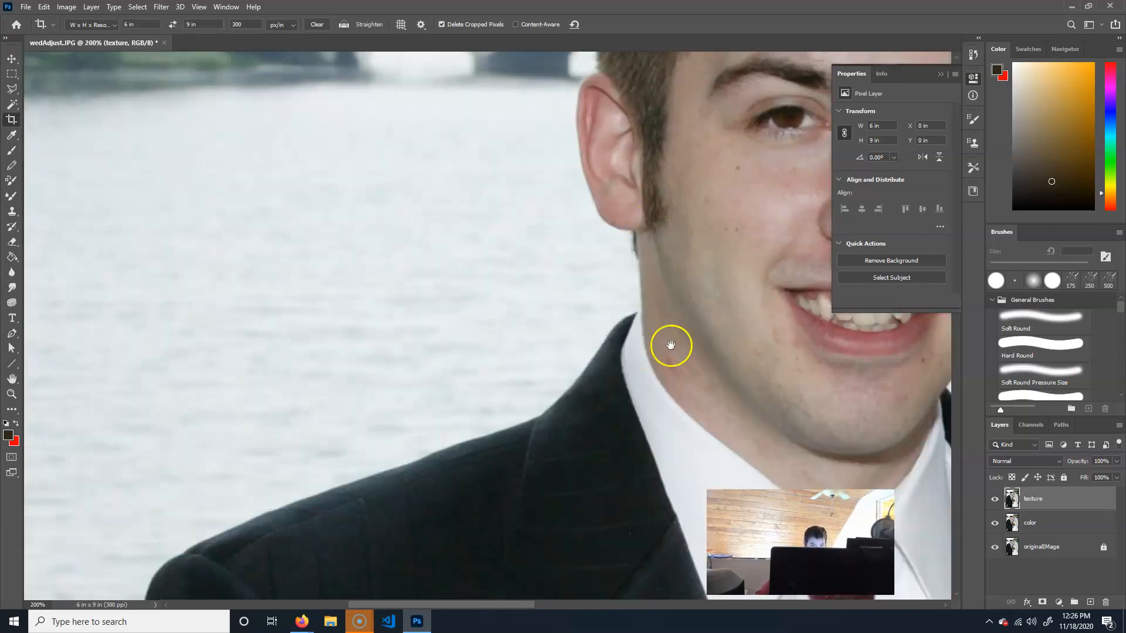
left_click_drag(648, 350, 347, 311)
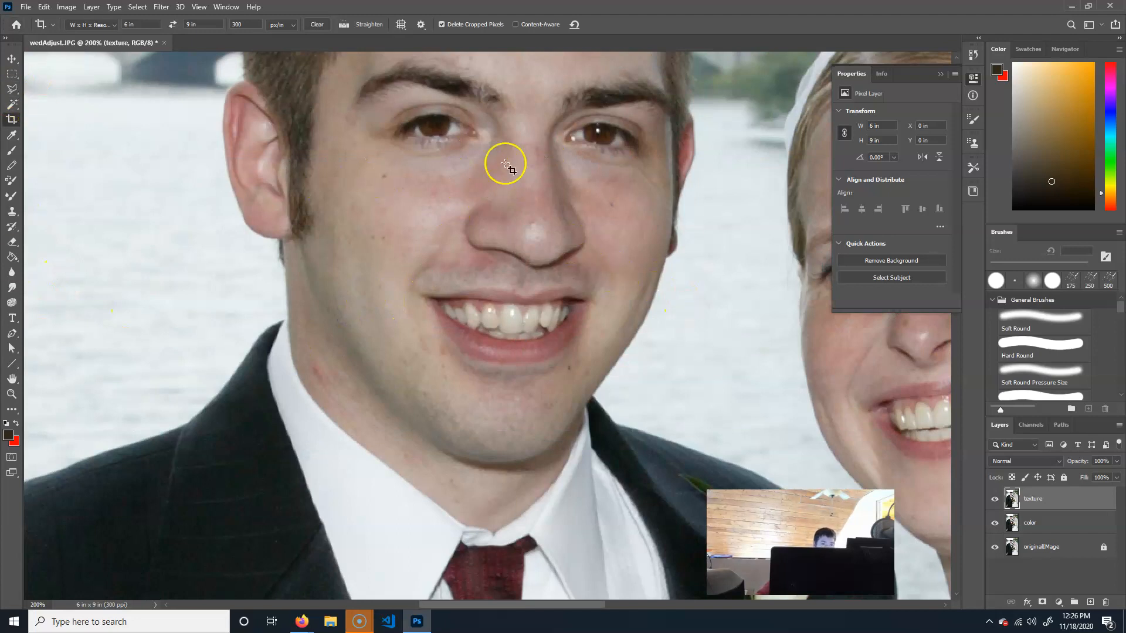
left_click_drag(734, 382, 720, 380)
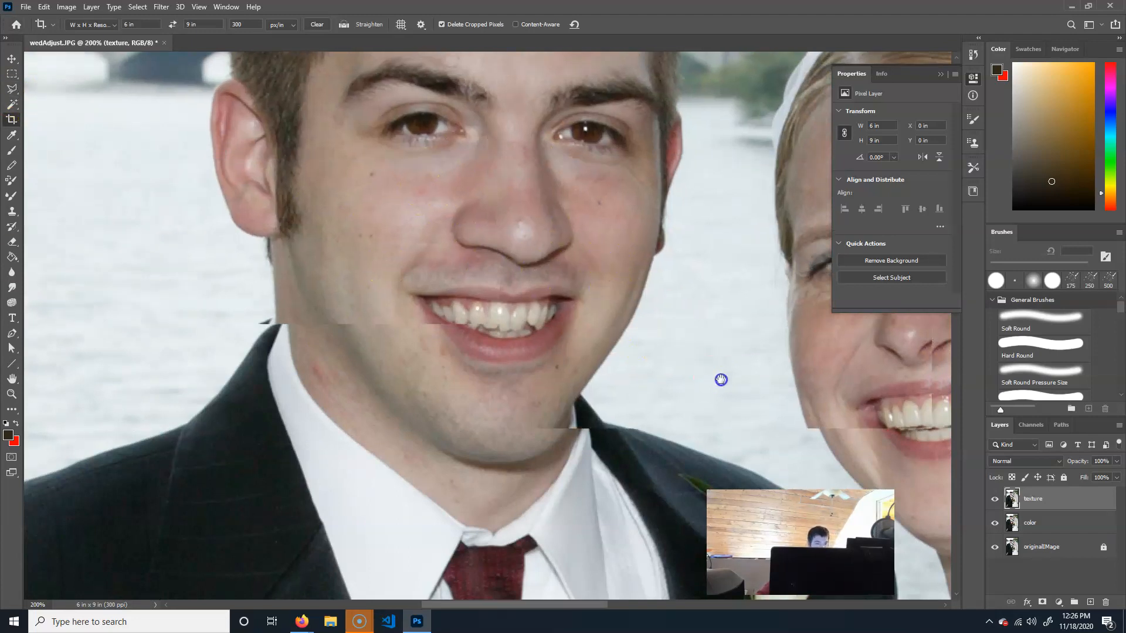
left_click_drag(575, 334, 251, 297)
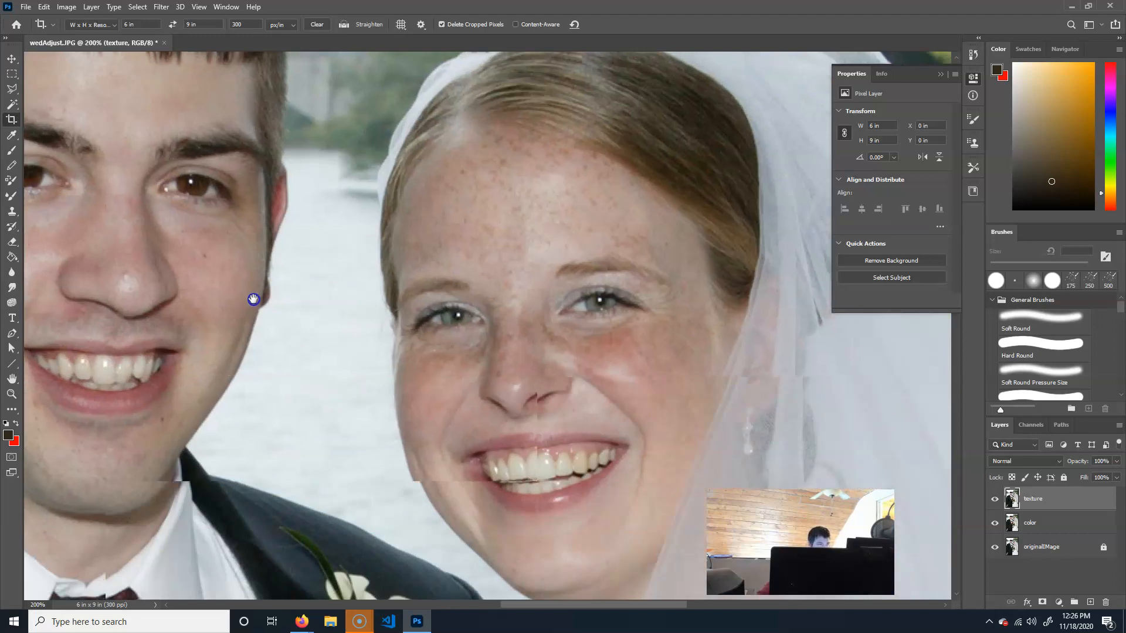
Step: Try smoothing the freckles on the bride's forehead, cheeks and nose with the Smudge tool on the texture layer
left_click(12, 288)
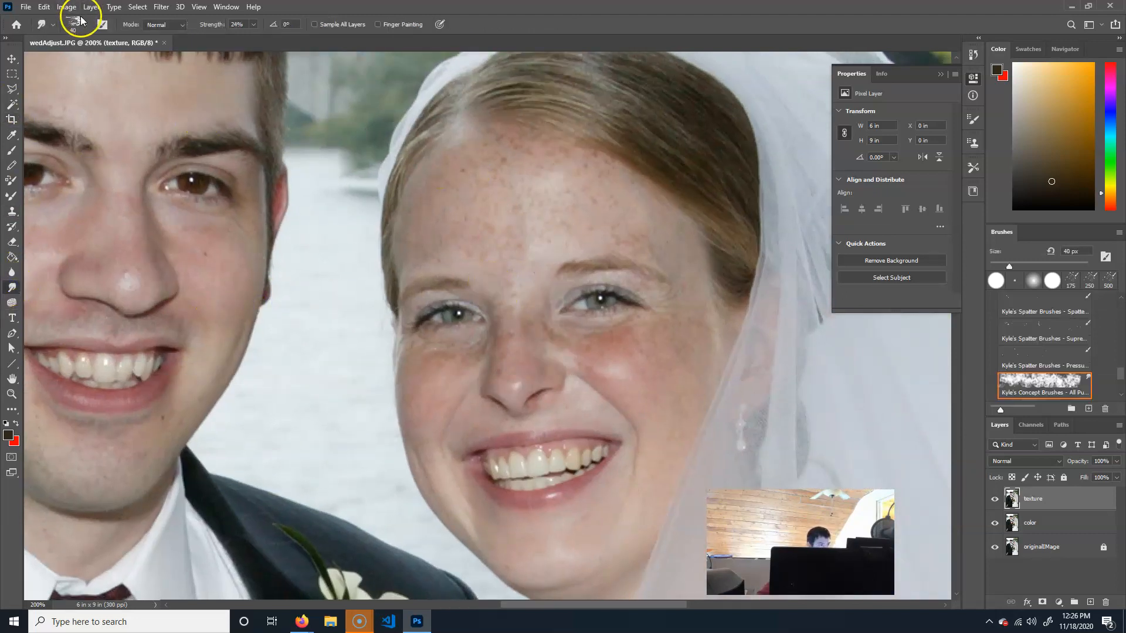
mouse_move(612, 206)
left_mouse_down()
mouse_move(600, 219)
mouse_move(510, 231)
mouse_move(480, 354)
mouse_move(430, 405)
left_mouse_up()
mouse_move(553, 375)
left_mouse_down()
mouse_move(552, 343)
mouse_move(369, 364)
mouse_move(394, 395)
mouse_move(591, 376)
mouse_move(631, 361)
mouse_move(671, 509)
mouse_move(546, 350)
left_mouse_up()
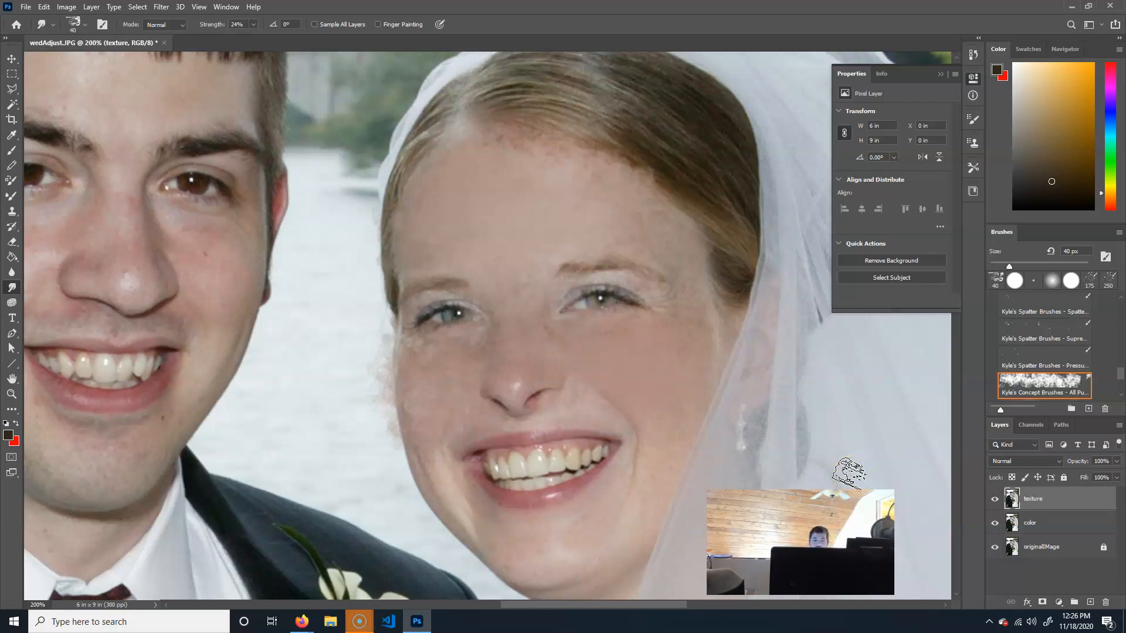
Step: Undo all smudge strokes on the bride's face along with the renaming of the top layer
key("ctrl+z")
key("ctrl+z")
key("ctrl+z")
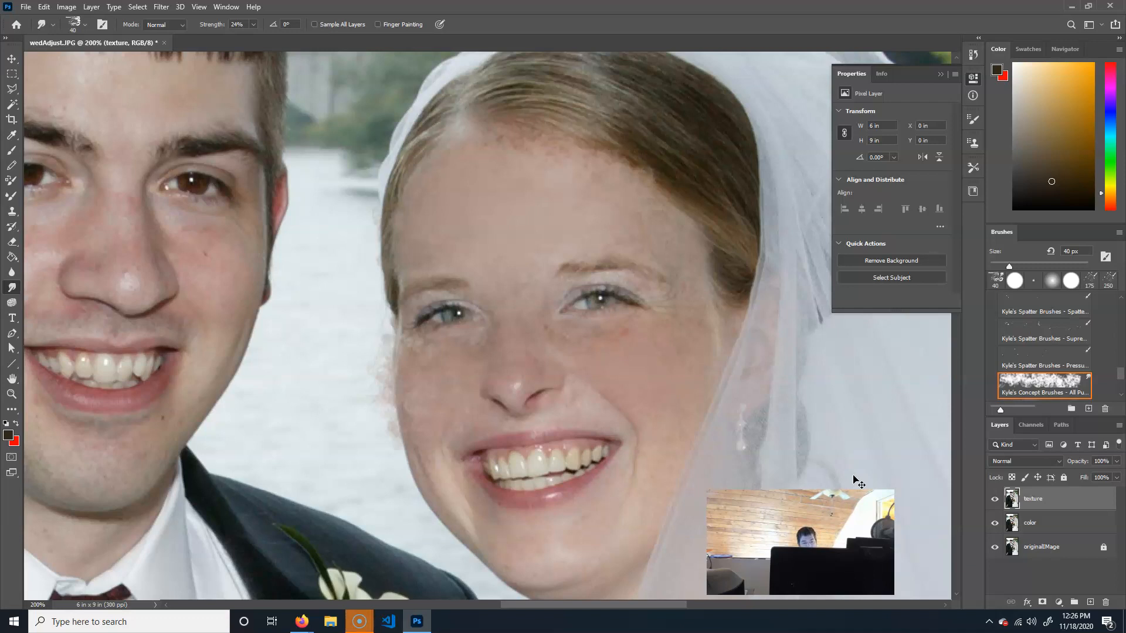
key("ctrl+z")
key("ctrl+z")
key("ctrl+z")
key("ctrl+z")
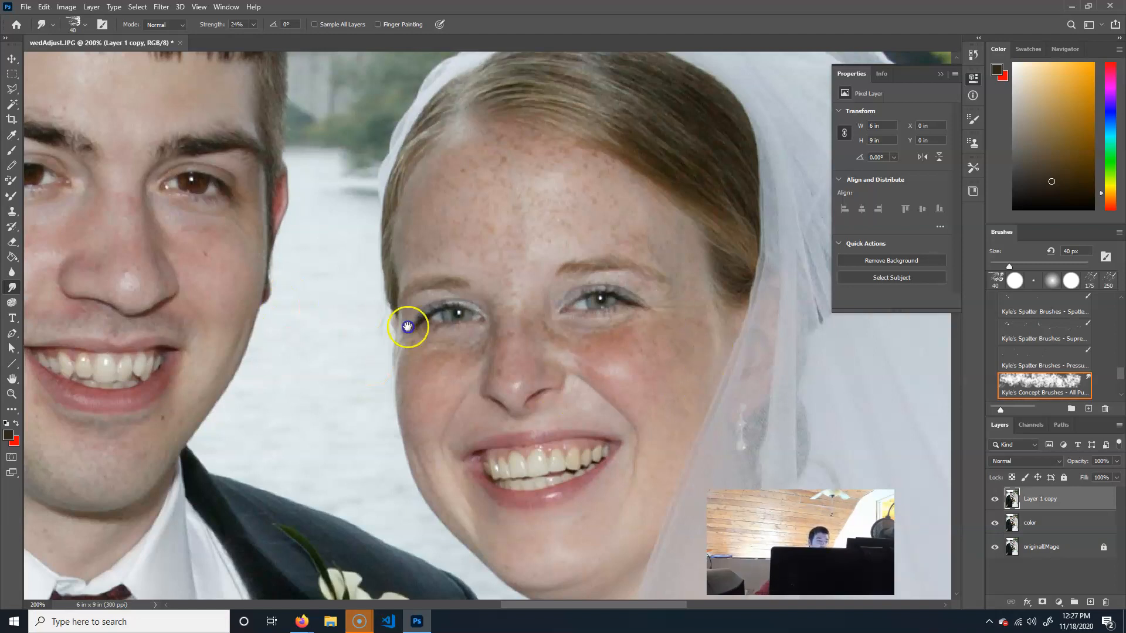
left_click_drag(289, 296, 645, 344)
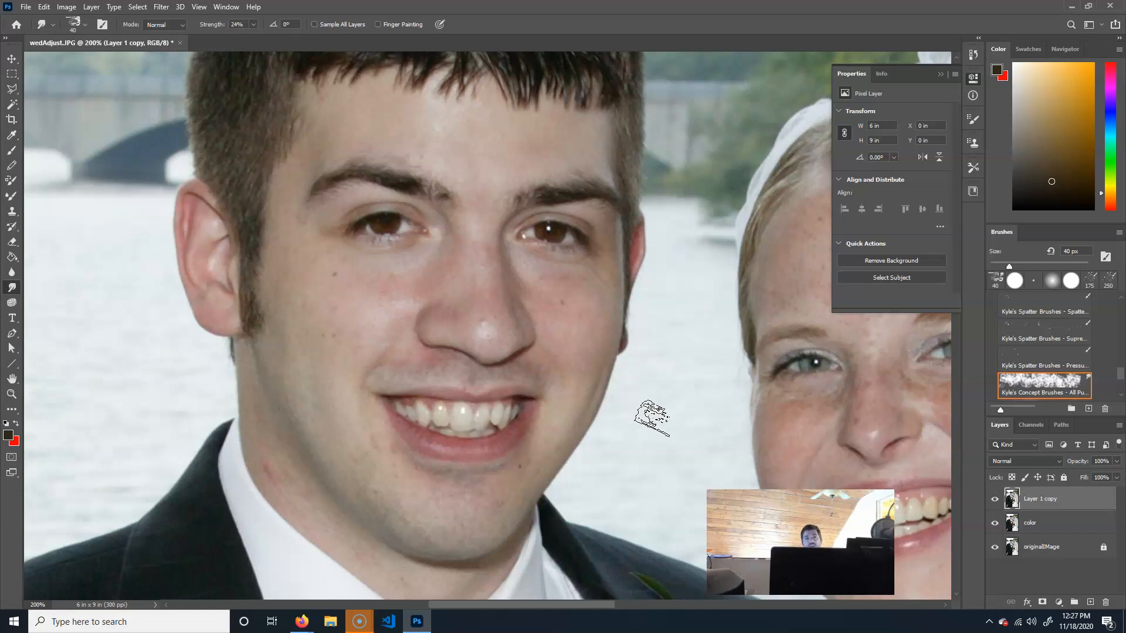
left_click_drag(677, 322, 462, 324)
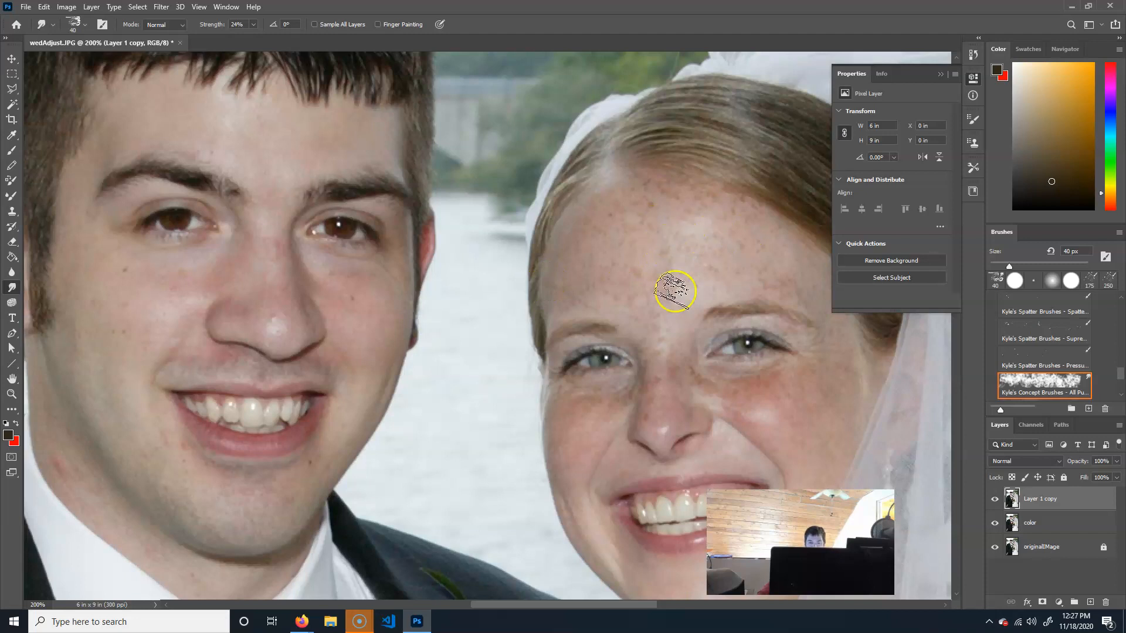
Step: Hide the top layer, Layer 1 copy, and rename it texture
left_click_drag(646, 358, 865, 434)
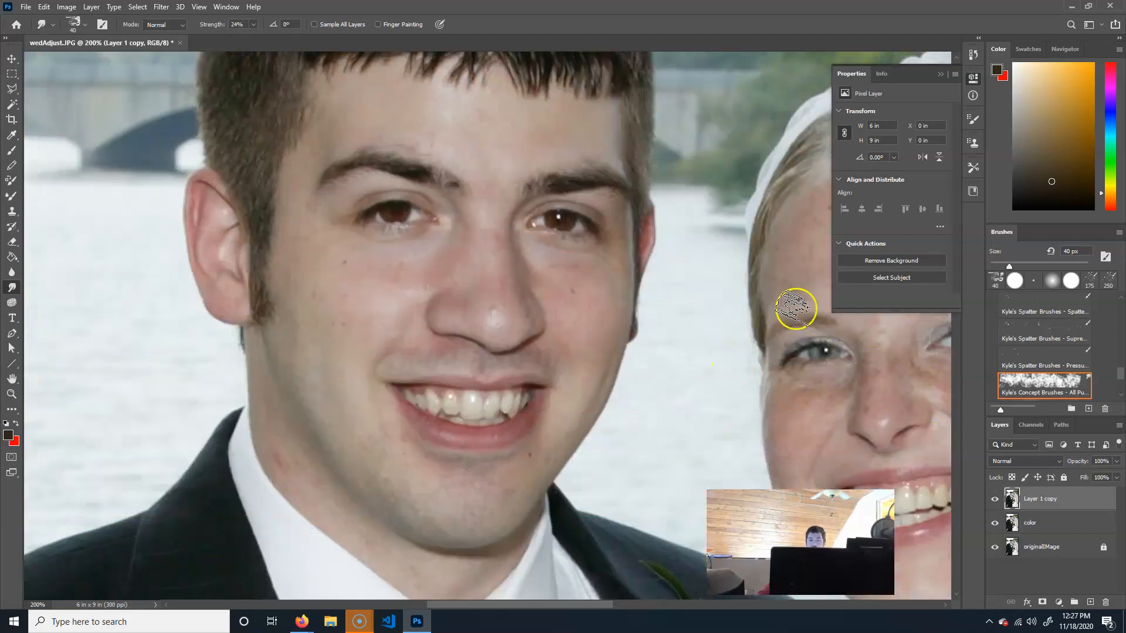
left_click_drag(570, 374, 681, 410)
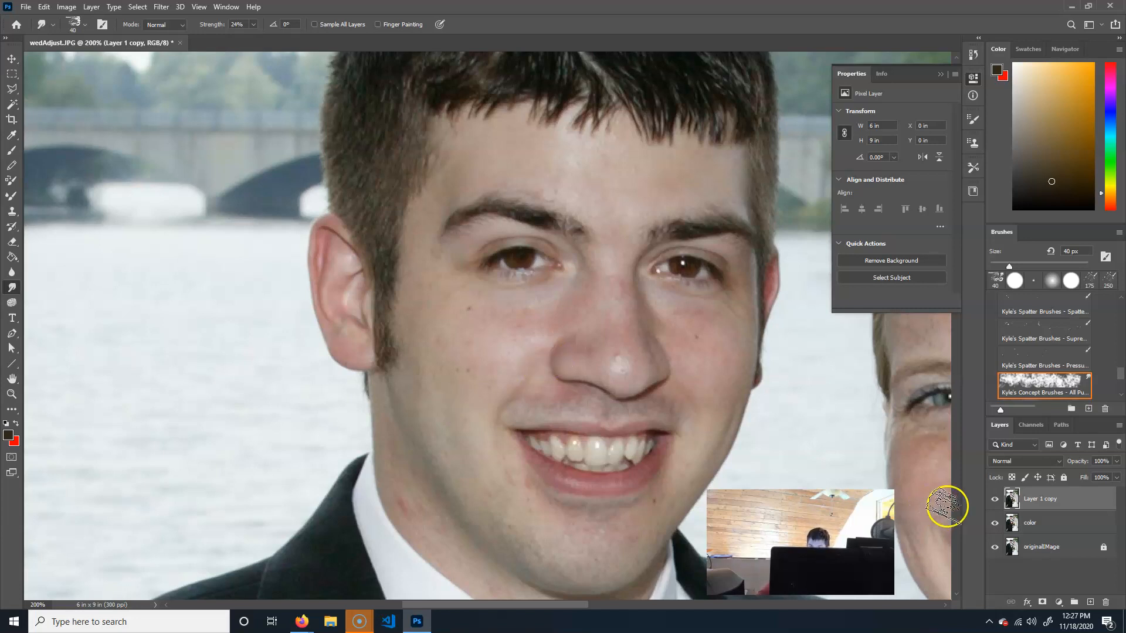
left_click(995, 498)
double_click(1030, 500)
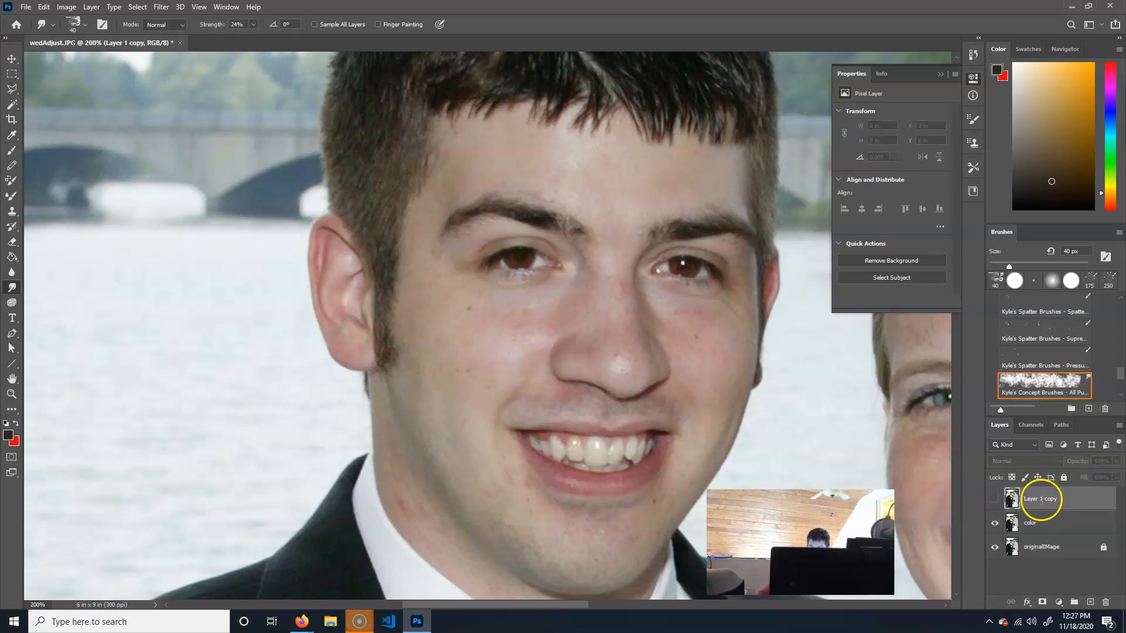
type("texture")
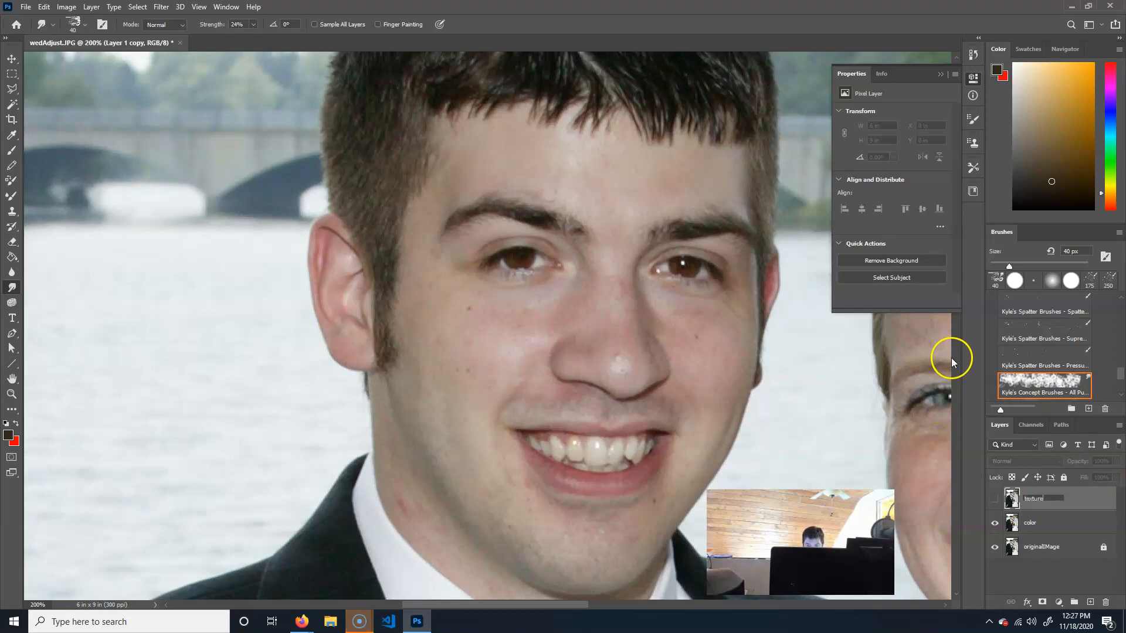
key("Return")
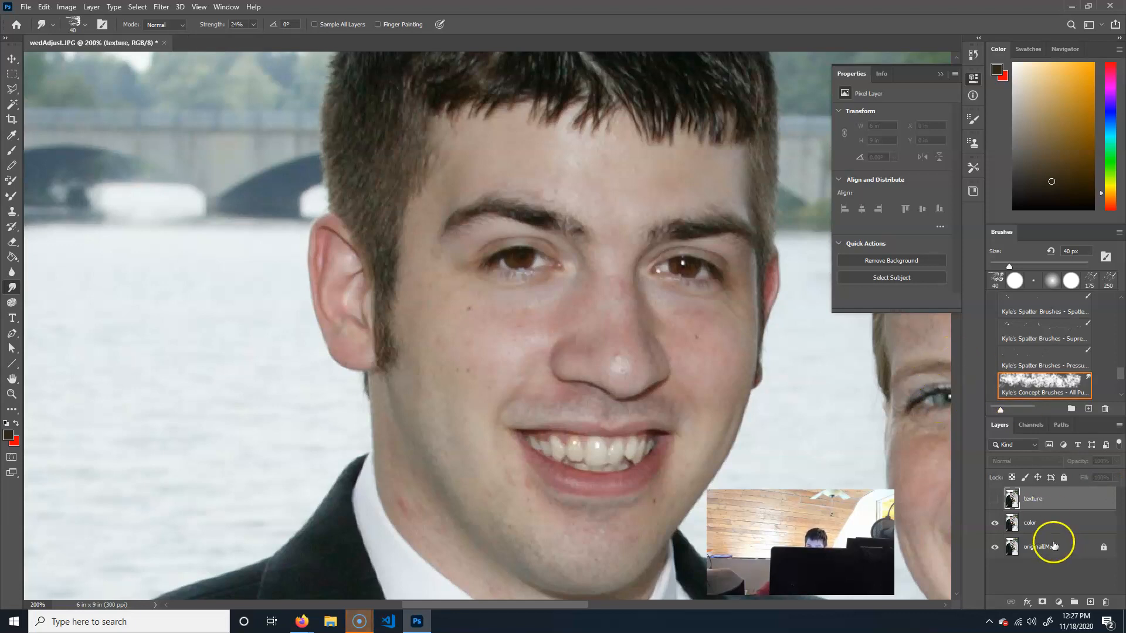
Step: Apply a Gaussian Blur with a radius of 1.8 pixels to the color layer
left_click(1079, 523)
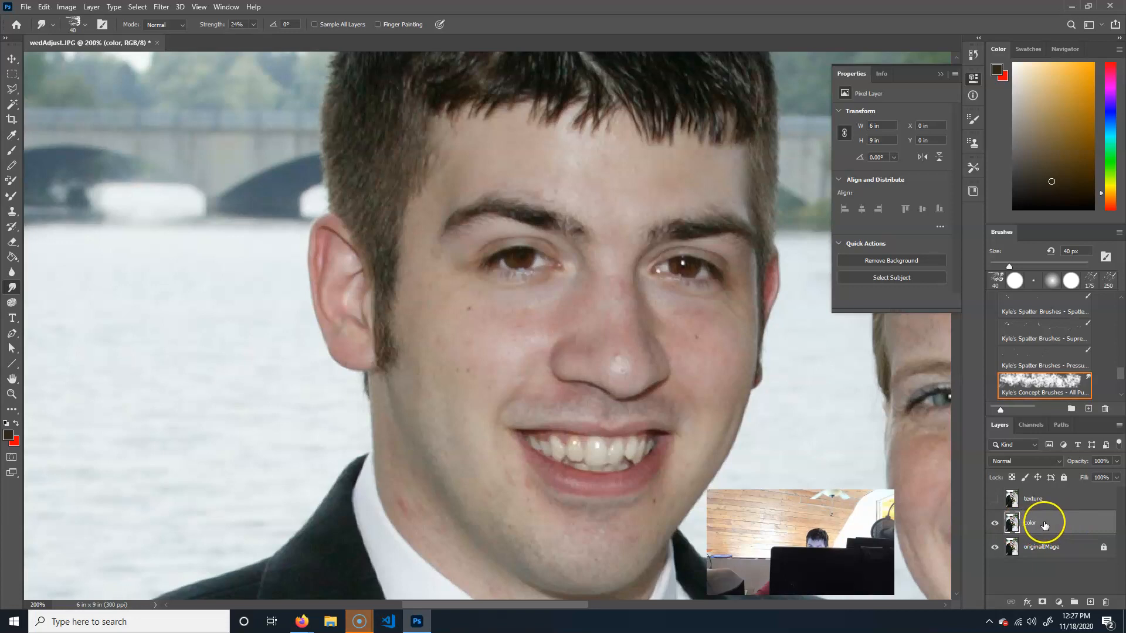
left_click(160, 6)
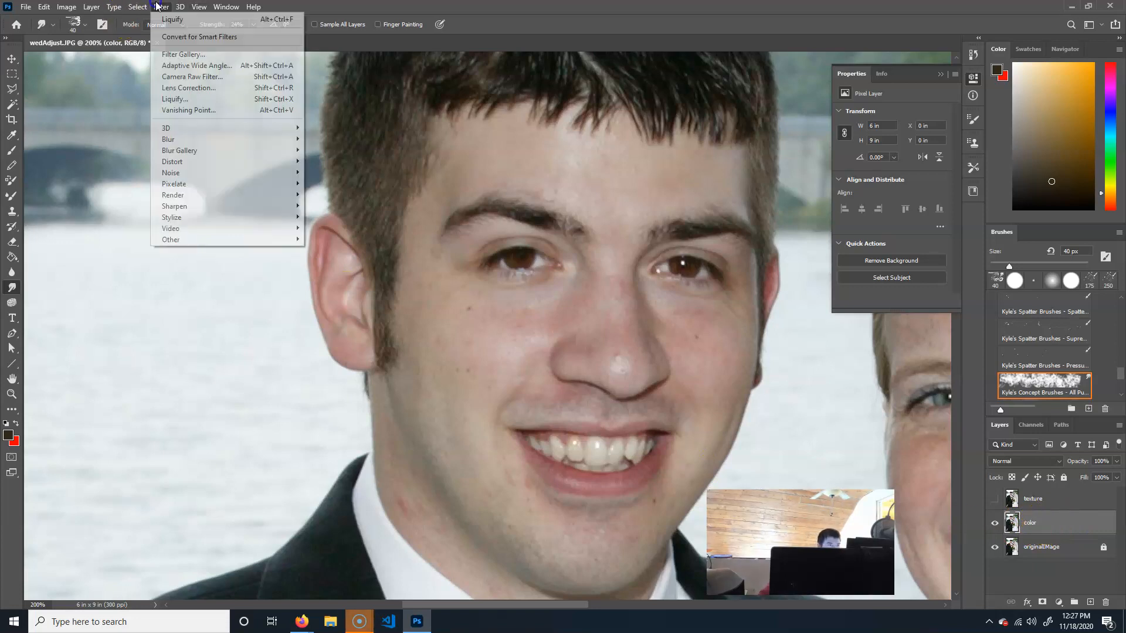
mouse_move(188, 139)
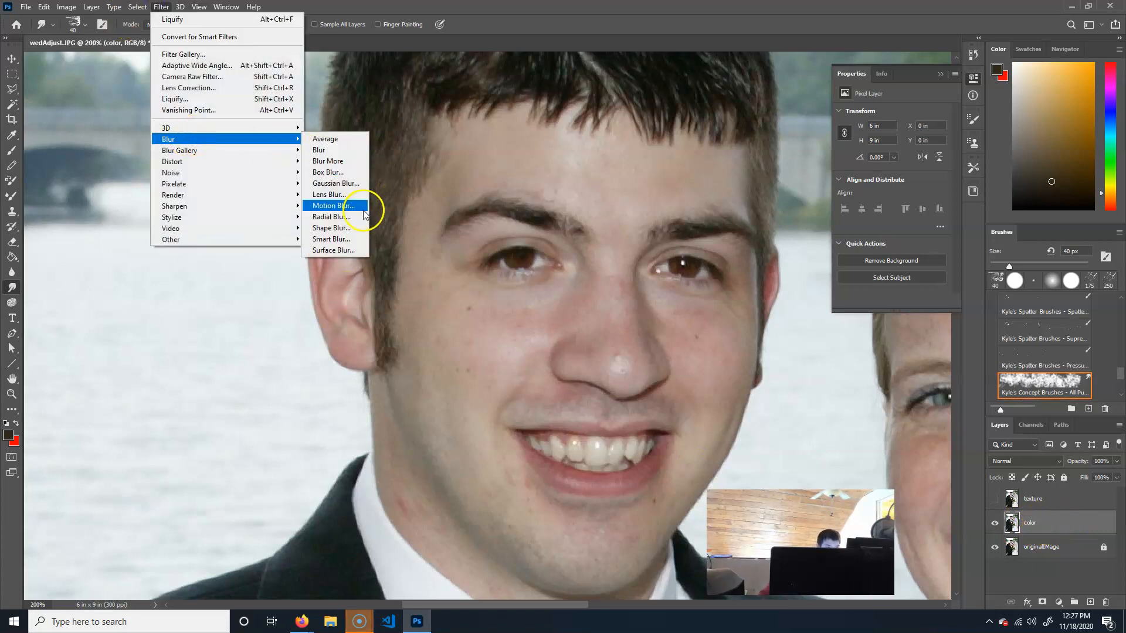
left_click(347, 183)
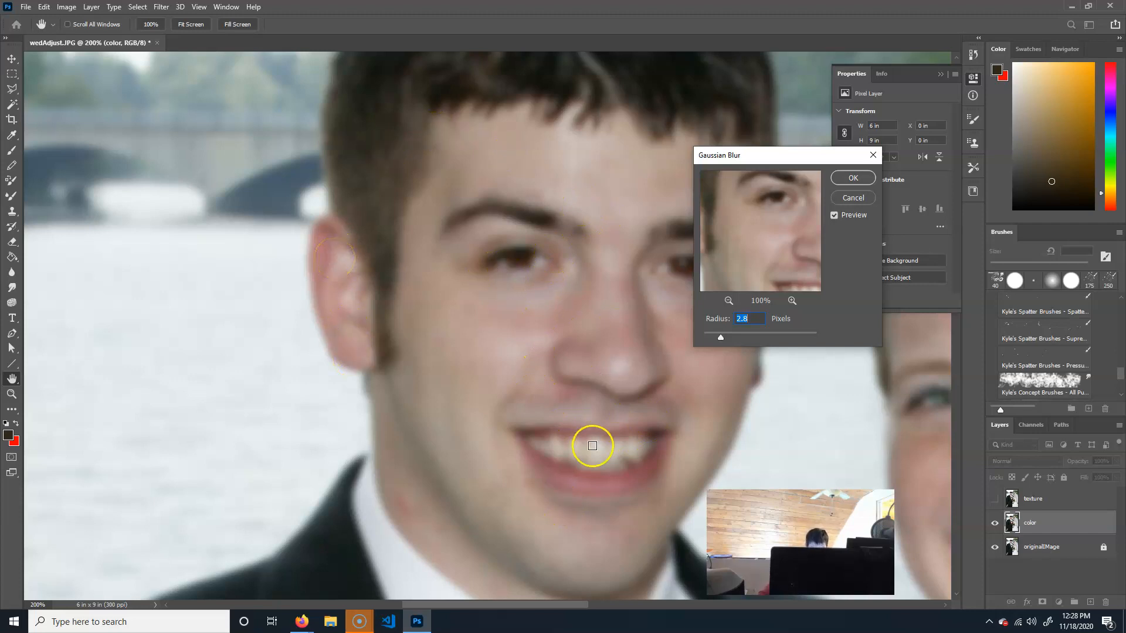
left_click_drag(715, 339, 714, 339)
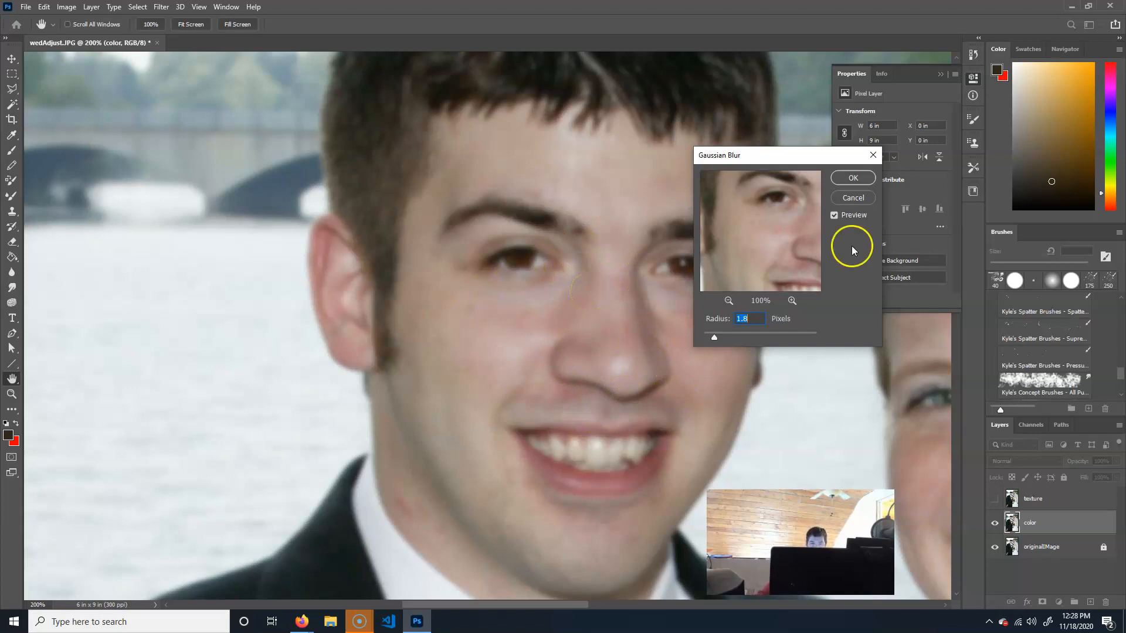
left_click(855, 177)
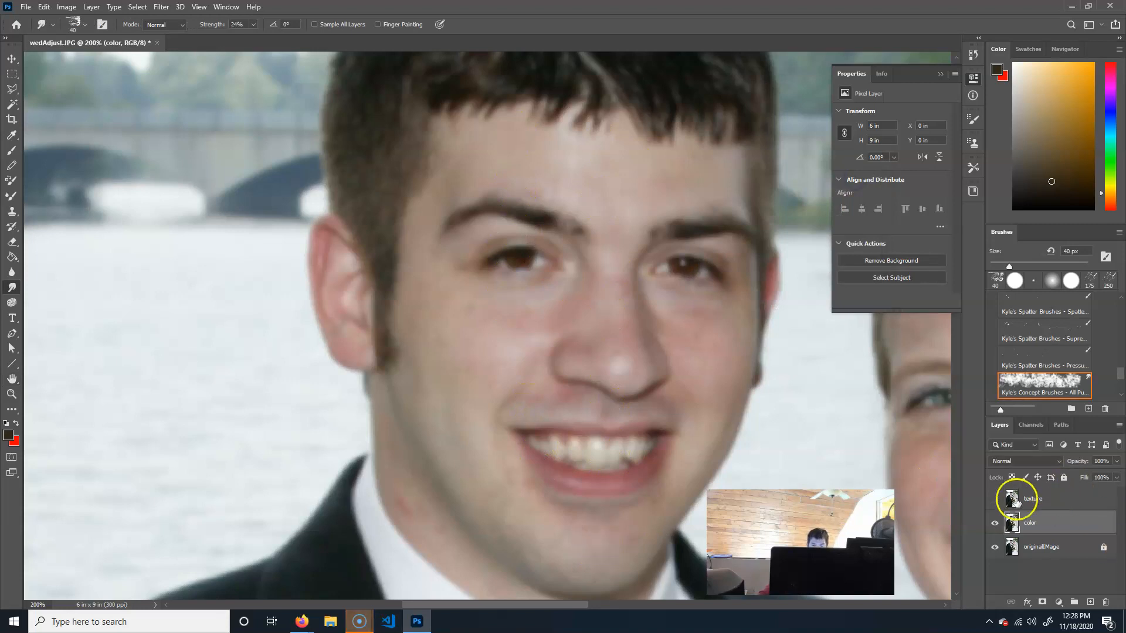
Step: Show the texture layer and start Apply Image on it with the color layer as the source layer
left_click(994, 498)
left_click(1039, 499)
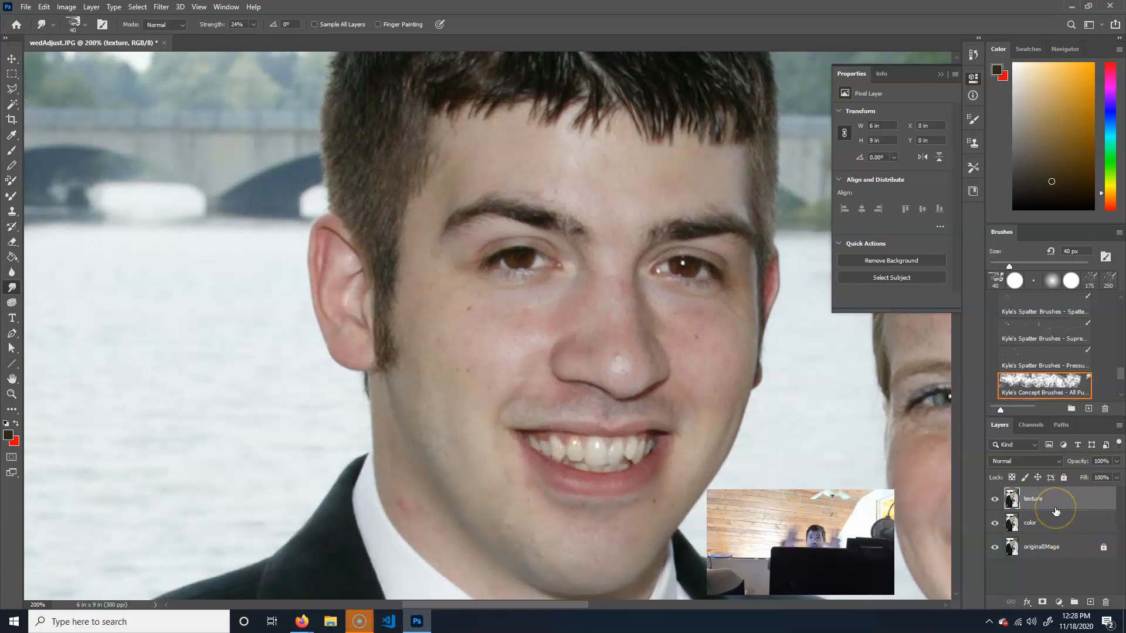
left_click(66, 9)
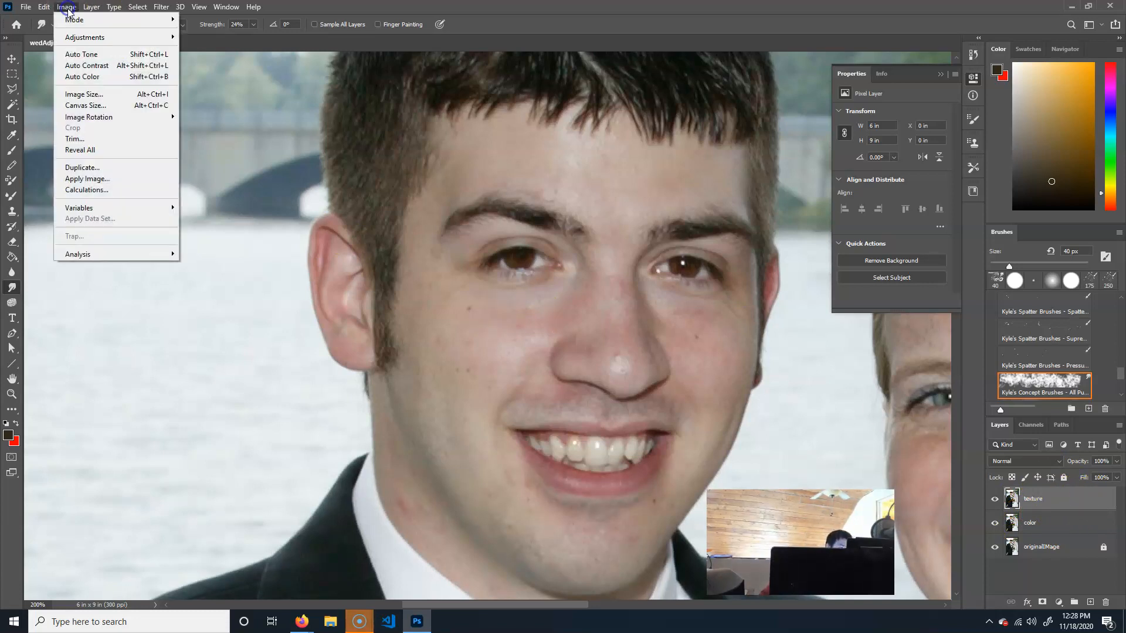
left_click(89, 179)
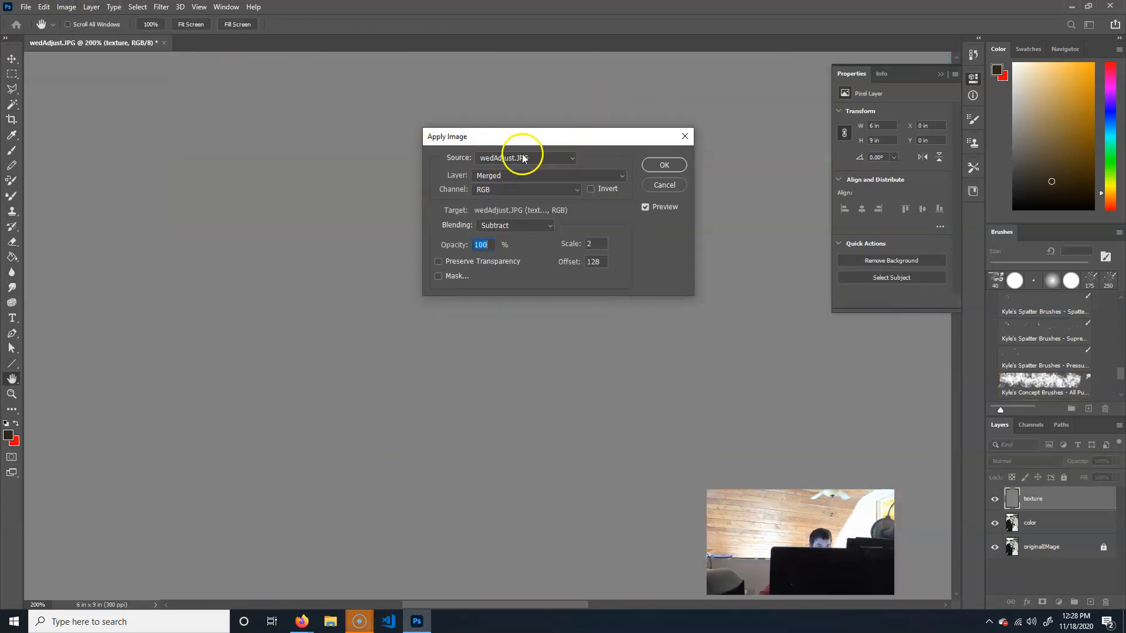
left_click(516, 175)
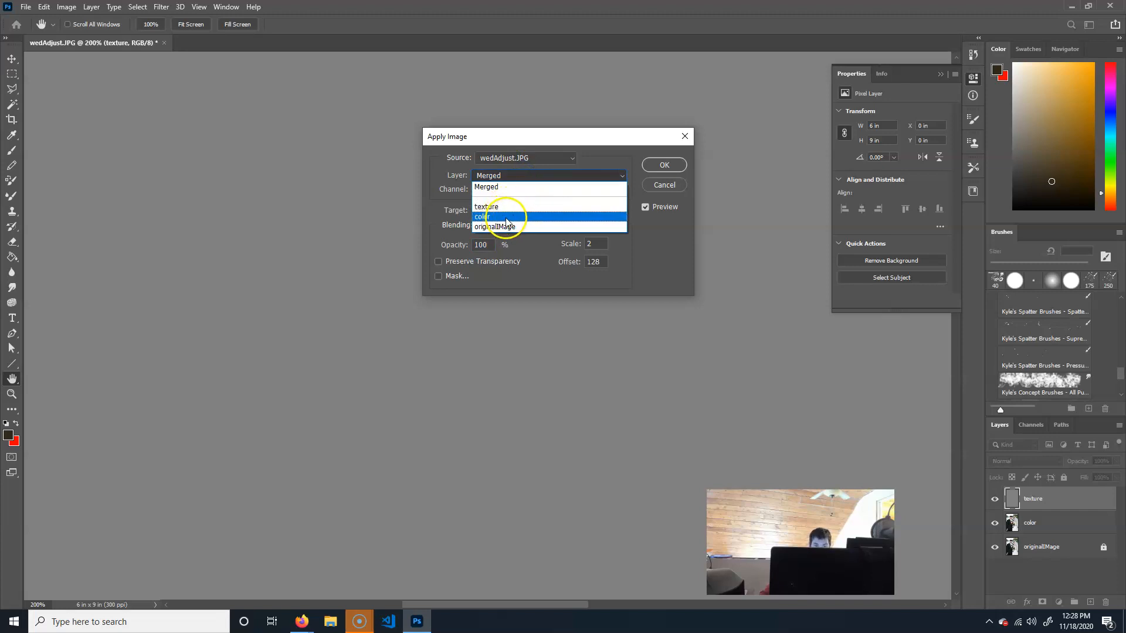
left_click(506, 222)
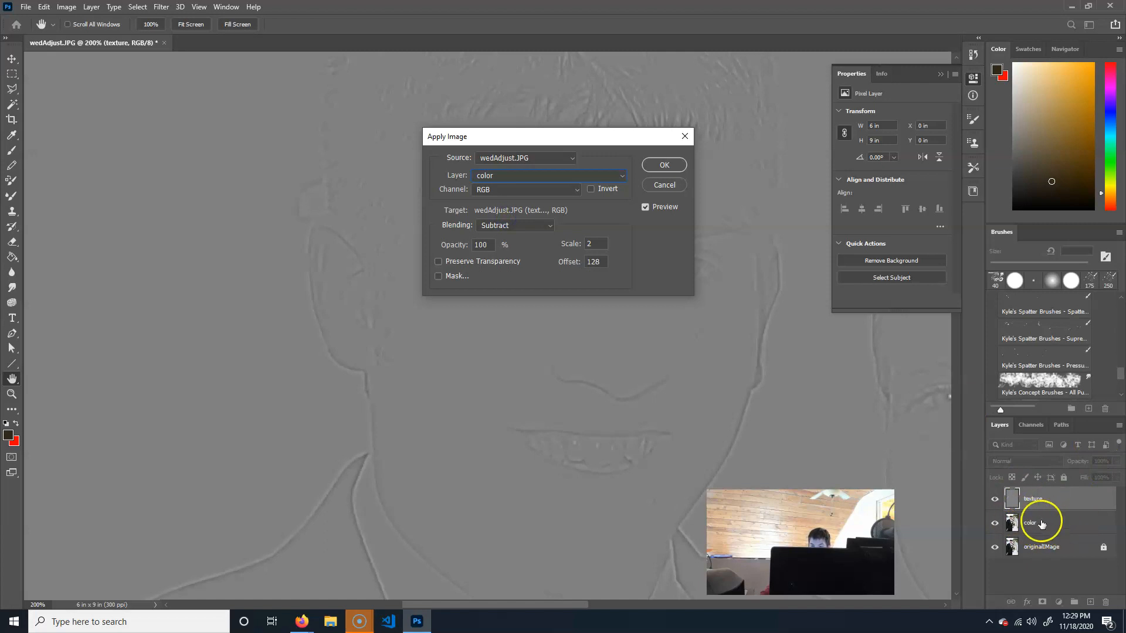
Step: Apply the image to the texture layer with Subtract blending, scale 2 and offset 128
left_click(536, 226)
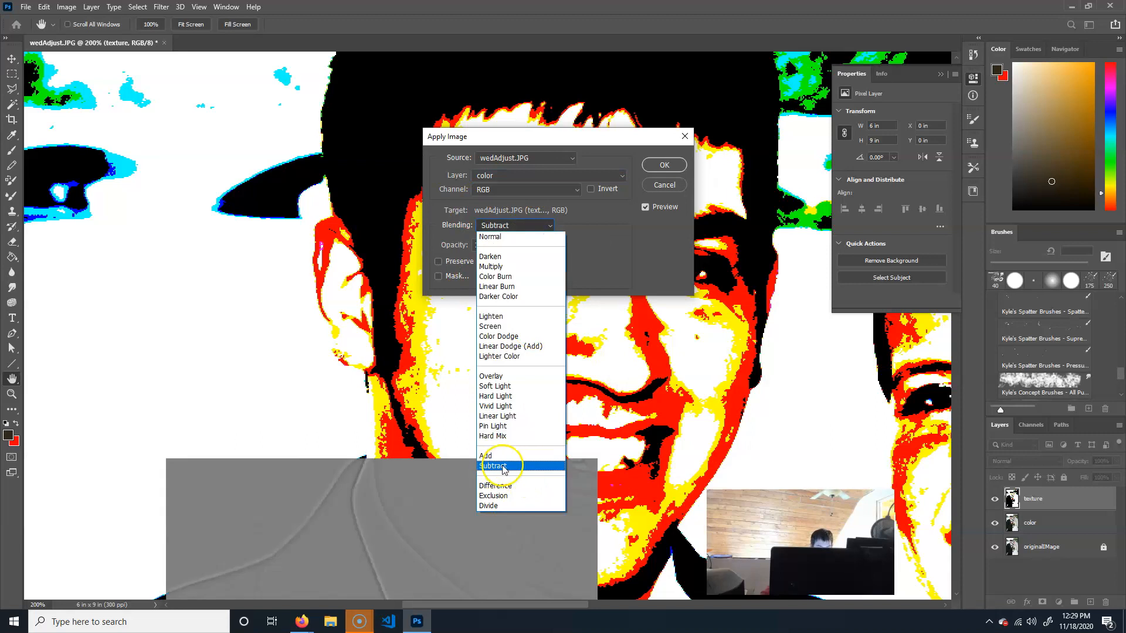
left_click(503, 468)
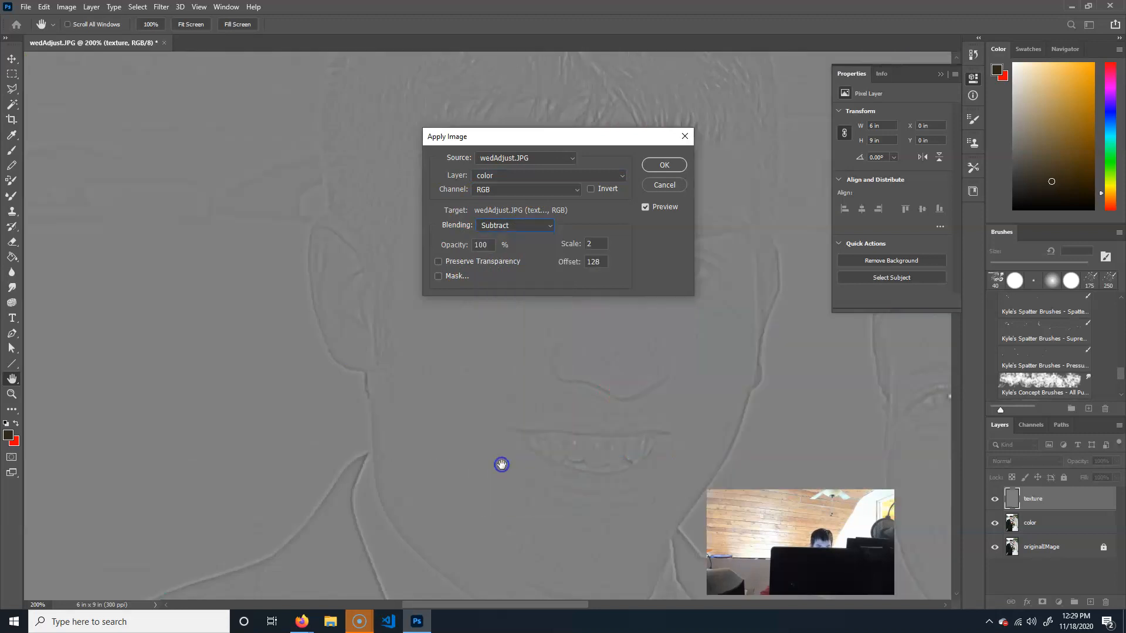
left_click_drag(613, 144, 273, 129)
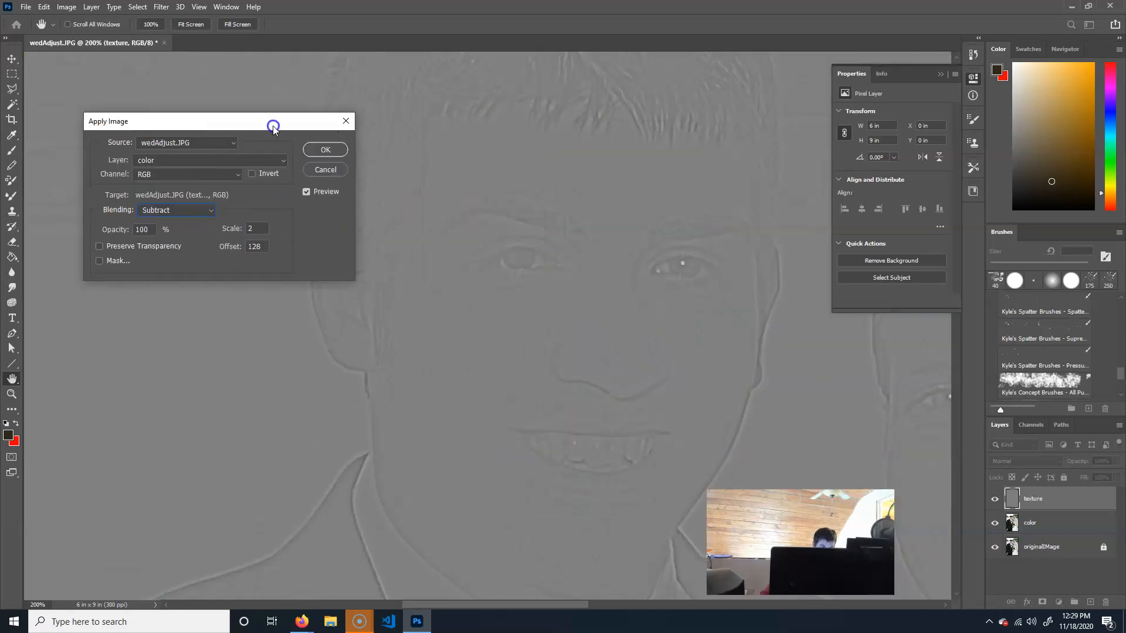
double_click(260, 232)
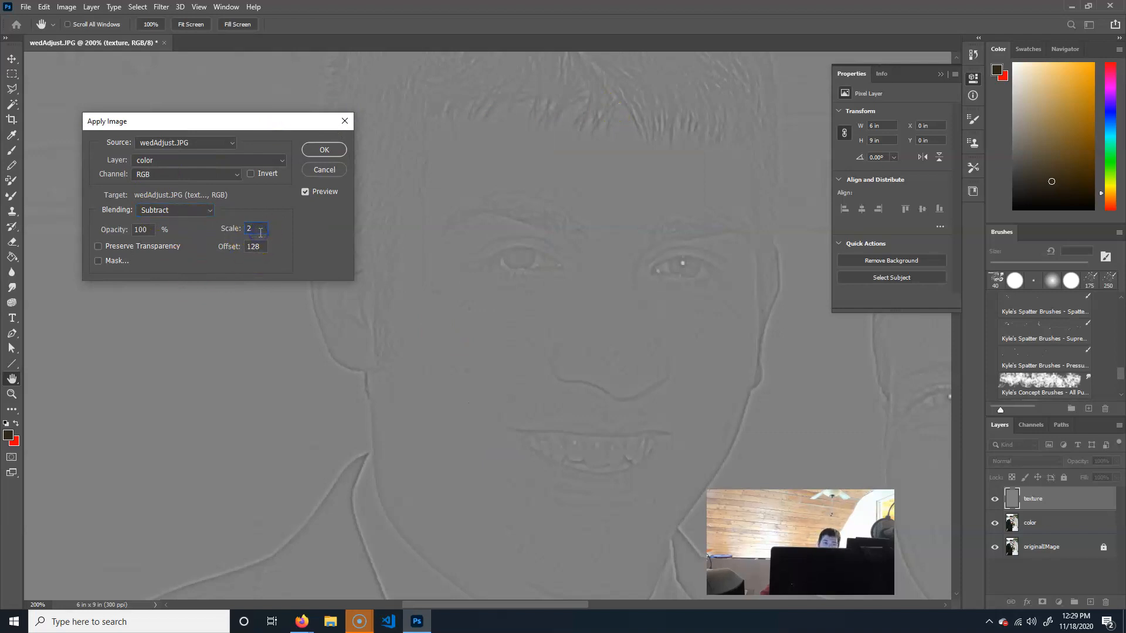
left_click(253, 228)
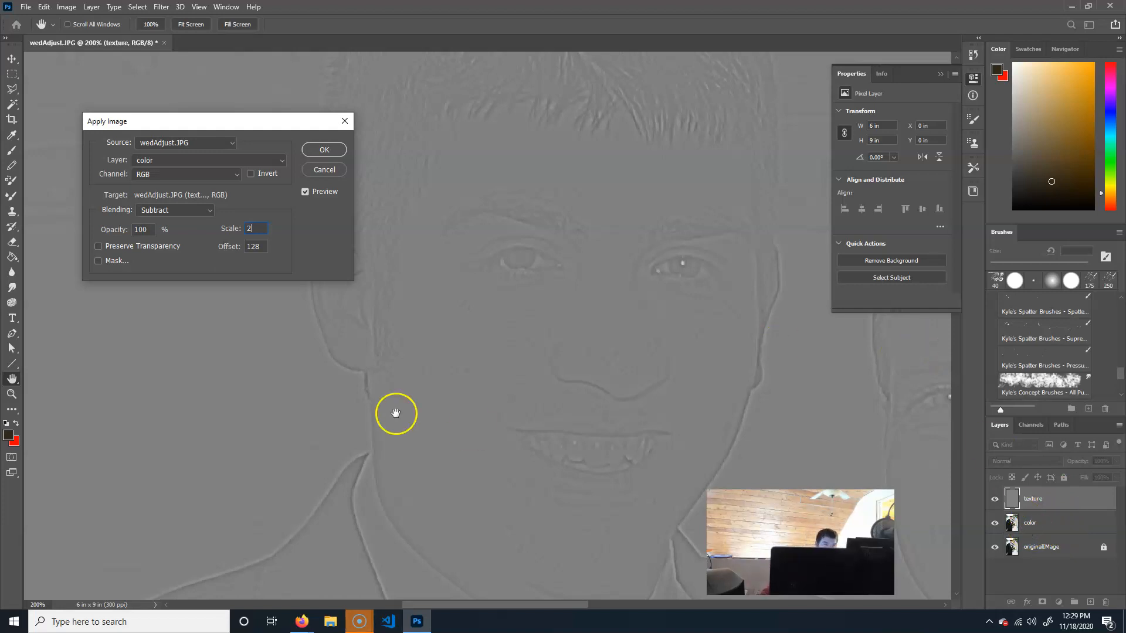
left_click(256, 228)
left_click(253, 246)
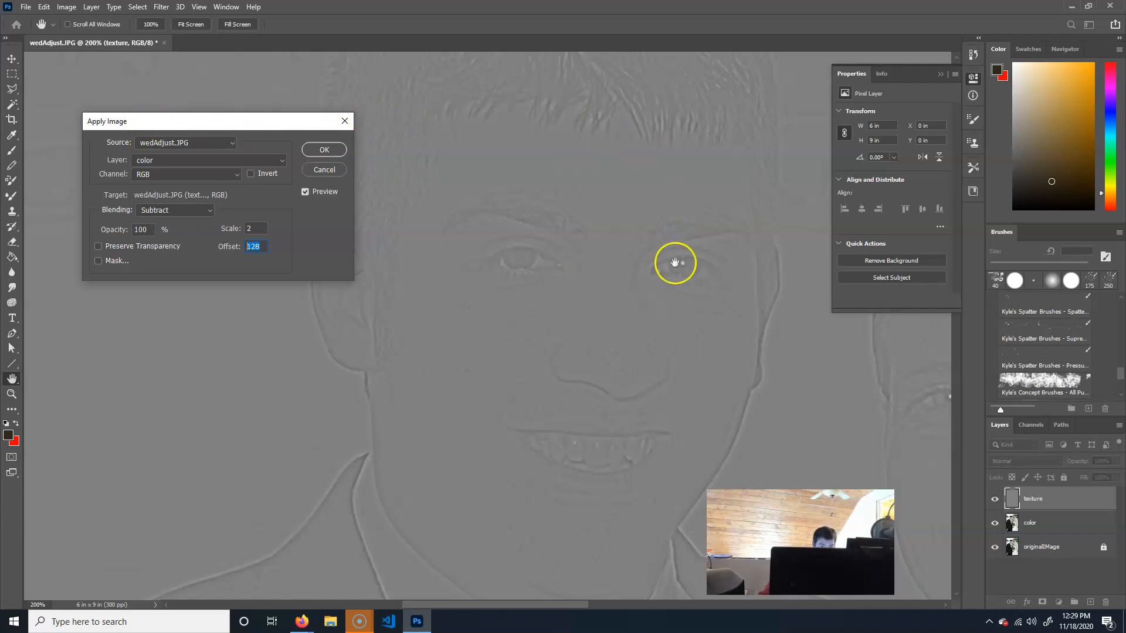
left_click(323, 150)
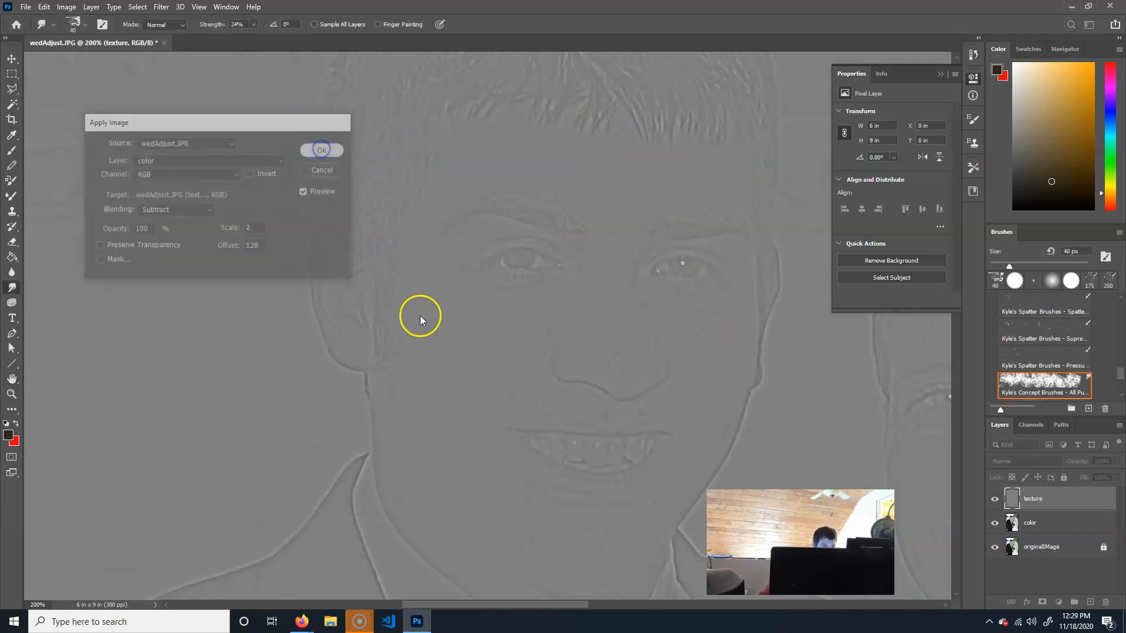
Step: Check the texture layer against the blurred color layer and set its blend mode to Linear Light
left_click(996, 501)
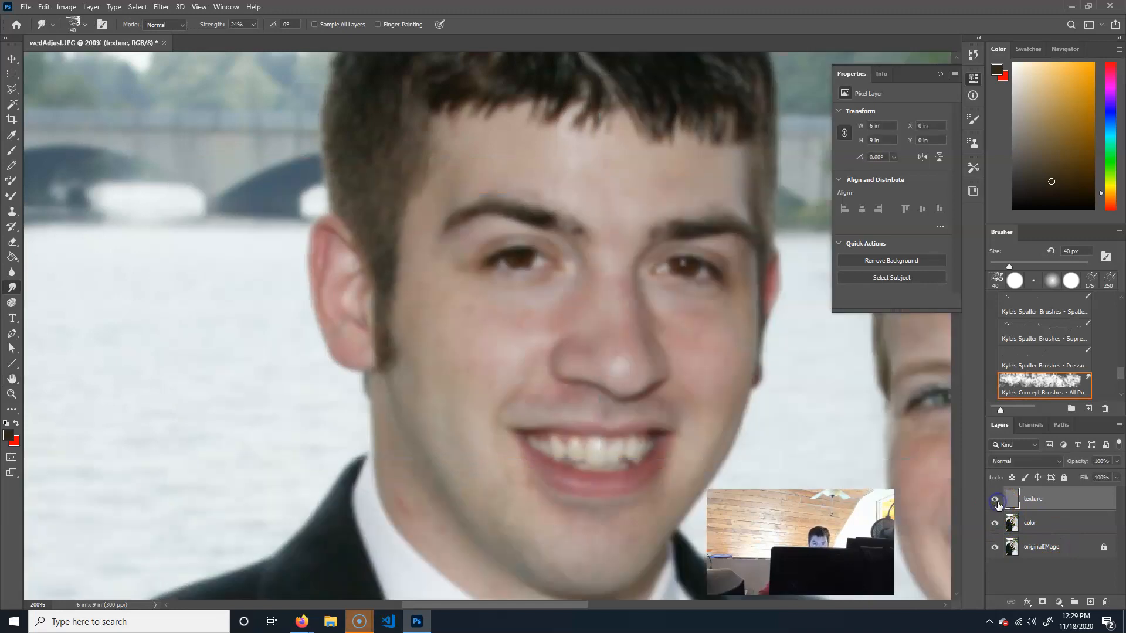
left_click(1000, 499)
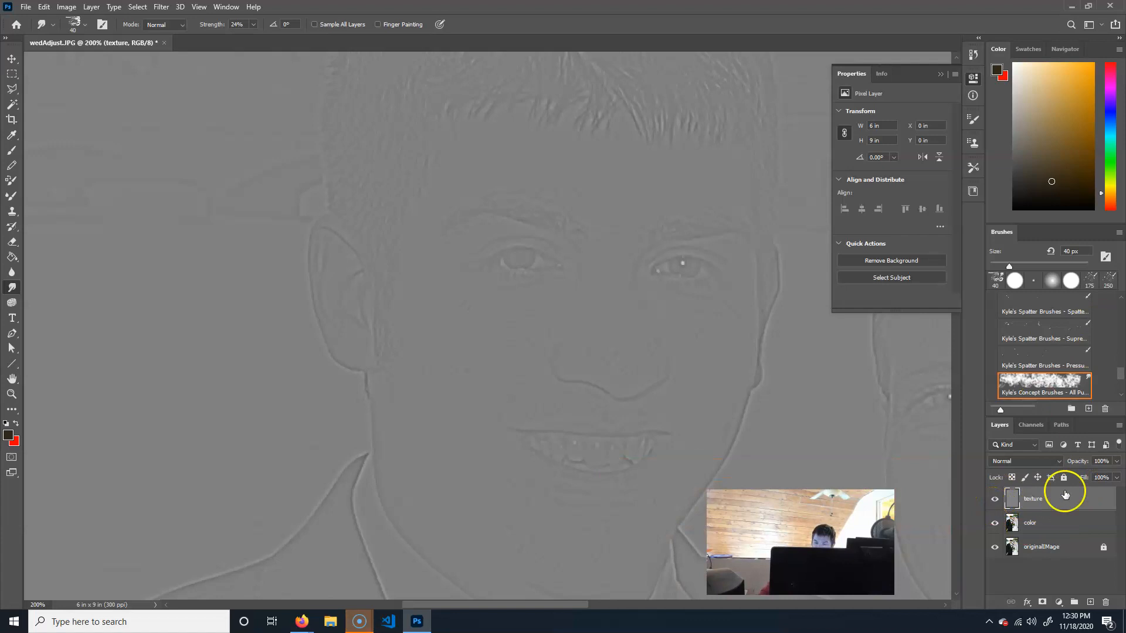
left_click(1042, 461)
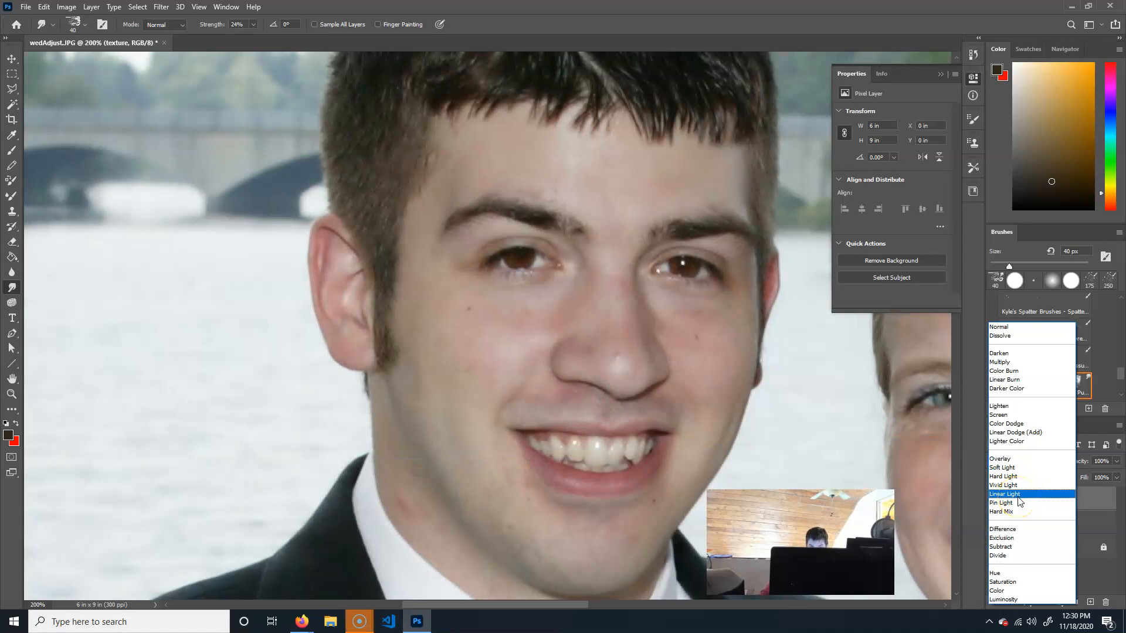
left_click(1018, 496)
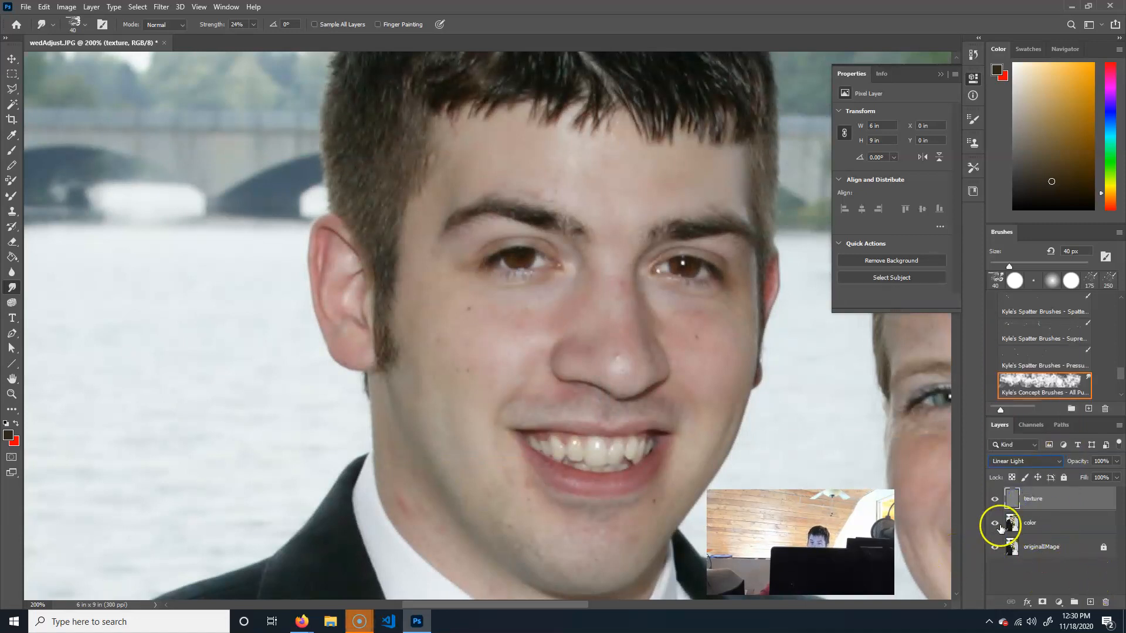
Step: Hide the texture and color layers and toggle the originalImage layer to examine the unedited photo alone
left_click(993, 547)
left_click(997, 508)
left_click(995, 522)
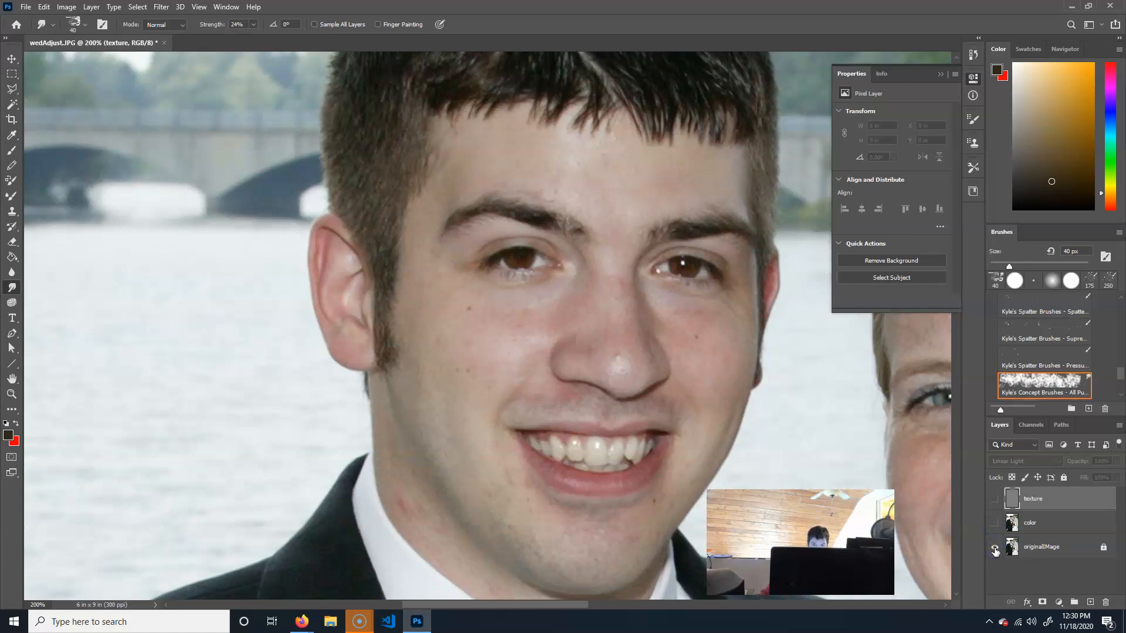
left_click(994, 548)
left_click(995, 549)
left_click(997, 548)
key("alt+space")
key("Escape")
left_click(998, 548)
left_click(995, 550)
left_click(995, 550)
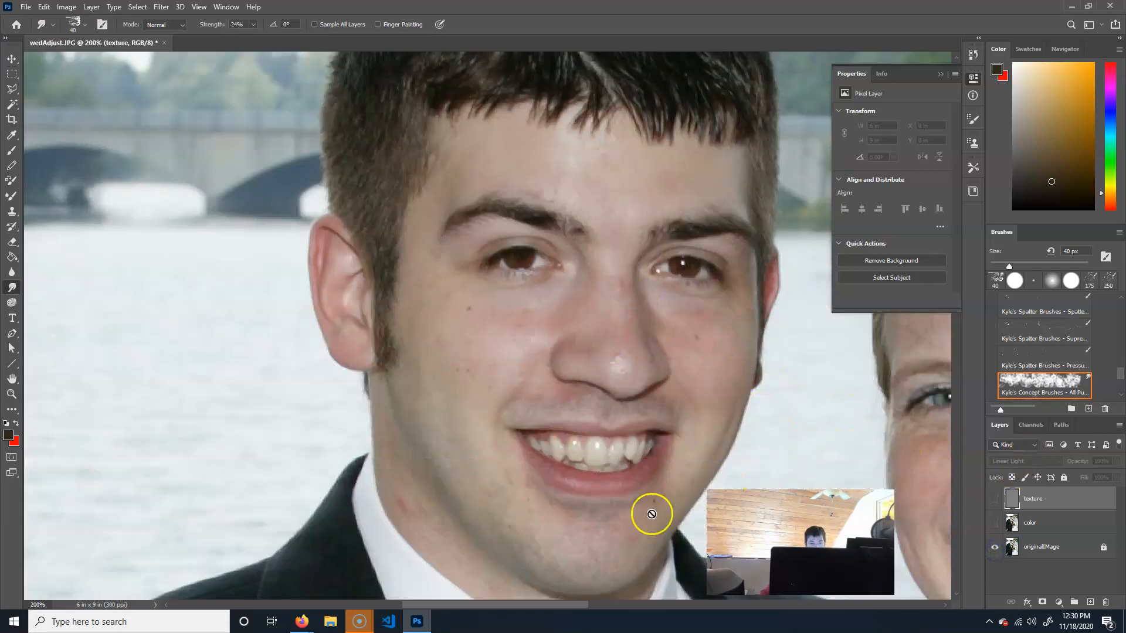
Step: Hide the originalImage layer and show the texture and color layers again, checking what each one contributes
left_click(995, 547)
left_click(994, 498)
left_click(995, 516)
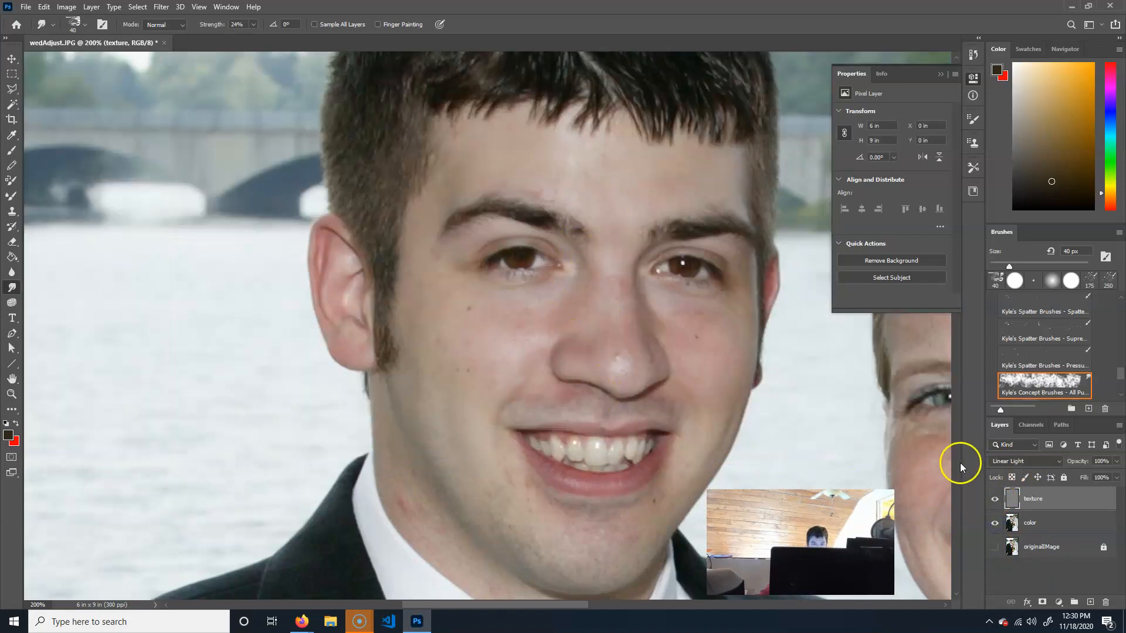
left_click(996, 499)
left_click(995, 499)
left_click(995, 522)
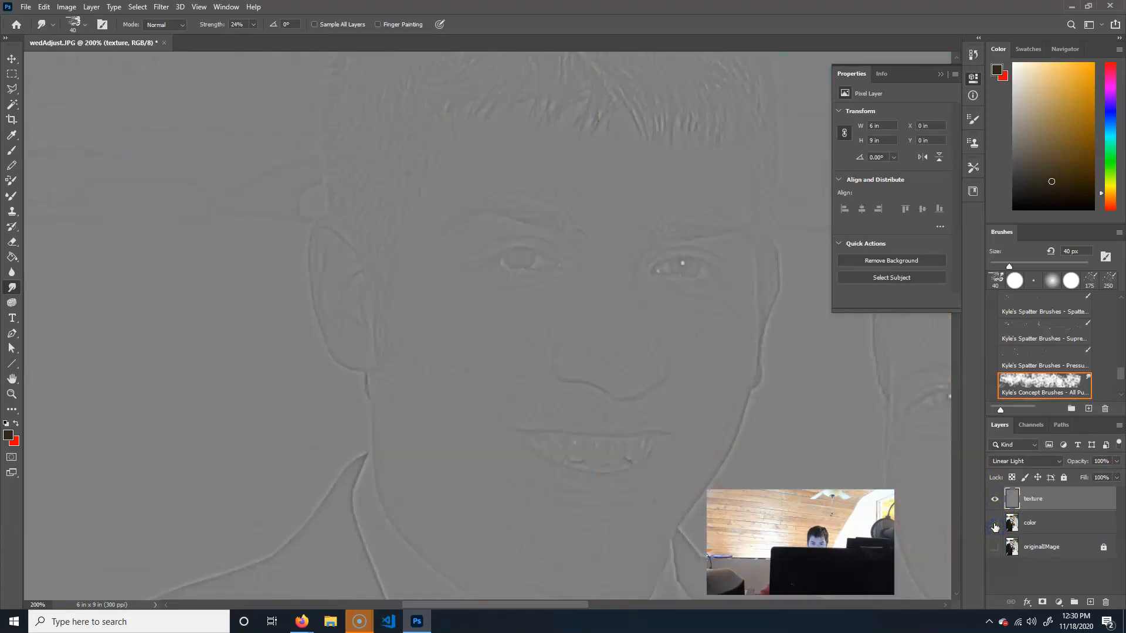
left_click(995, 523)
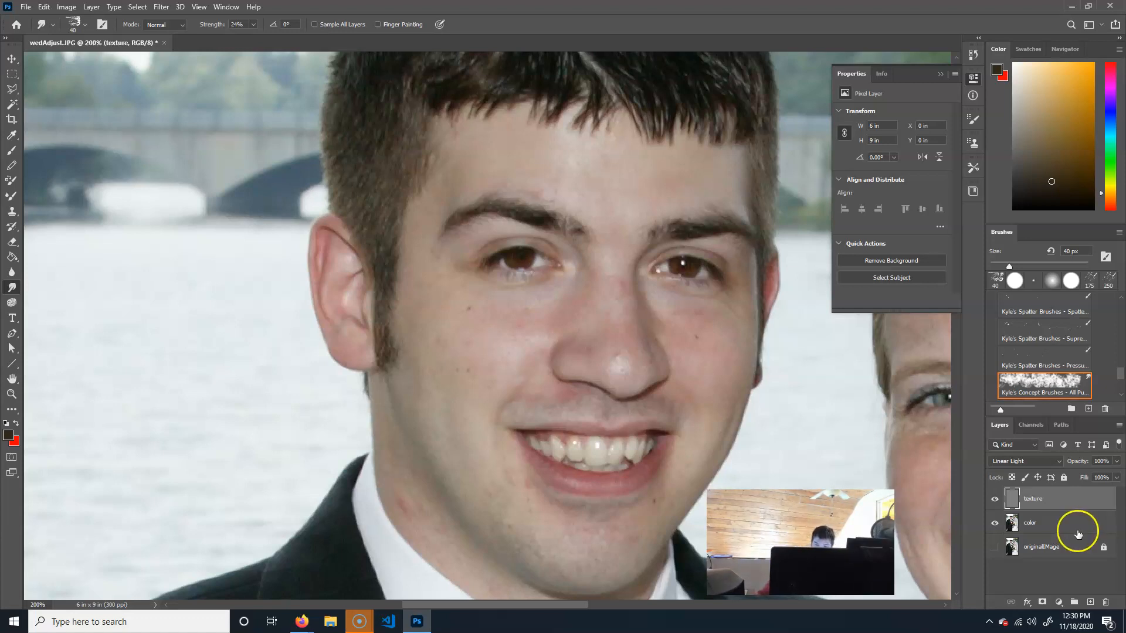
Step: Make the color layer active for retouching and switch to the Essentials workspace
left_click(1061, 525)
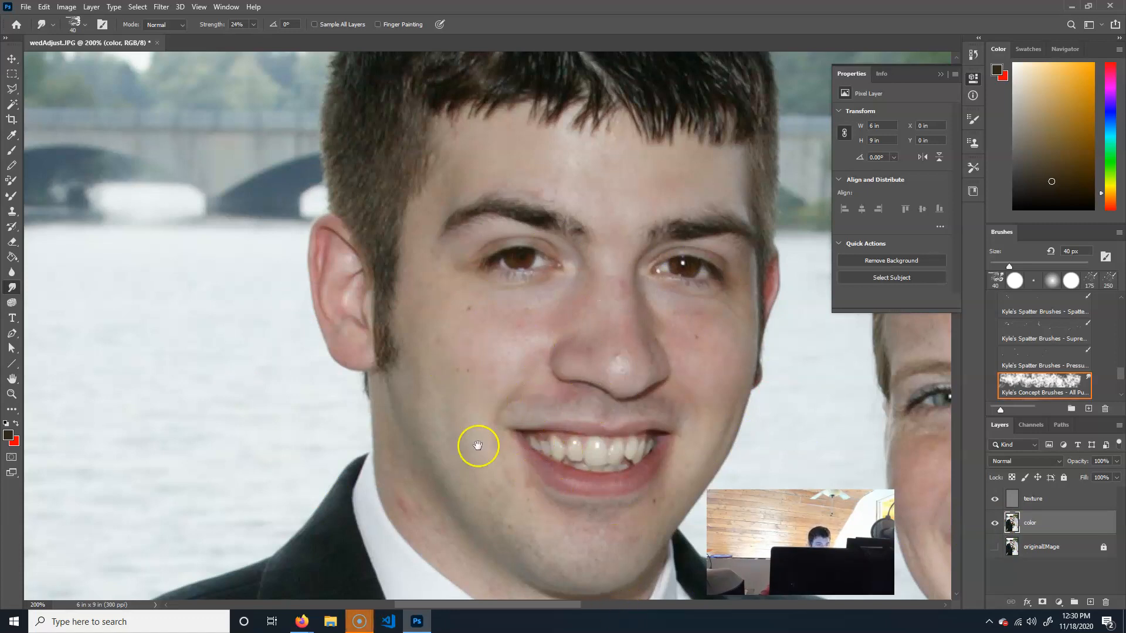
left_click_drag(478, 442, 547, 332)
left_click(1055, 522)
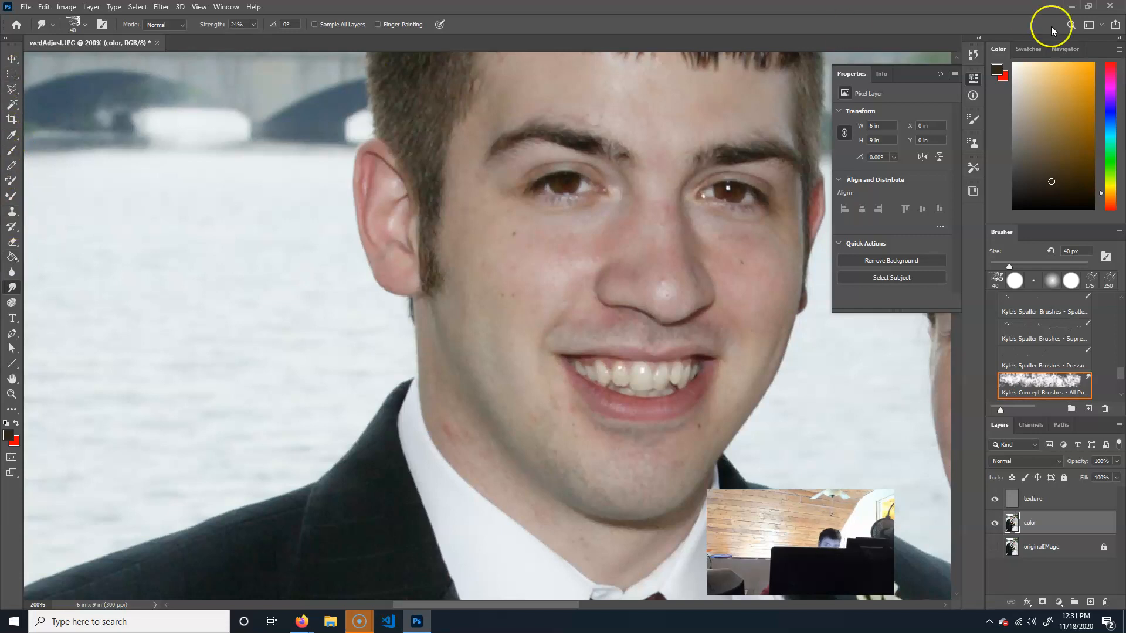
left_click(1103, 26)
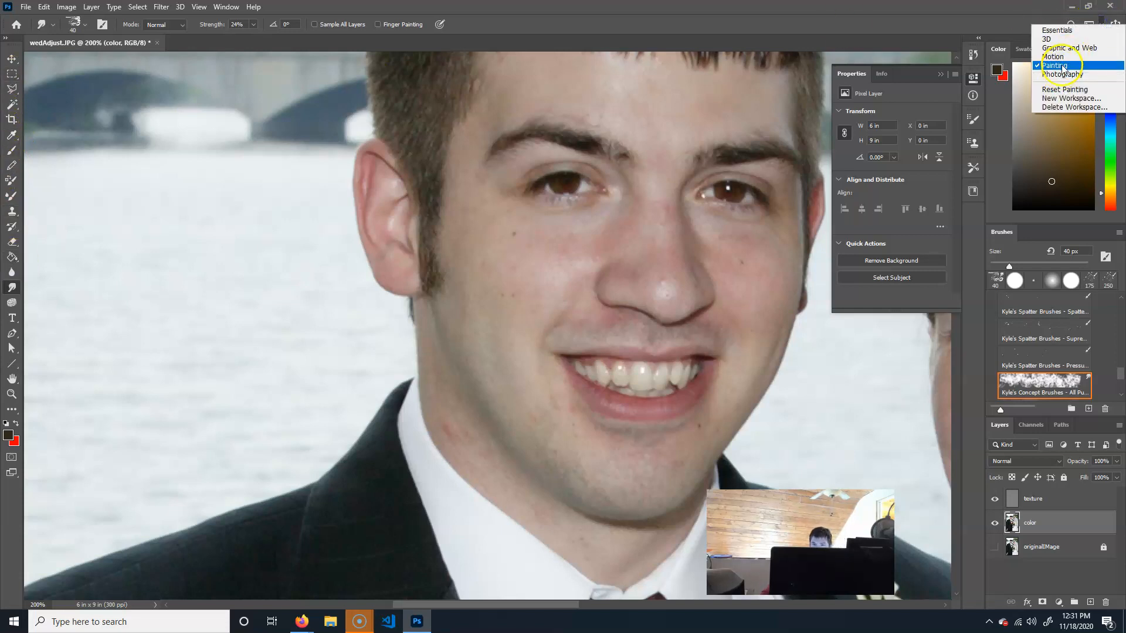
left_click(1073, 30)
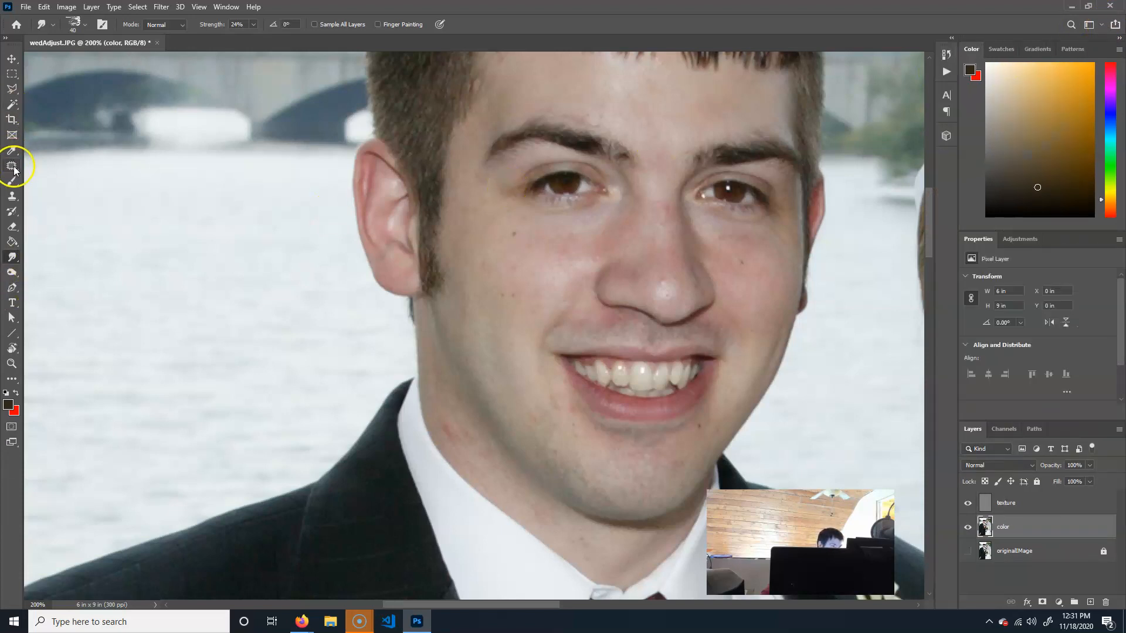
Step: Use the Spot Healing Brush at size 10 to heal small blemishes on the groom's neck below the jaw
right_click(14, 170)
left_click(59, 166)
key("bracketleft")
key("bracketleft")
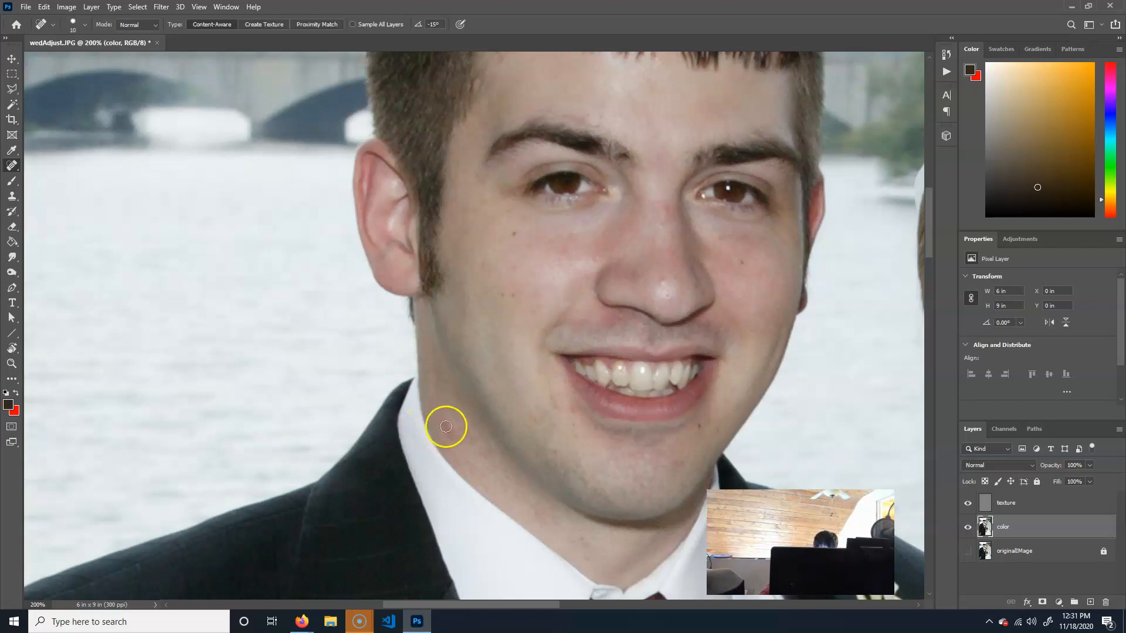
left_click_drag(556, 529, 560, 529)
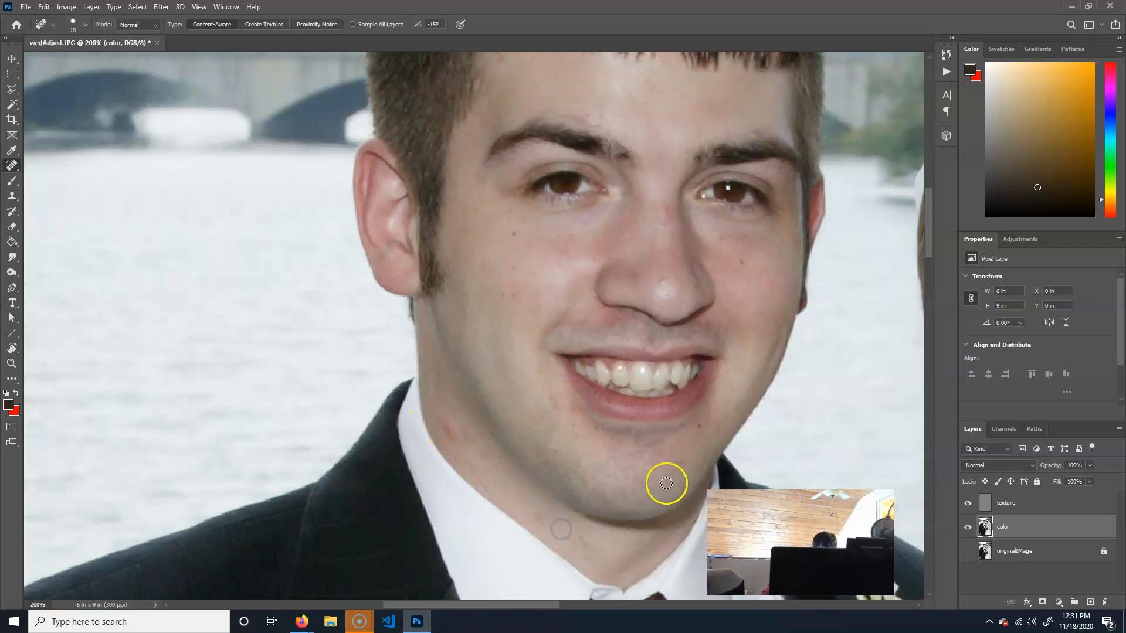
Step: Heal the red blotch on the groom's neck beside the collar with the Healing Brush, using sampled skin
left_click(11, 163)
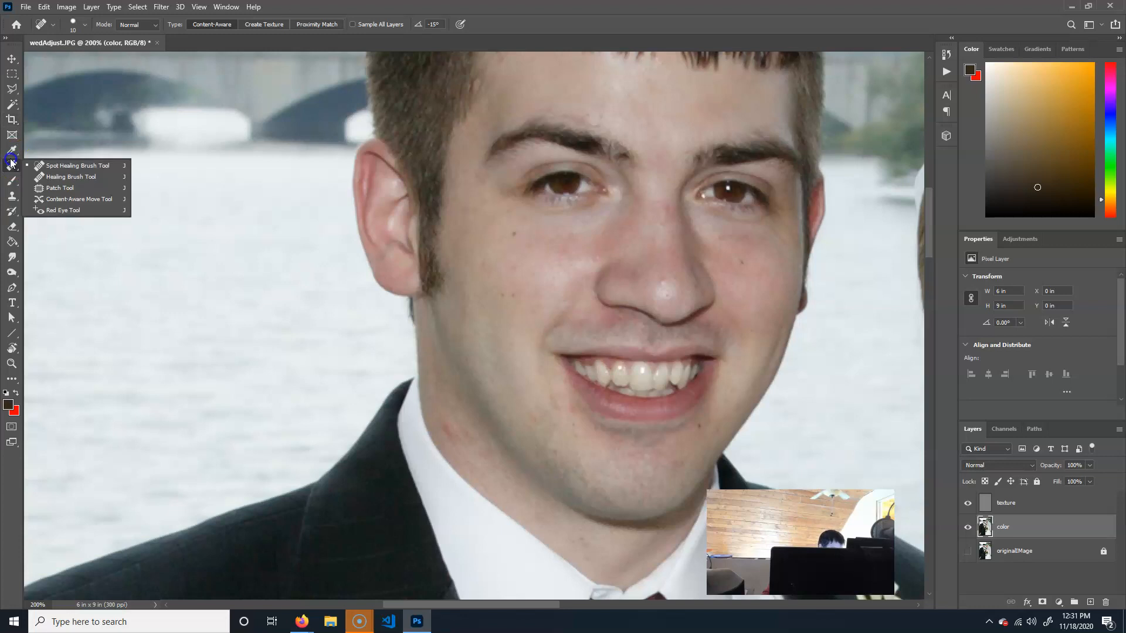
left_click(71, 178)
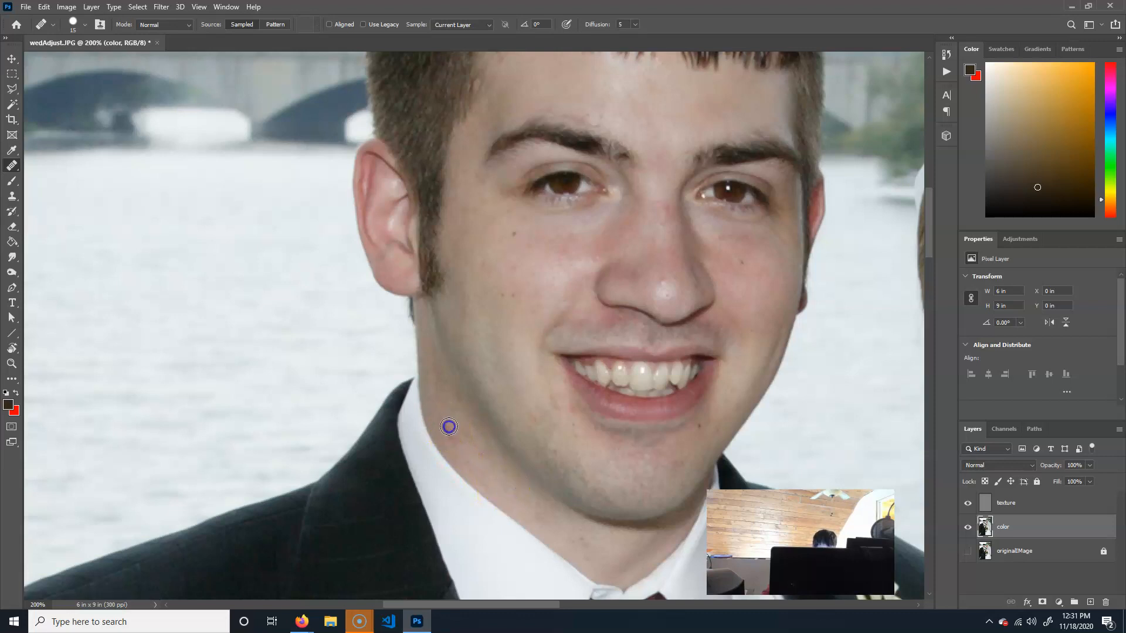
left_click(463, 454)
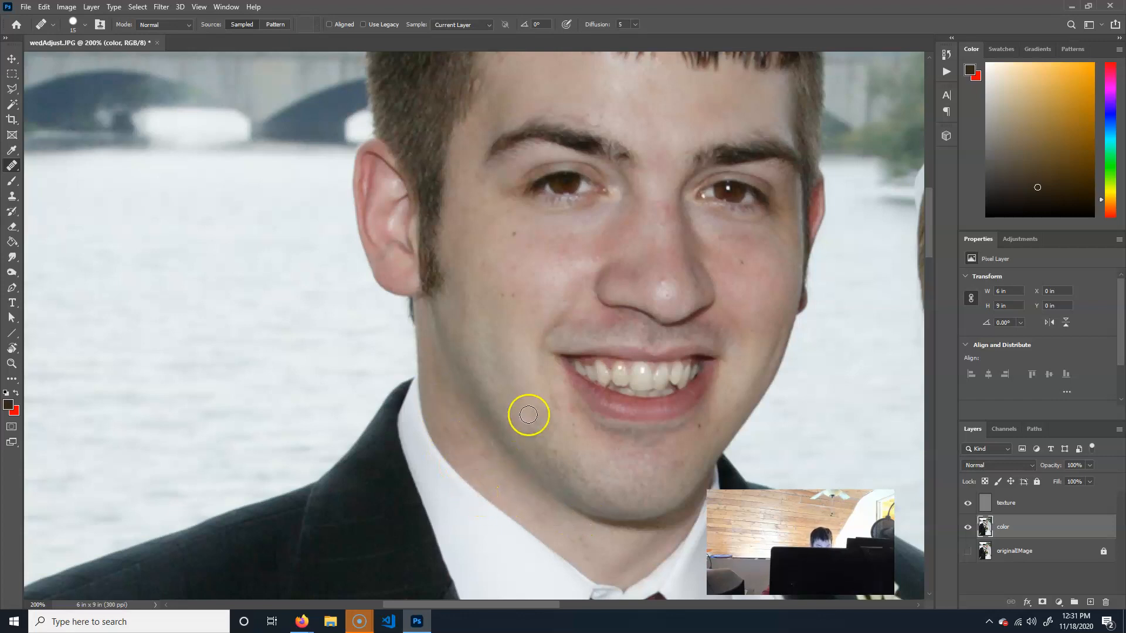
Step: Sample clean skin beside the nose and even out the color around the groom's cheek and mouth with the Healing Brush
key("ctrl+plus")
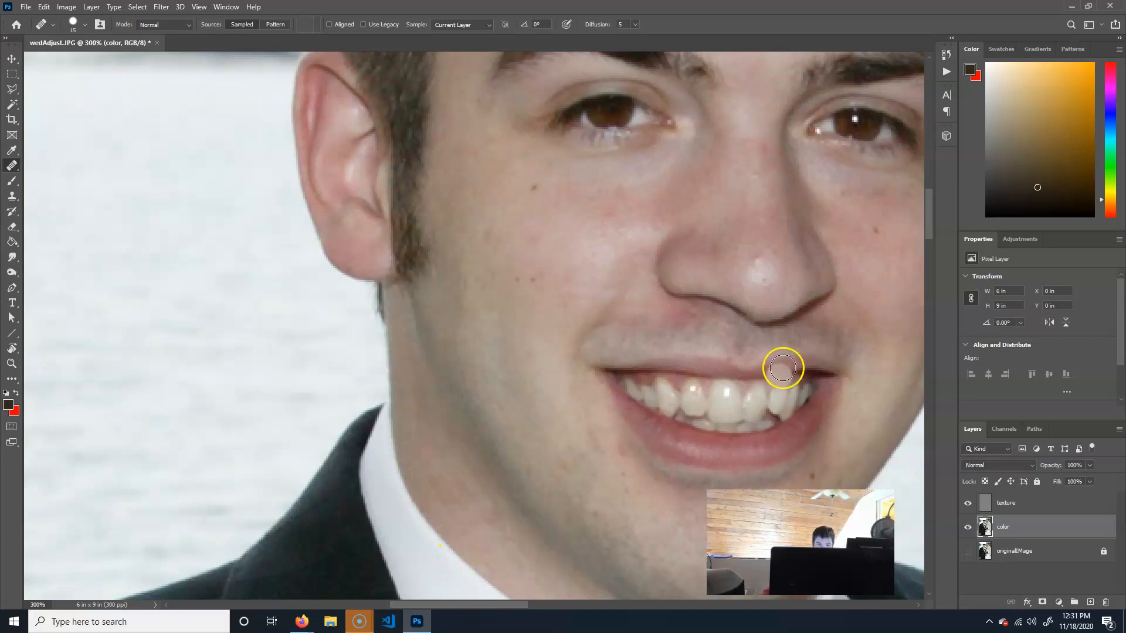
left_click(682, 316, "alt")
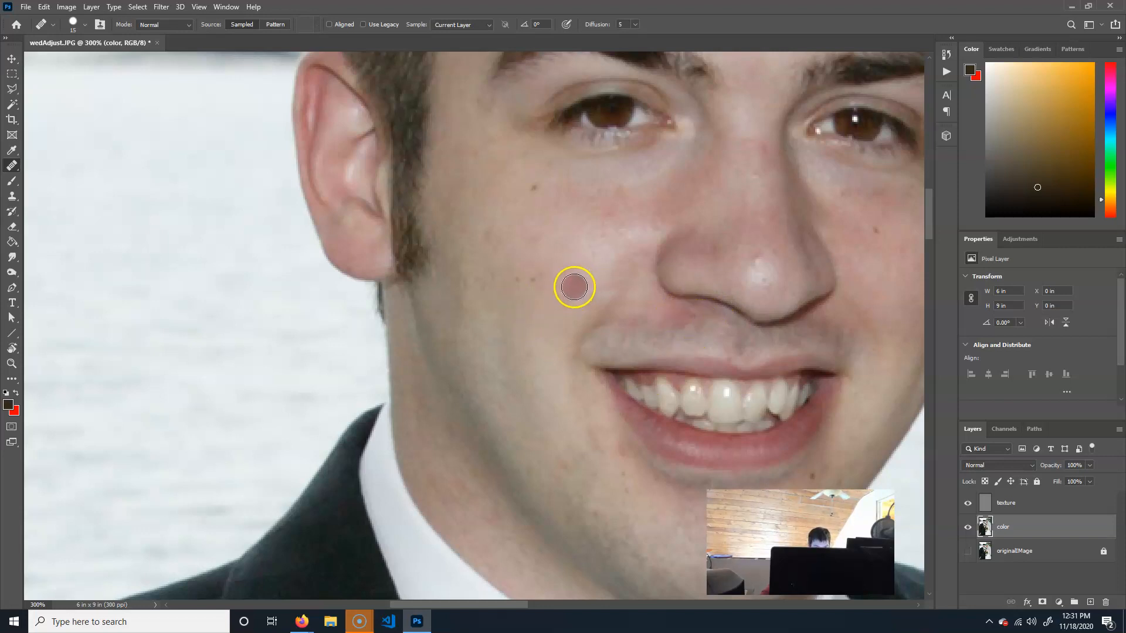
left_click(685, 318, "alt")
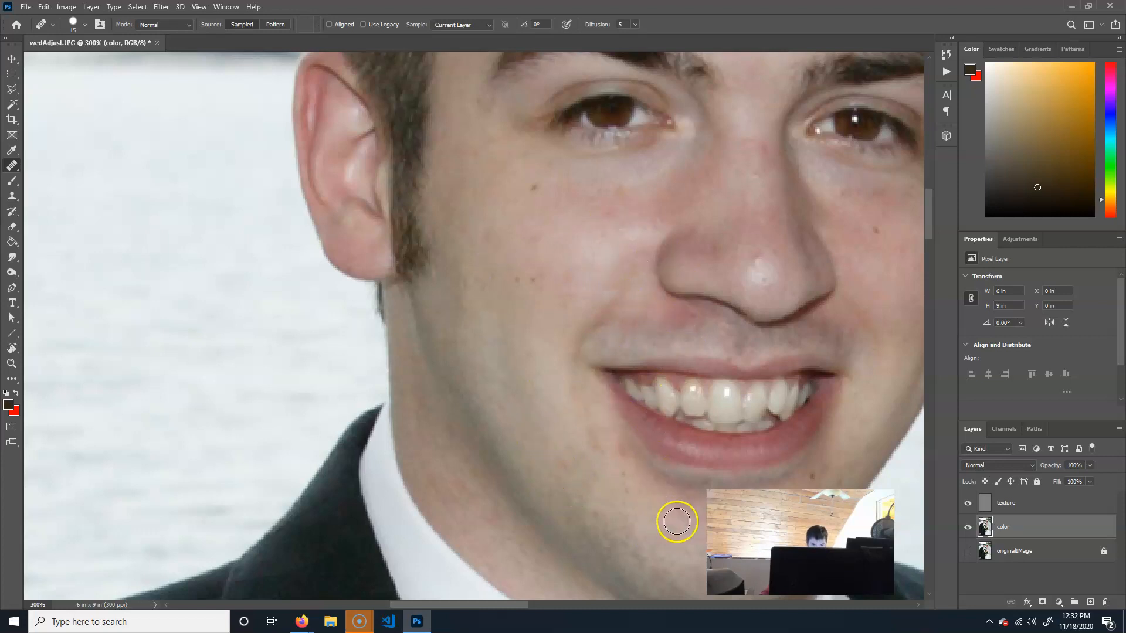
mouse_move(642, 319)
left_mouse_down()
mouse_move(680, 317)
mouse_move(630, 323)
mouse_move(697, 317)
mouse_move(701, 381)
left_mouse_up()
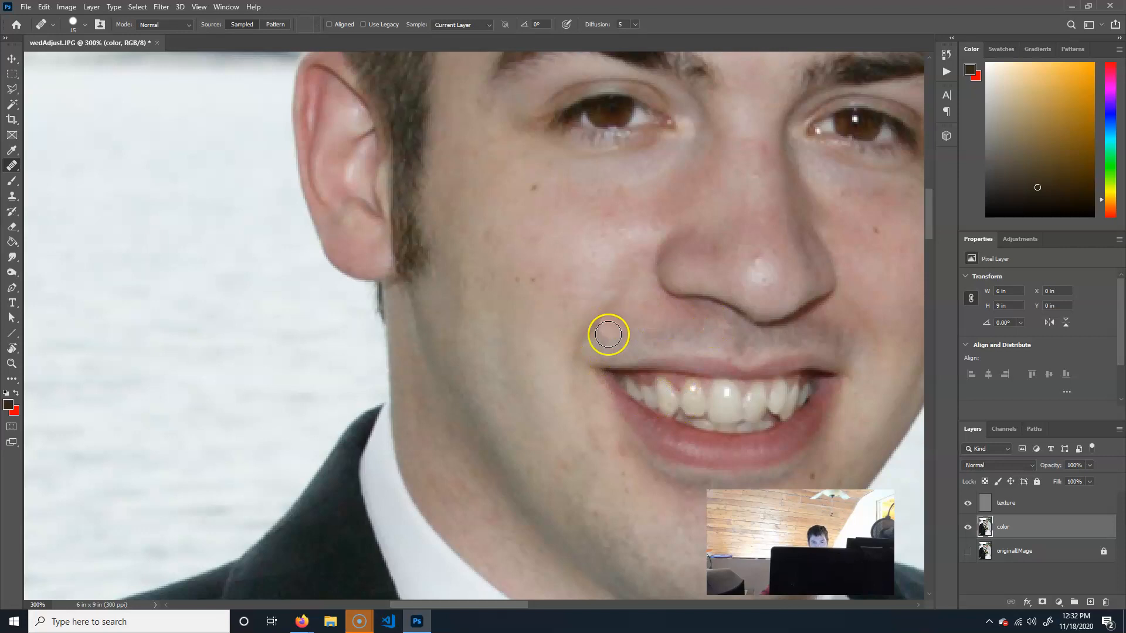
Step: Heal the discolored skin between the groom's eyebrows and on the lower forehead with the Healing Brush
mouse_move(832, 395)
left_mouse_down()
mouse_move(666, 371)
mouse_move(683, 429)
left_mouse_up()
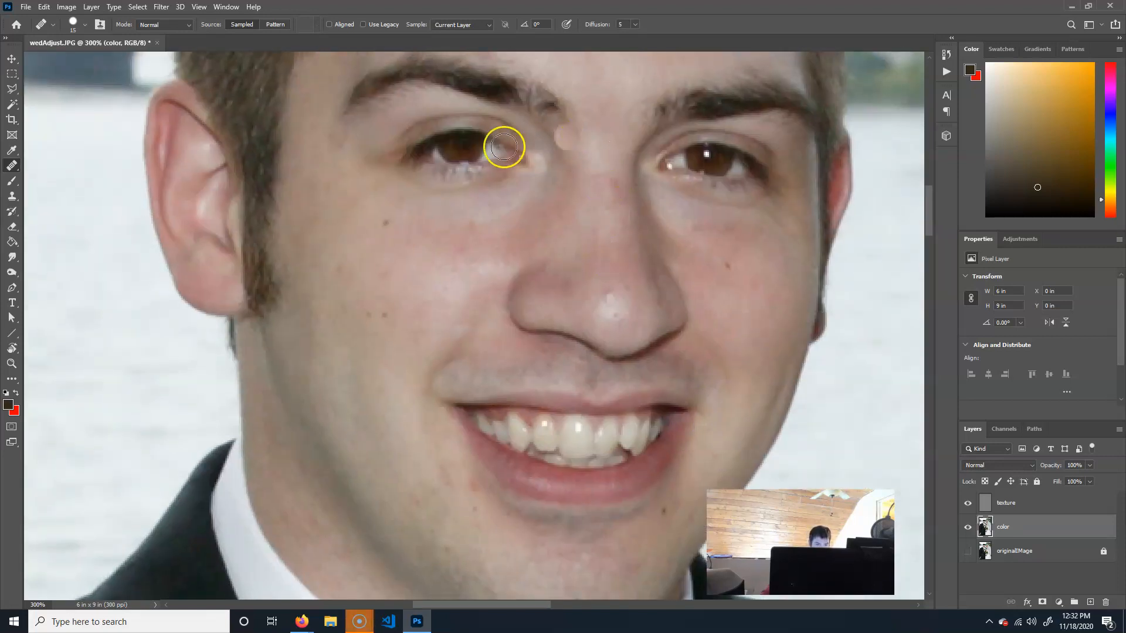
left_click_drag(535, 190, 565, 273)
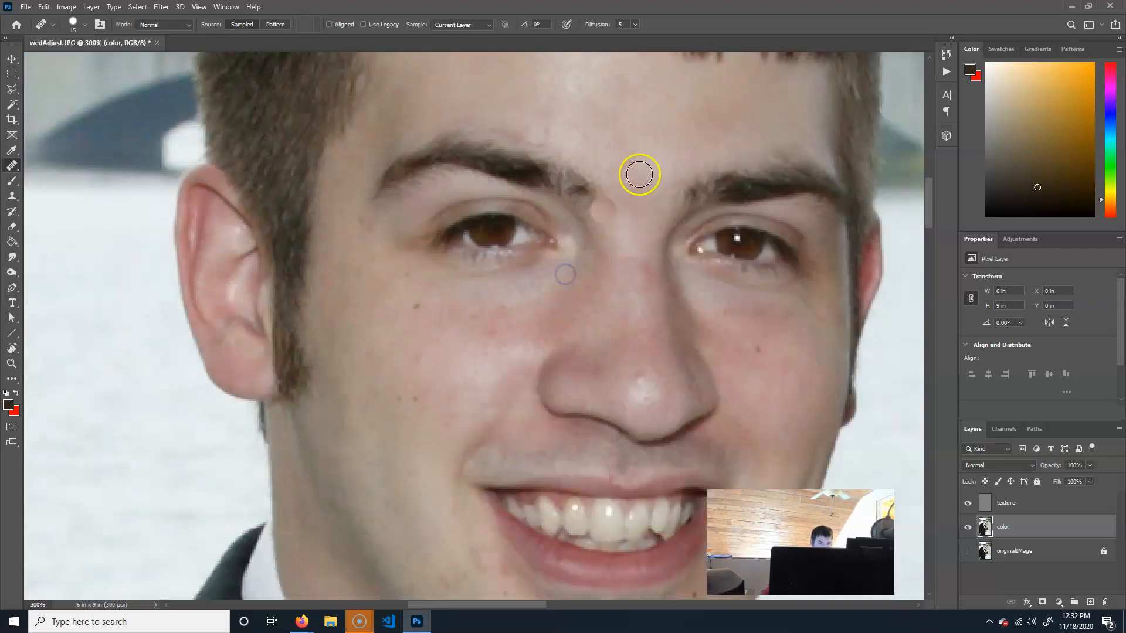
mouse_move(620, 150)
left_mouse_down()
mouse_move(637, 182)
mouse_move(600, 163)
mouse_move(612, 135)
left_mouse_up()
left_click(611, 135)
Step: Use the Spot Healing Brush to clean up spots on the groom's nose tip, nose bridge and cheek
right_click(10, 167)
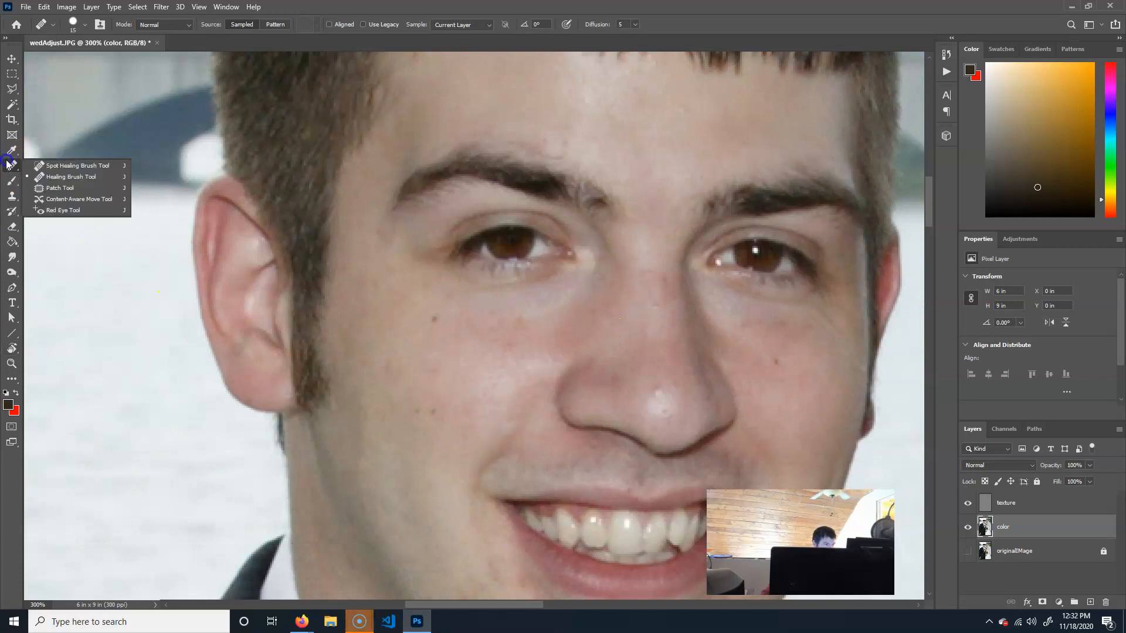
left_click(47, 167)
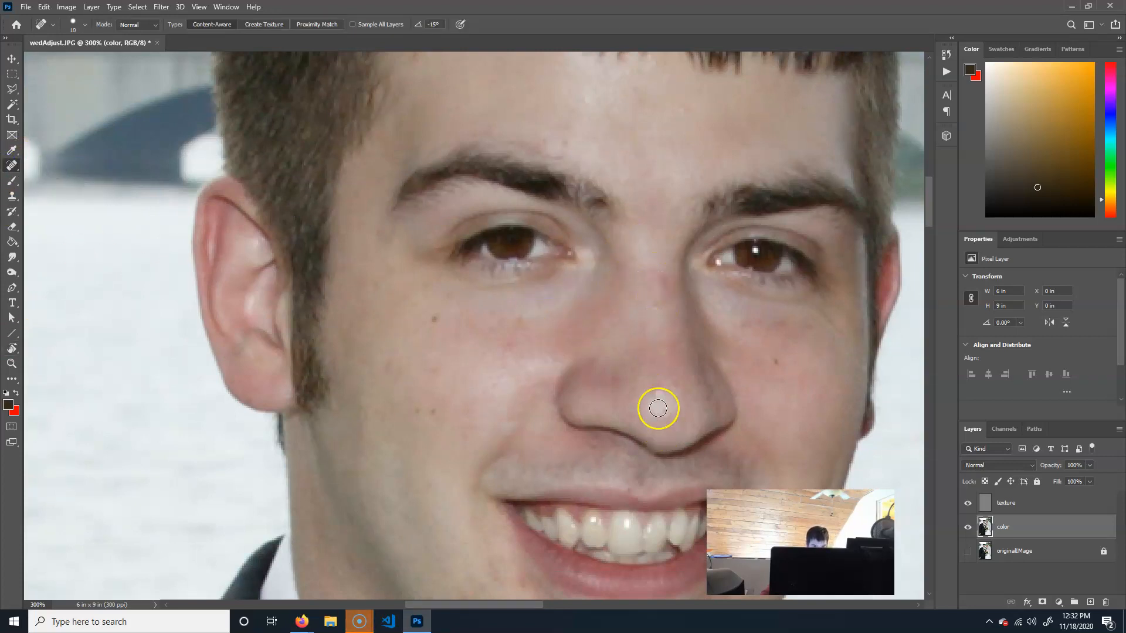
left_click(657, 389)
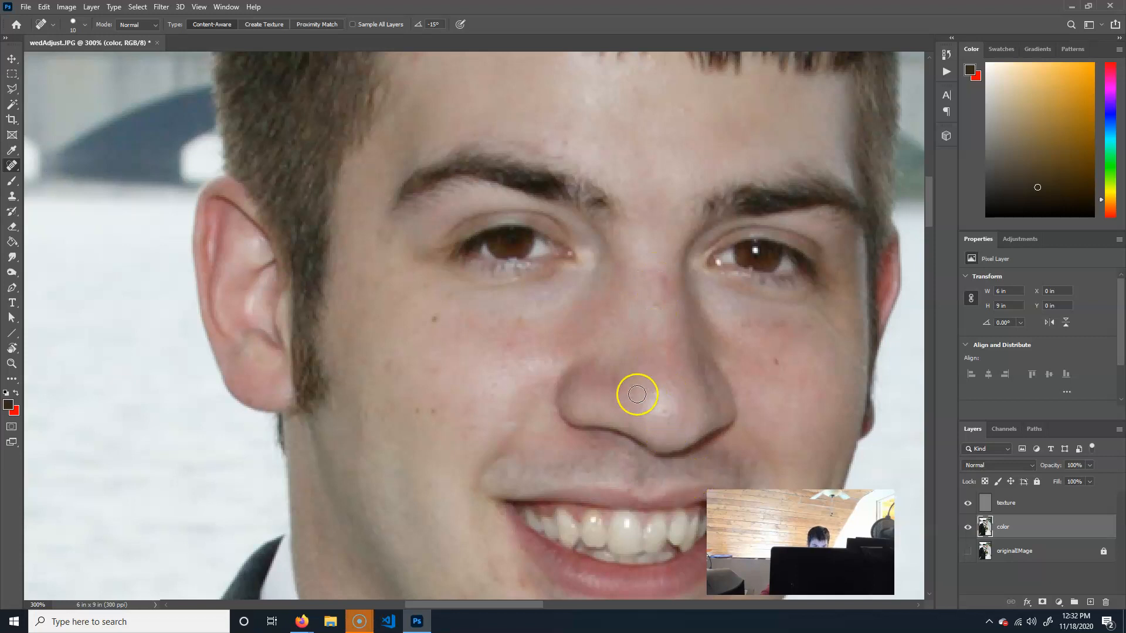
left_click(667, 281)
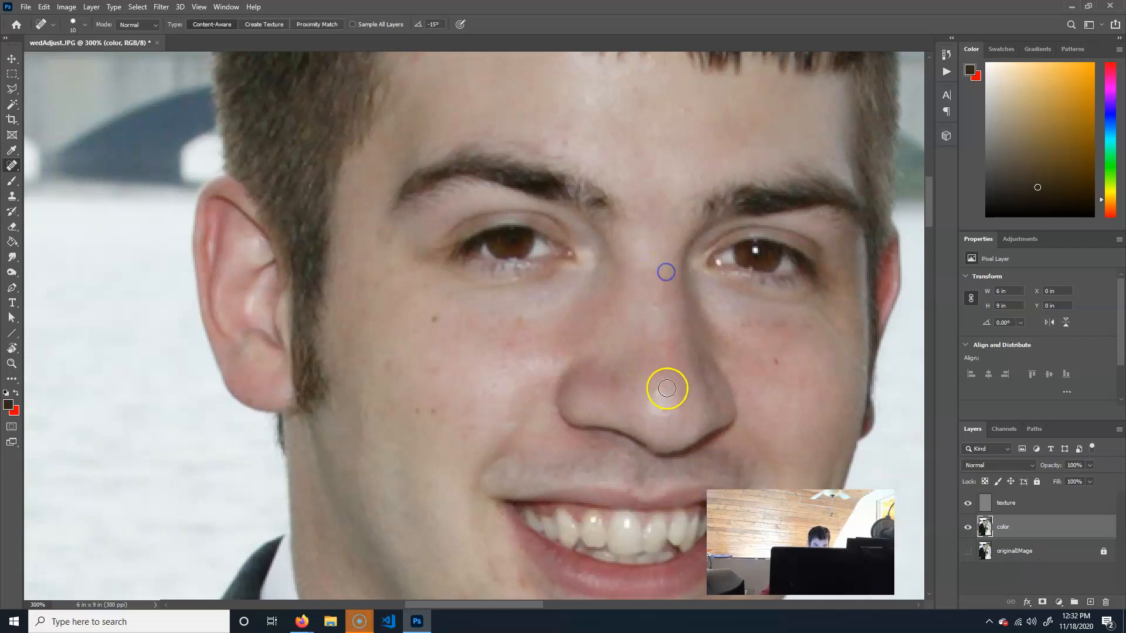
left_click(437, 319)
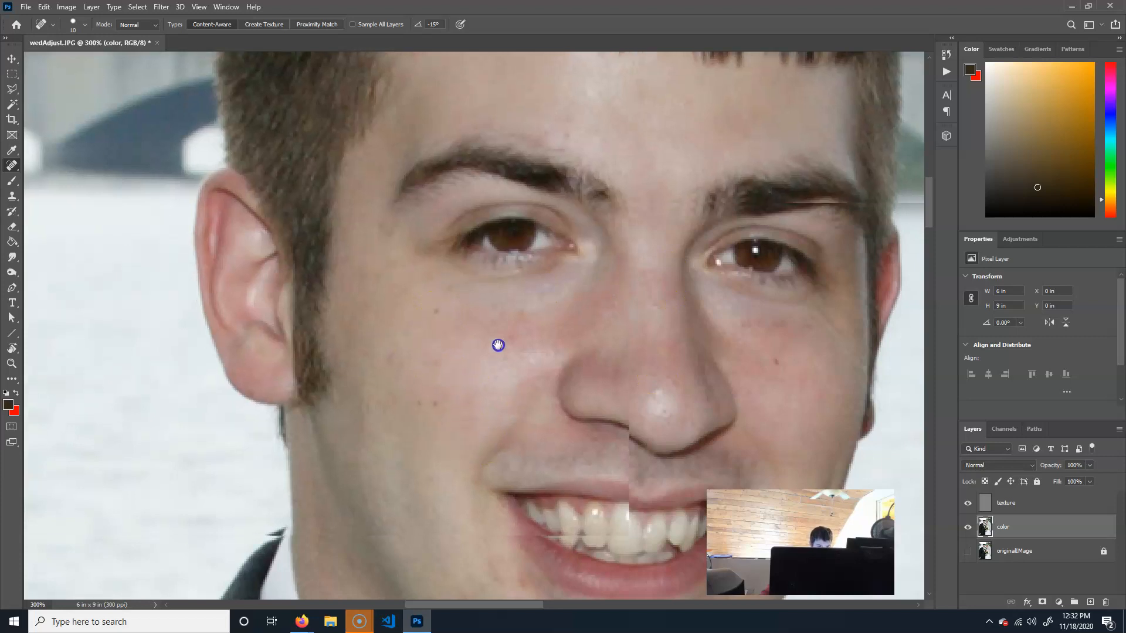
Step: Spot-heal discolored areas on the groom's cheek, along the jaw near the mouth, and on the neck
scroll(497, 340, "down", 3)
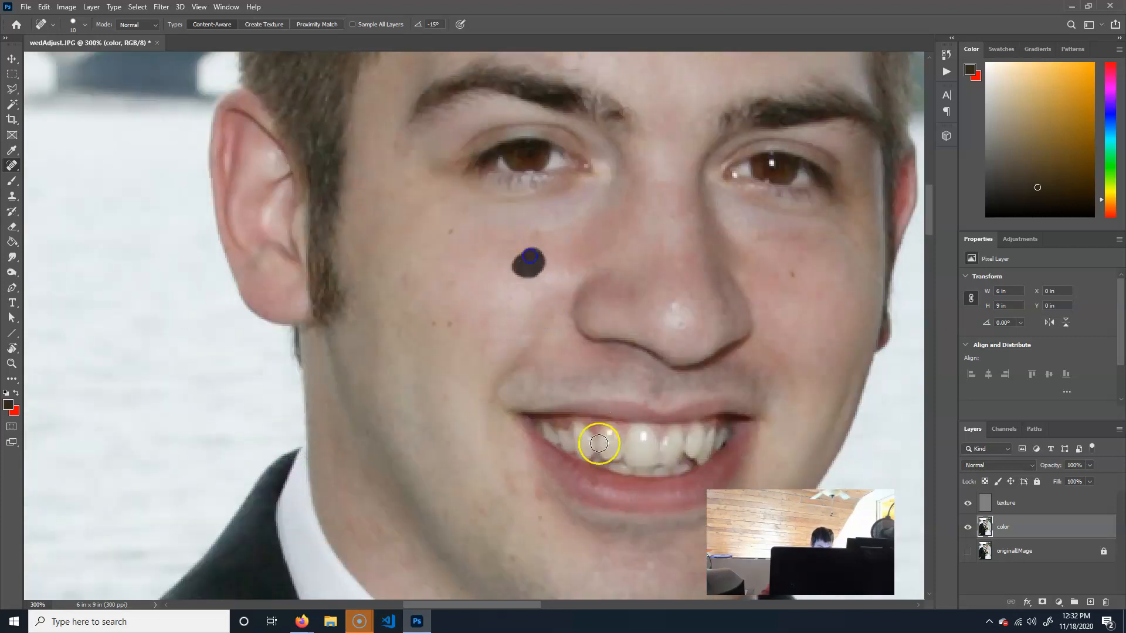
scroll(508, 352, "down", 4)
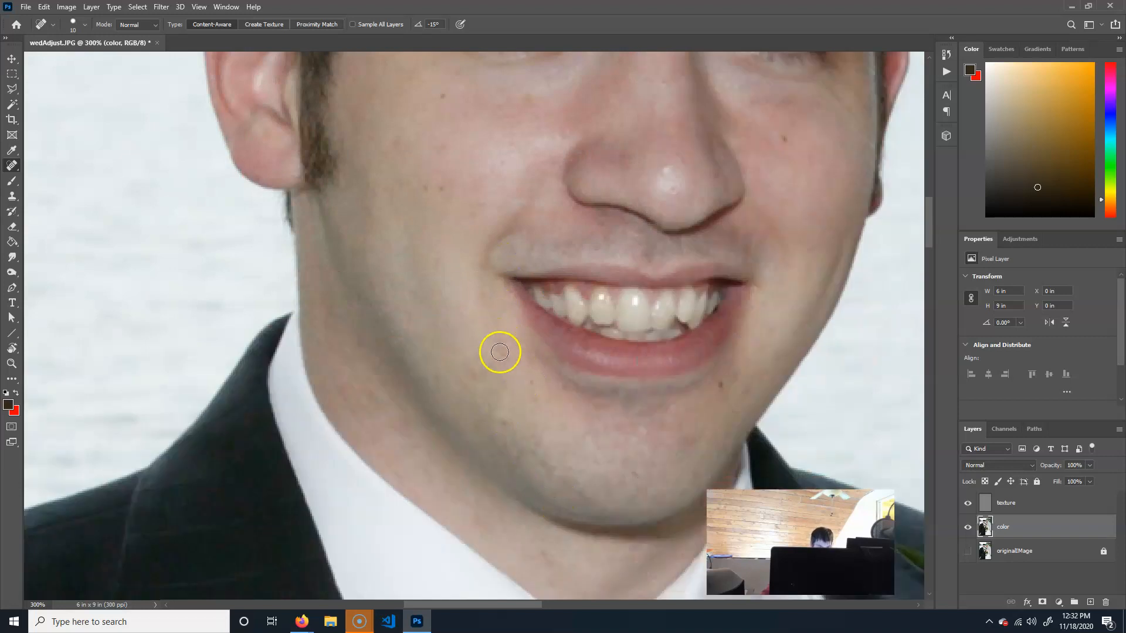
left_click(469, 371)
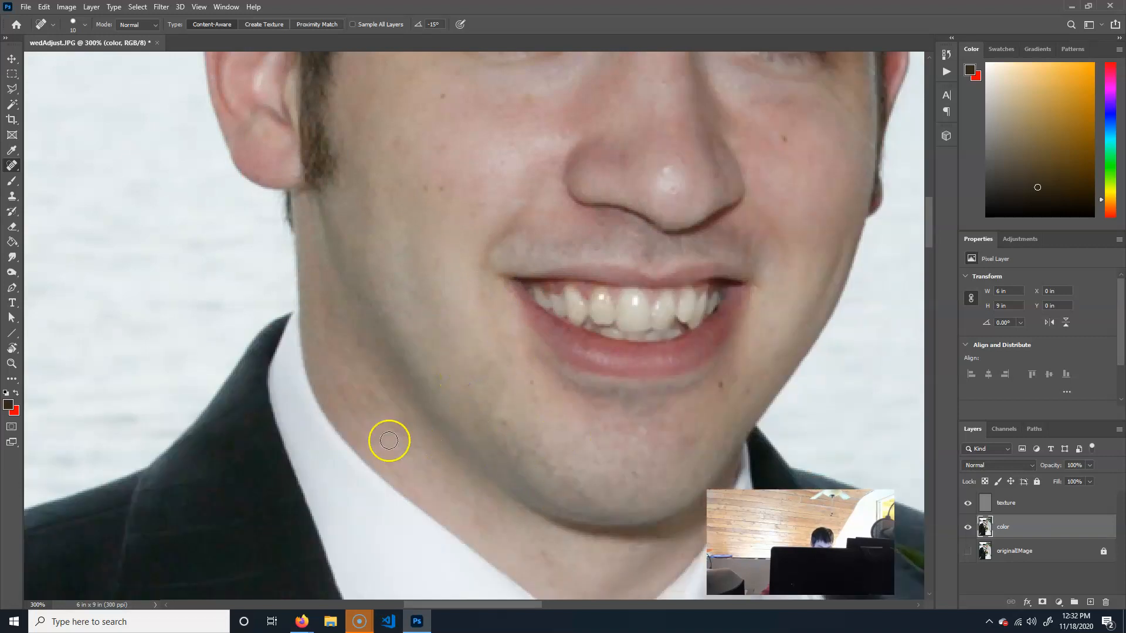
left_click(556, 588)
left_click(553, 588)
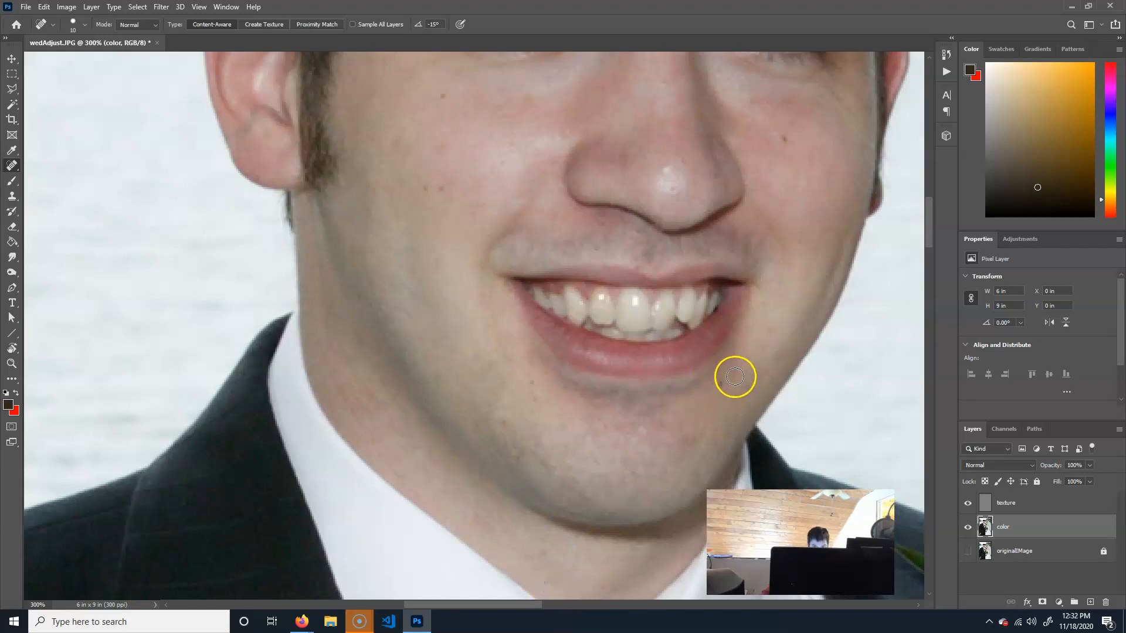
Step: Spot-heal uneven color beside the groom's mouth, on the shadowed-side cheek and across the forehead
left_click_drag(747, 401, 772, 314)
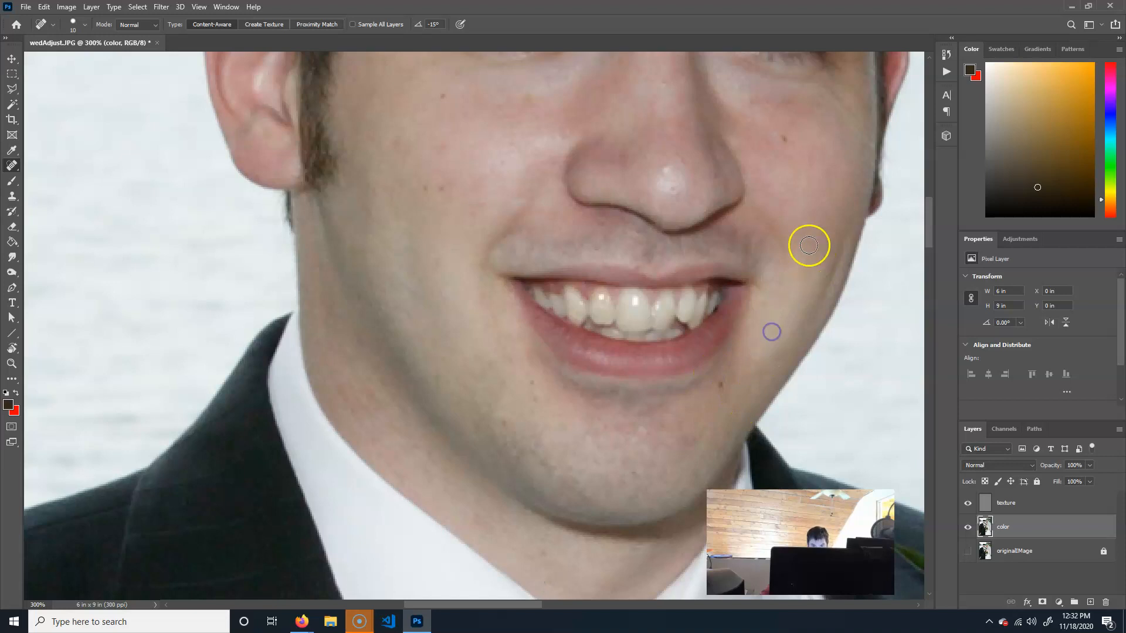
mouse_move(799, 188)
left_mouse_down()
mouse_move(755, 277)
mouse_move(774, 264)
mouse_move(766, 251)
left_mouse_up()
left_click(726, 235)
left_click_drag(623, 142, 635, 261)
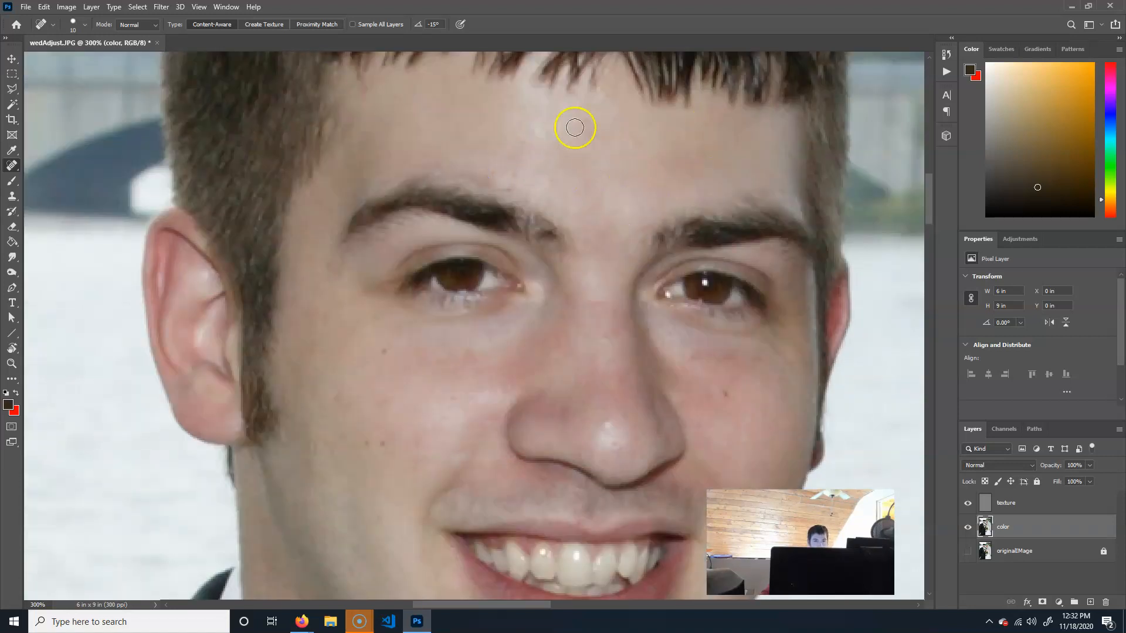
left_click_drag(504, 150, 526, 116)
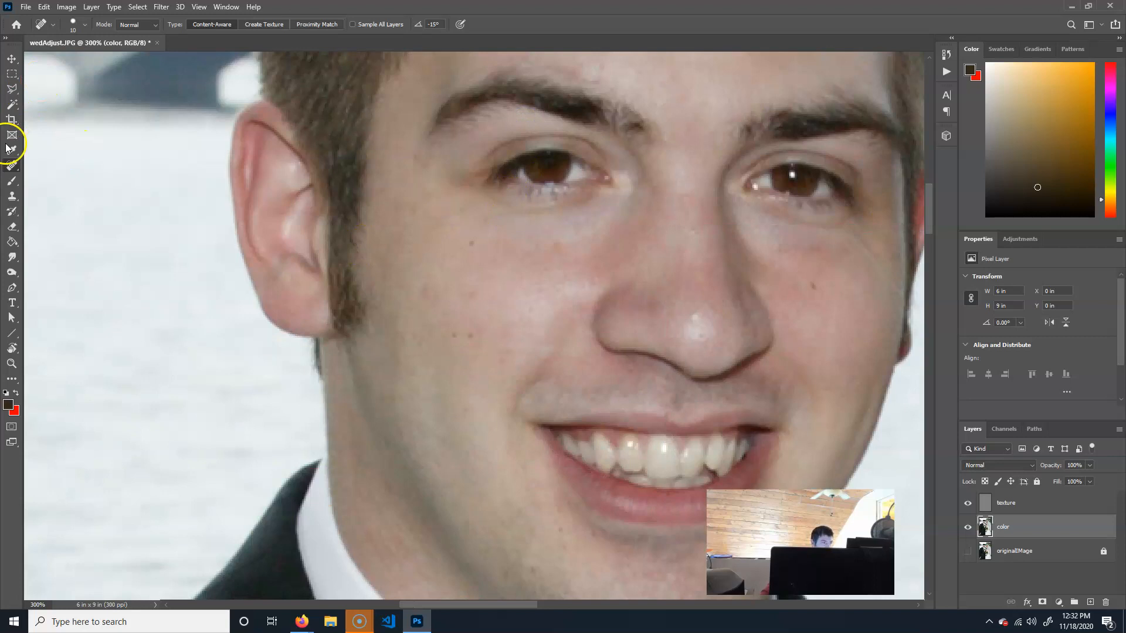
Step: Patch the reddish area of the groom's cheek beside the nose with cleaner nearby skin, then deselect
left_click(11, 167)
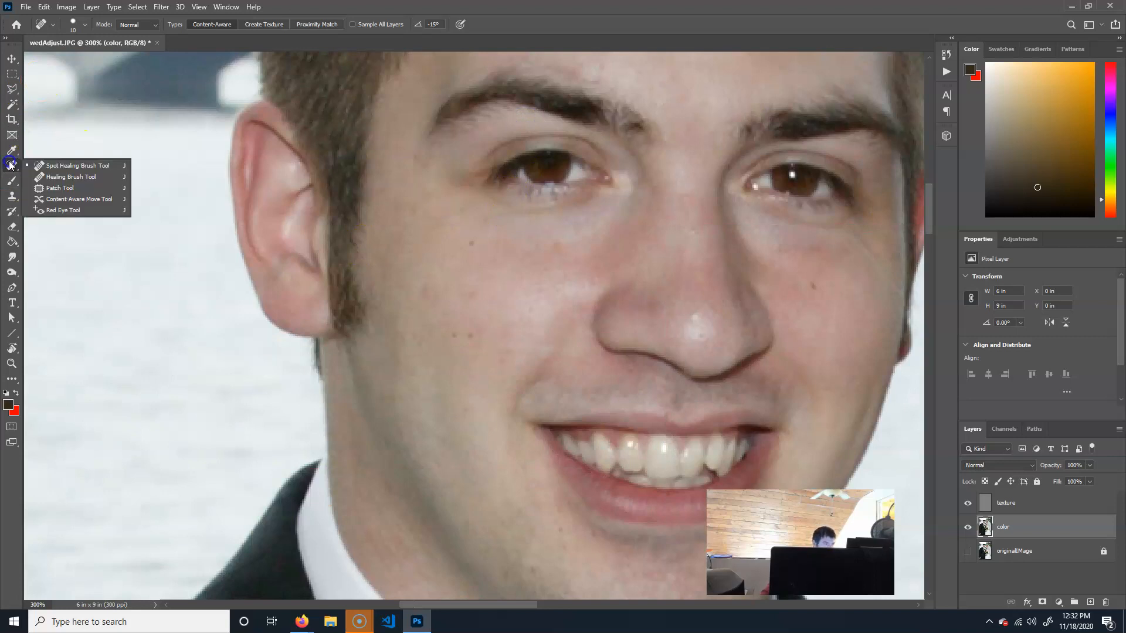
left_click(54, 188)
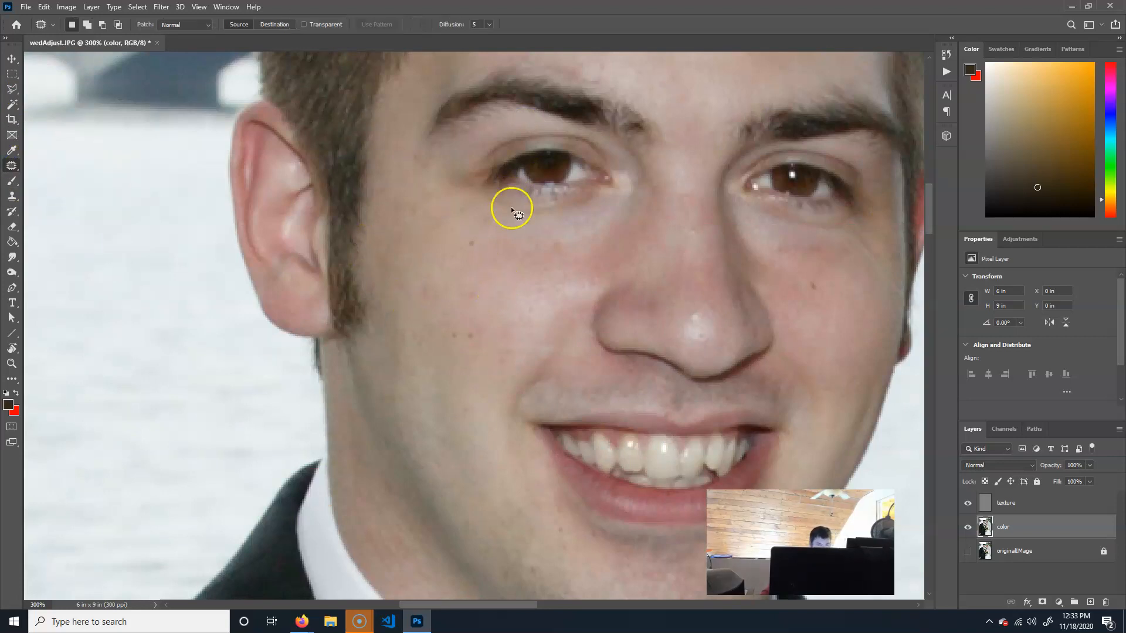
left_click_drag(456, 390, 417, 432)
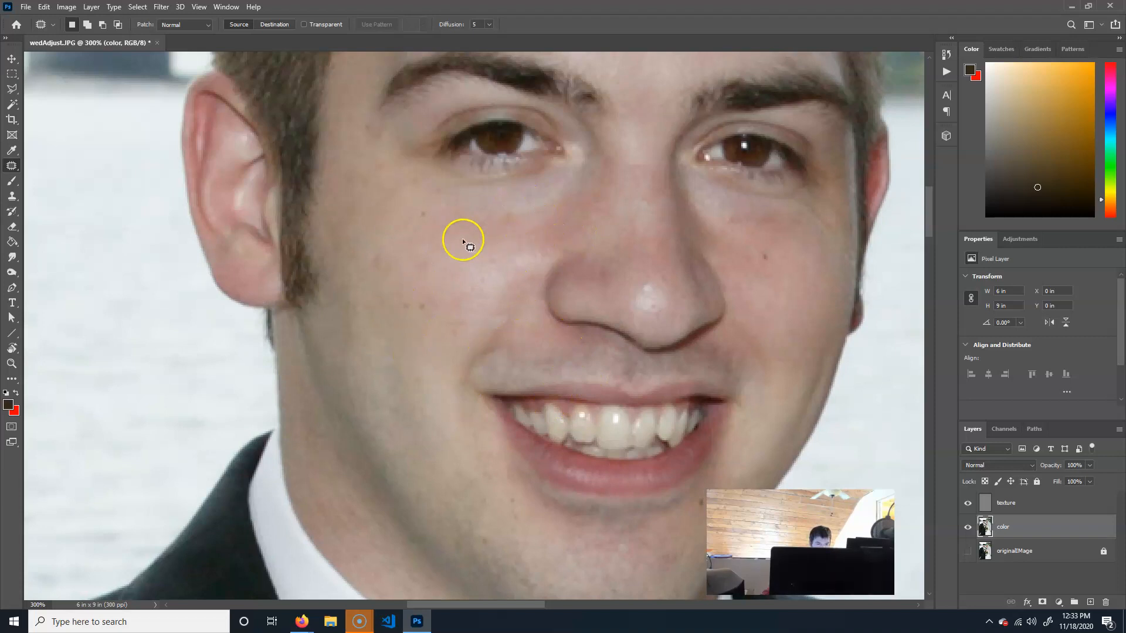
mouse_move(497, 245)
left_mouse_down()
mouse_move(545, 236)
mouse_move(546, 266)
left_mouse_up()
mouse_move(478, 293)
left_mouse_down()
mouse_move(432, 244)
mouse_move(477, 319)
left_mouse_up()
key("ctrl+d")
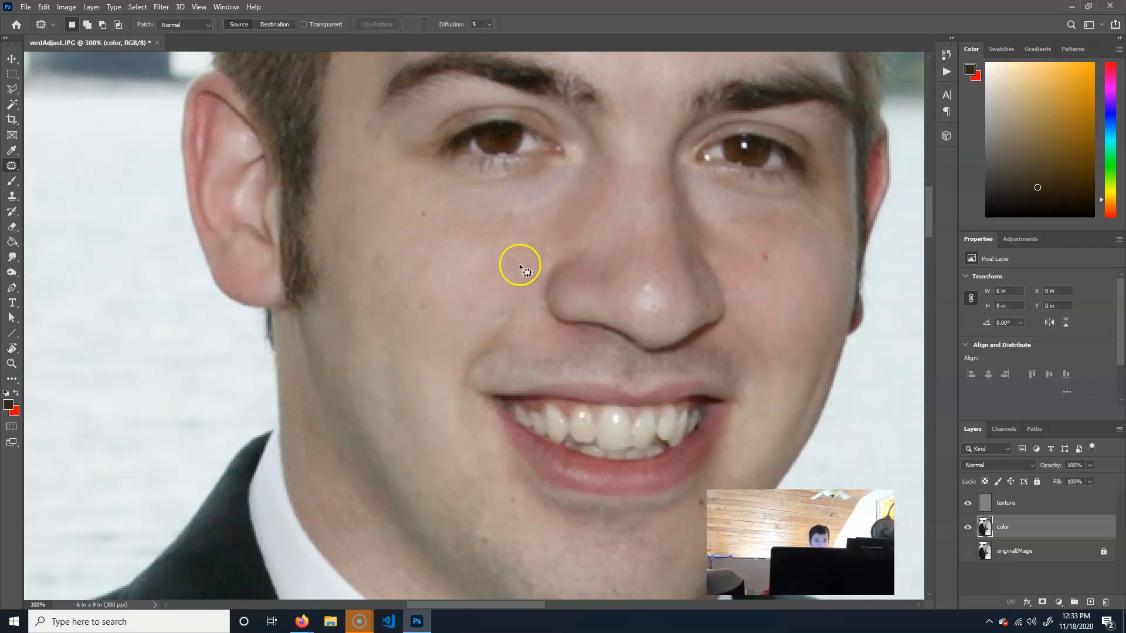
Step: Outline the skin under the groom's image-left eye with the Patch tool, replace it with cheek skin below, and deselect
mouse_move(522, 197)
left_mouse_down()
mouse_move(534, 240)
mouse_move(497, 233)
left_mouse_up()
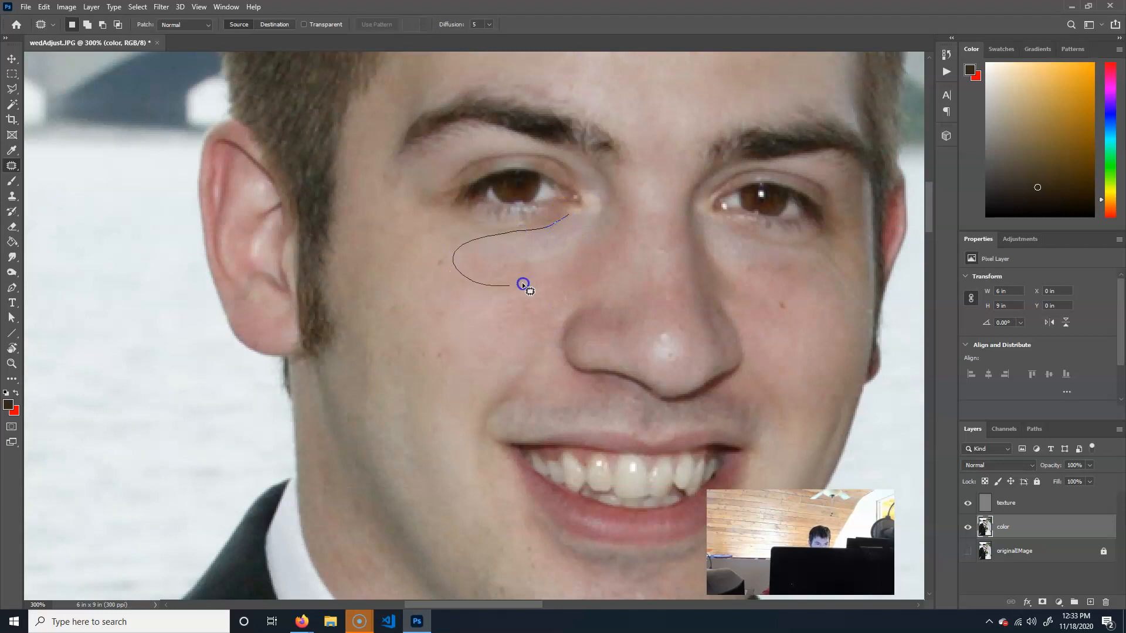
left_click_drag(580, 220, 569, 216)
left_click_drag(529, 259, 516, 303)
left_click(724, 271)
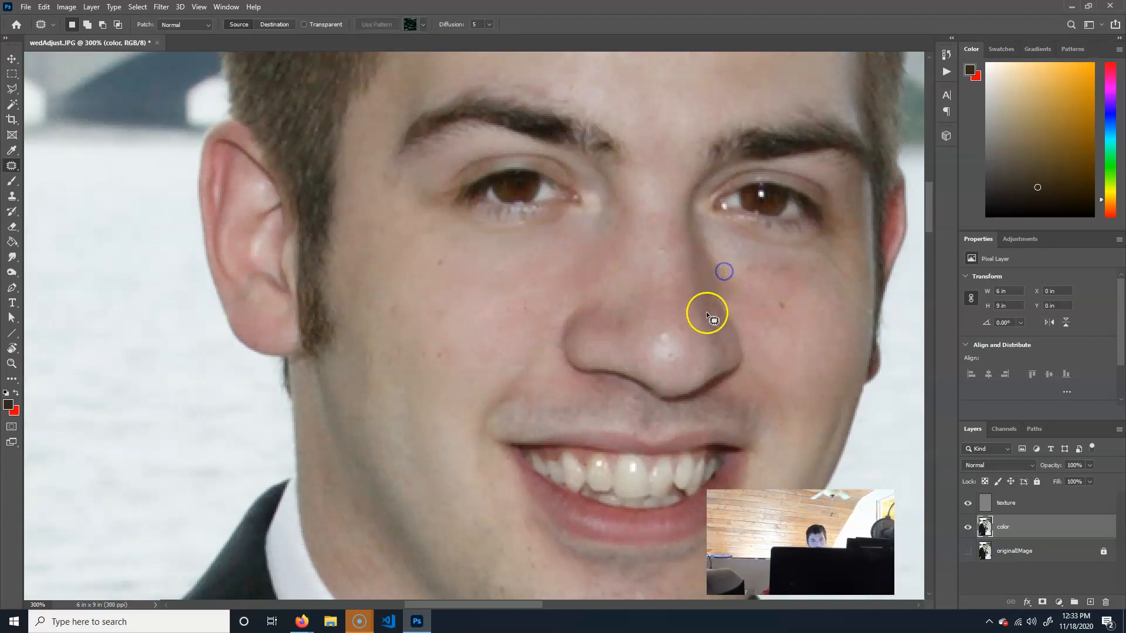
Step: Patch the same under-eye area again, from the inner eye corner across the upper cheek, and clear the selection
left_click_drag(717, 306, 591, 339)
mouse_move(484, 261)
left_mouse_down()
mouse_move(346, 267)
mouse_move(478, 317)
left_mouse_up()
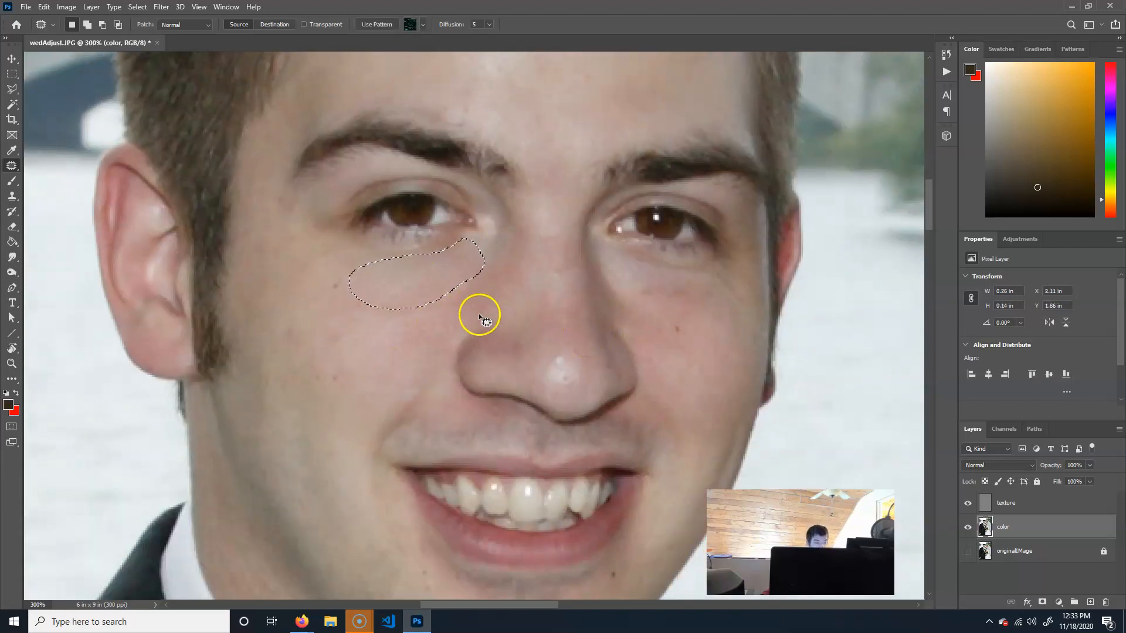
left_click(648, 307)
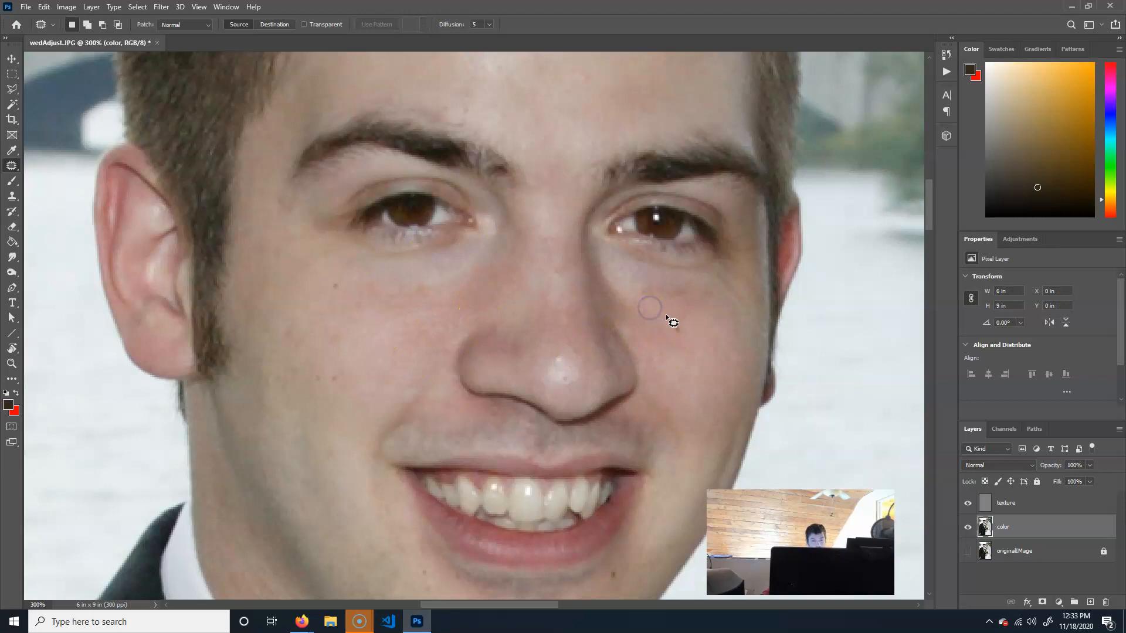
Step: Patch the uneven skin on the groom's image-right cheek below the eye with cheek skin farther down, deselecting after each patch
left_click_drag(706, 303, 708, 279)
left_click_drag(703, 321, 694, 372)
left_click(652, 339)
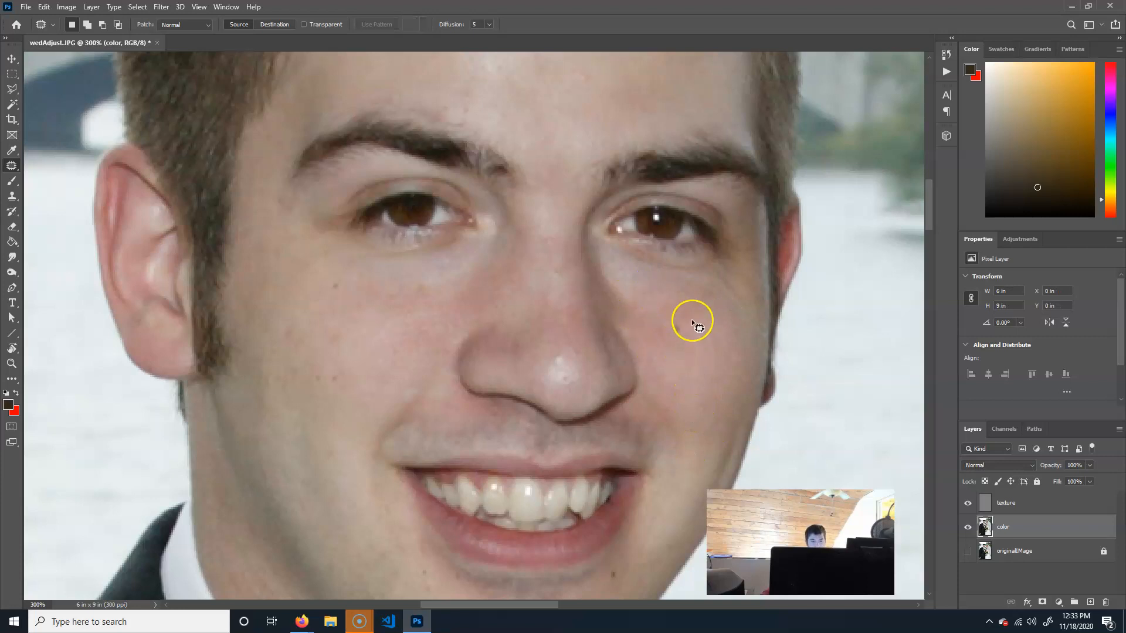
mouse_move(688, 314)
left_mouse_down()
mouse_move(623, 314)
mouse_move(683, 370)
mouse_move(680, 327)
mouse_move(670, 336)
mouse_move(697, 375)
mouse_move(698, 346)
left_mouse_up()
left_click(681, 403)
Step: Patch the uneven color across the groom's forehead below the hairline with smoother nearby forehead skin, then deselect
scroll(578, 276, "up", 3)
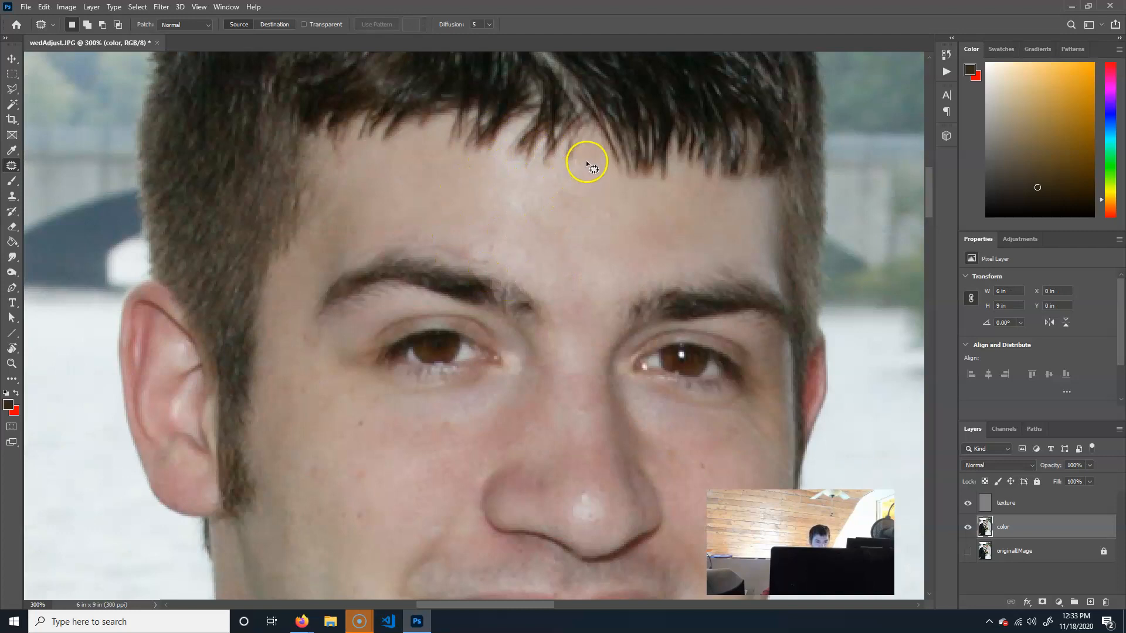
mouse_move(562, 161)
left_mouse_down()
mouse_move(520, 170)
mouse_move(511, 152)
mouse_move(500, 156)
mouse_move(476, 192)
left_mouse_up()
left_click_drag(588, 169, 586, 167)
left_click_drag(513, 214, 423, 195)
left_click(611, 239)
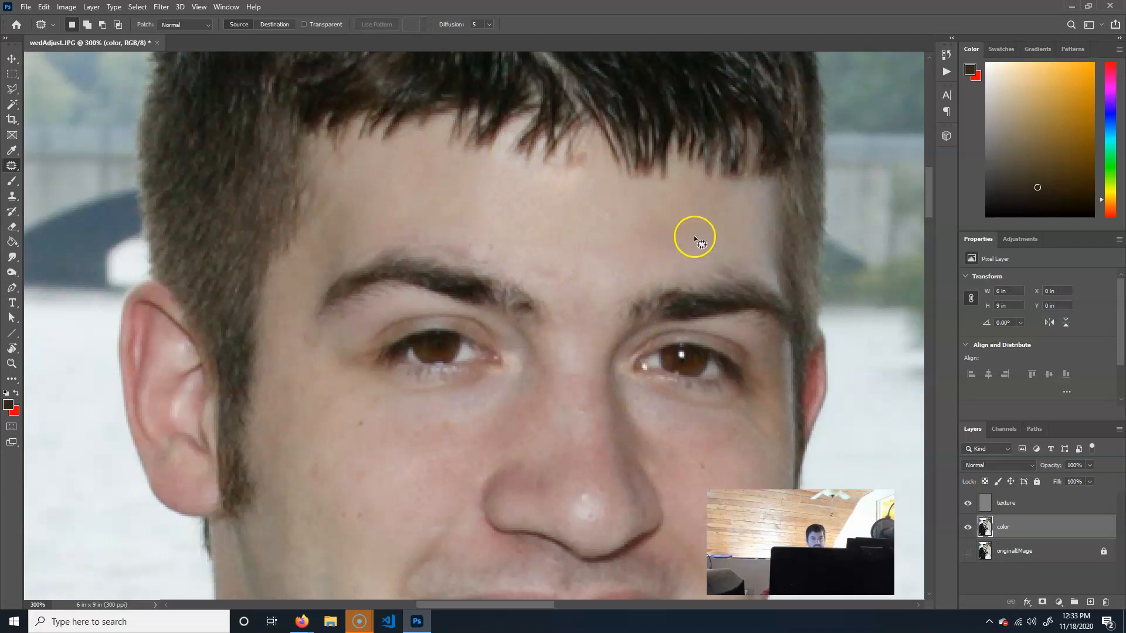
Step: Patch the discolored skin along the bridge of the groom's nose with cleaner facial skin, then clear the selection
left_click_drag(611, 420, 616, 241)
left_click_drag(605, 385, 585, 268)
left_click_drag(638, 397, 561, 244)
left_click_drag(554, 265, 619, 368)
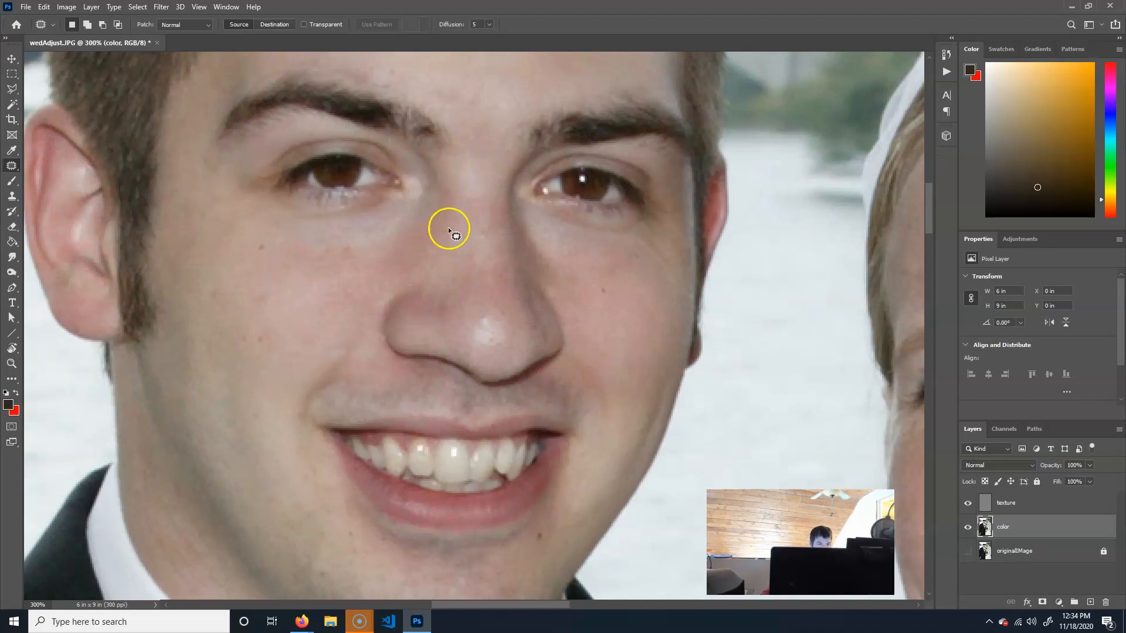
mouse_move(468, 181)
left_mouse_down()
mouse_move(445, 216)
mouse_move(478, 246)
left_mouse_up()
left_click_drag(486, 194, 488, 197)
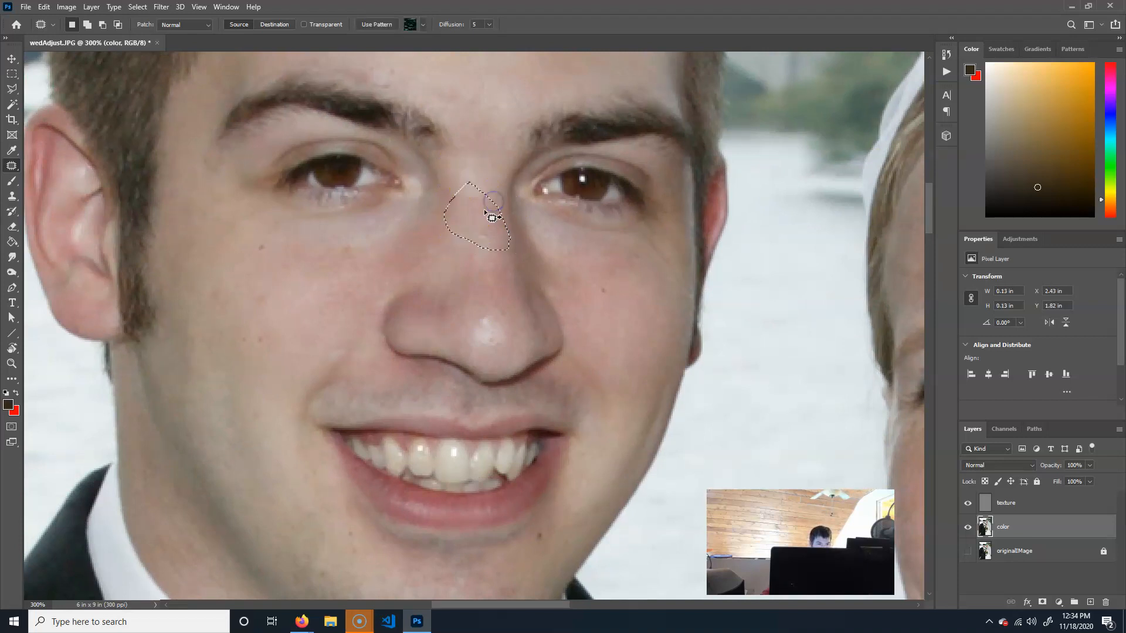
mouse_move(495, 256)
left_mouse_down()
mouse_move(461, 255)
mouse_move(448, 284)
left_mouse_up()
left_click_drag(516, 301, 466, 237)
left_click(584, 264)
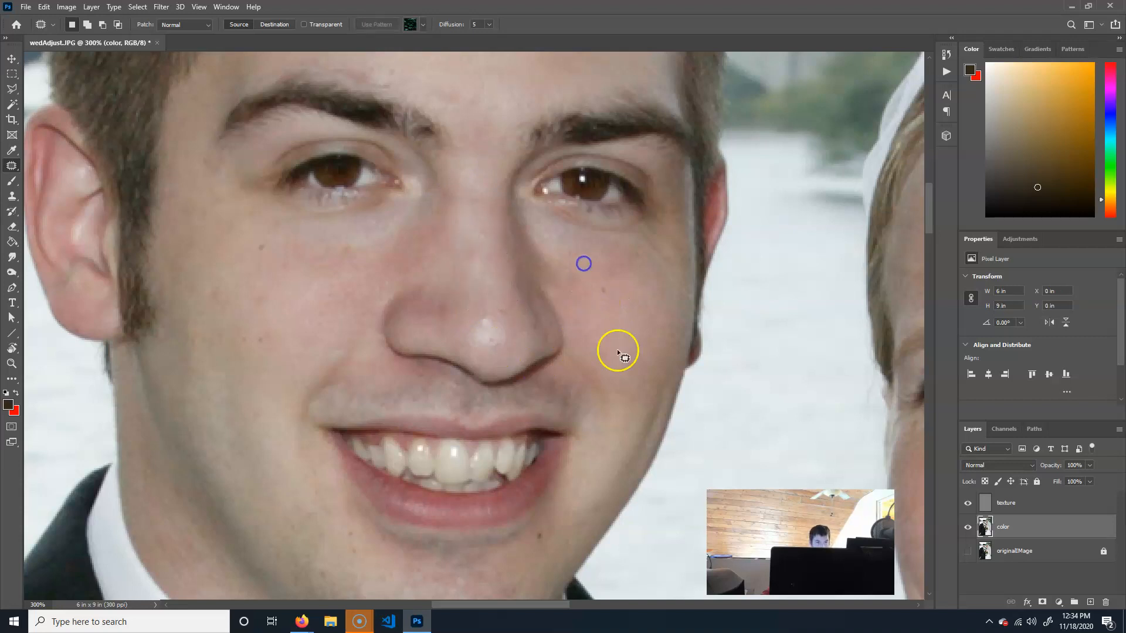
Step: Patch the small area between the groom's eyes with skin just below it on the nose, then deselect
left_click_drag(459, 179, 459, 201)
left_click_drag(483, 172, 487, 198)
left_click(484, 280)
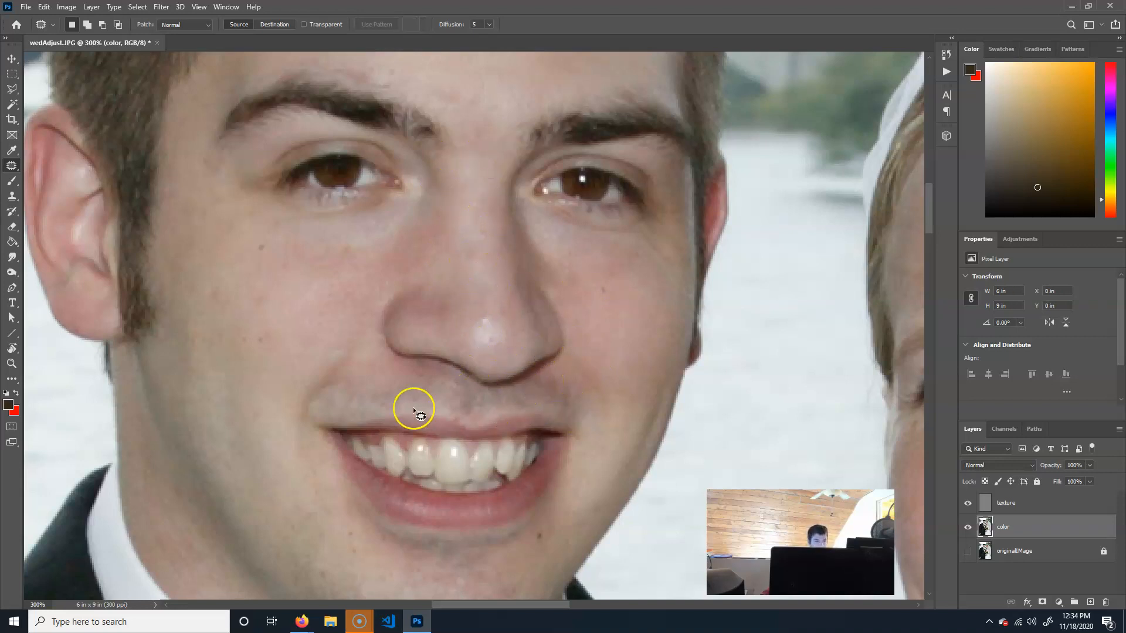
Step: Outline the upper cheek below the groom's image-left eye, patch it with cheek skin beneath it, and deselect
scroll(402, 294, "left", 3)
mouse_move(414, 235)
left_mouse_down()
mouse_move(351, 237)
mouse_move(424, 254)
mouse_move(424, 231)
left_mouse_up()
left_click_drag(384, 246, 359, 286)
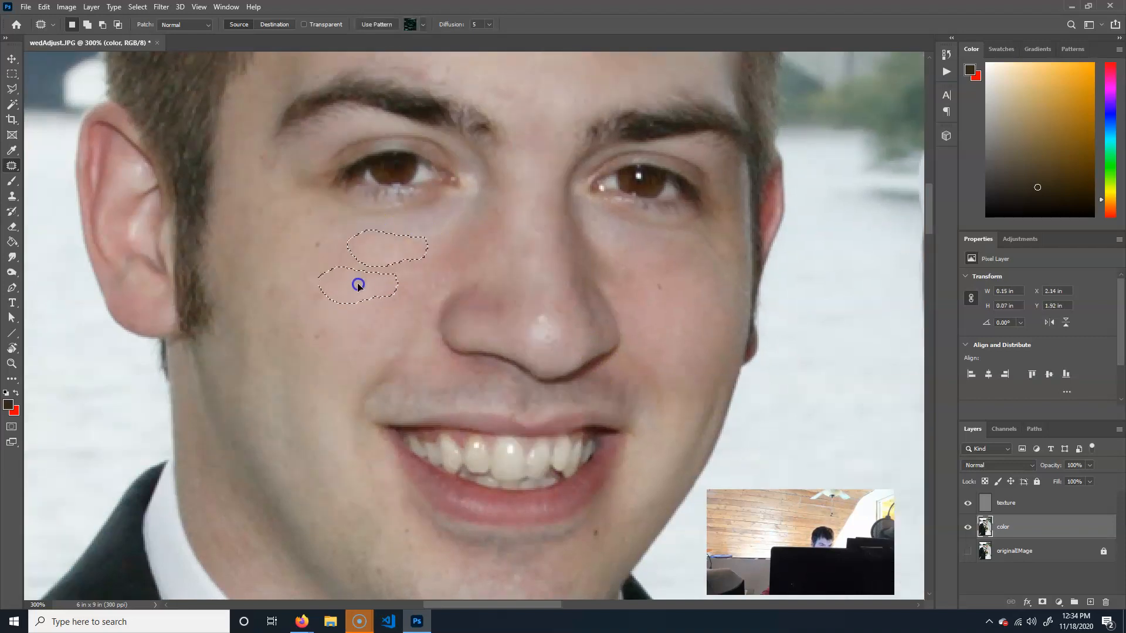
left_click(461, 242)
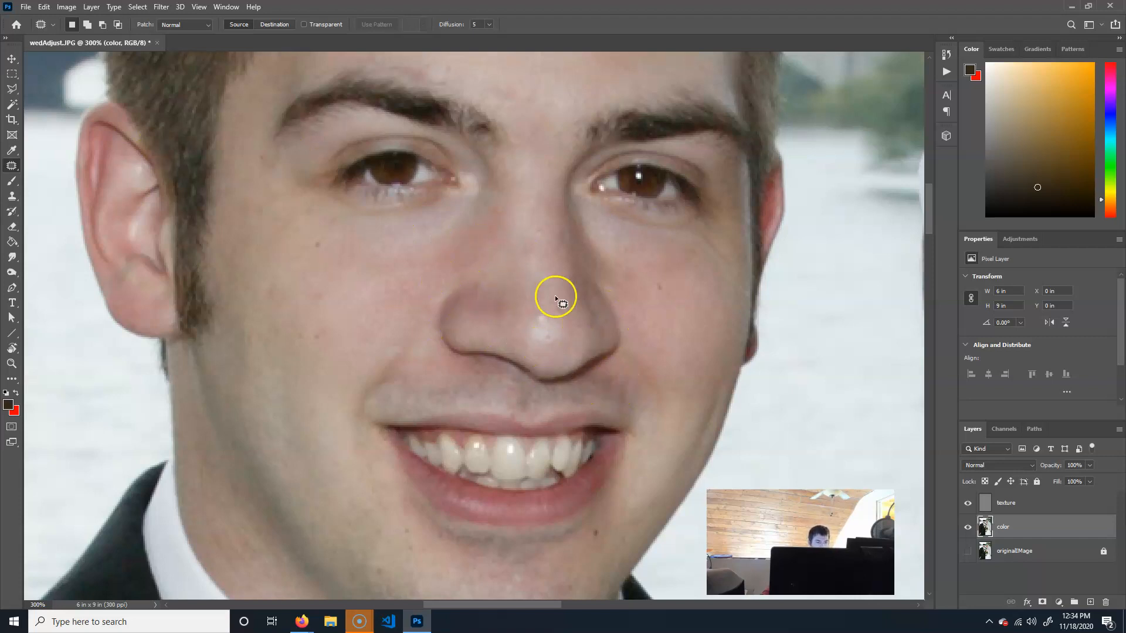
Step: Compare the retouched face with the texture layer hidden and shown
key("ctrl+minus")
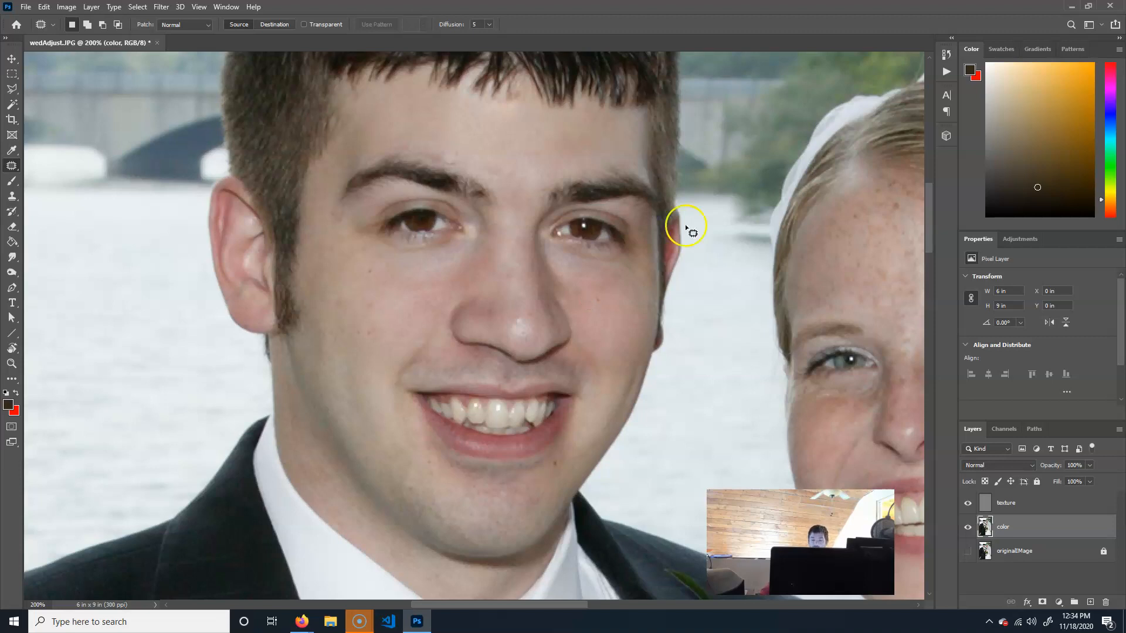
left_click(967, 503)
left_click(968, 503)
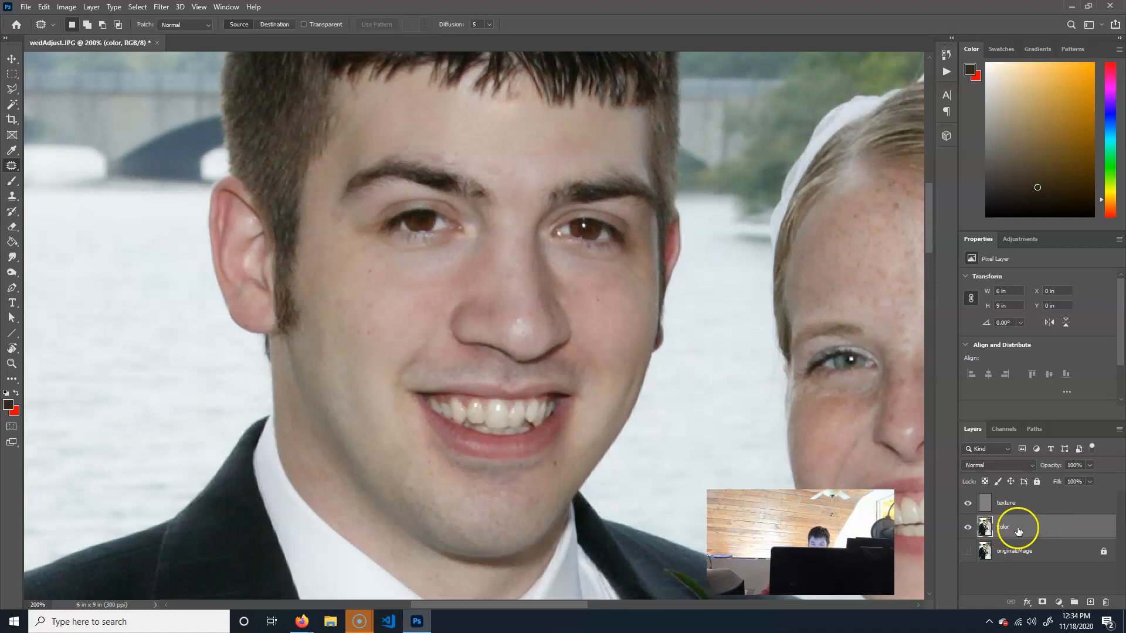
Step: Add a Hue/Saturation adjustment layer above the color layer and set it to target Reds
left_click(1059, 603)
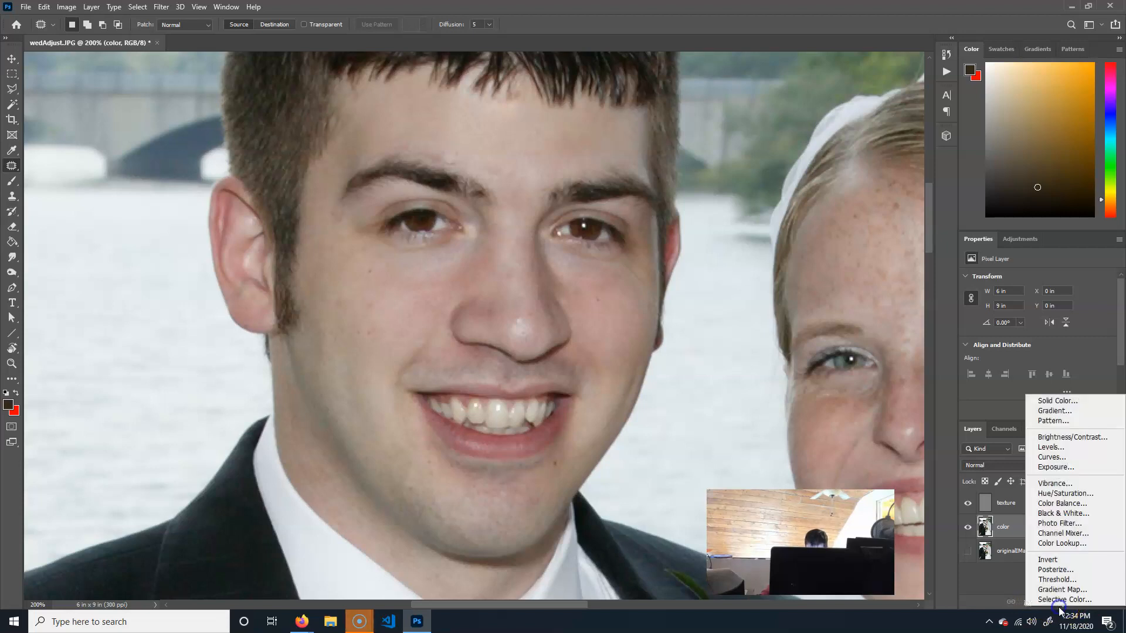
left_click(1089, 495)
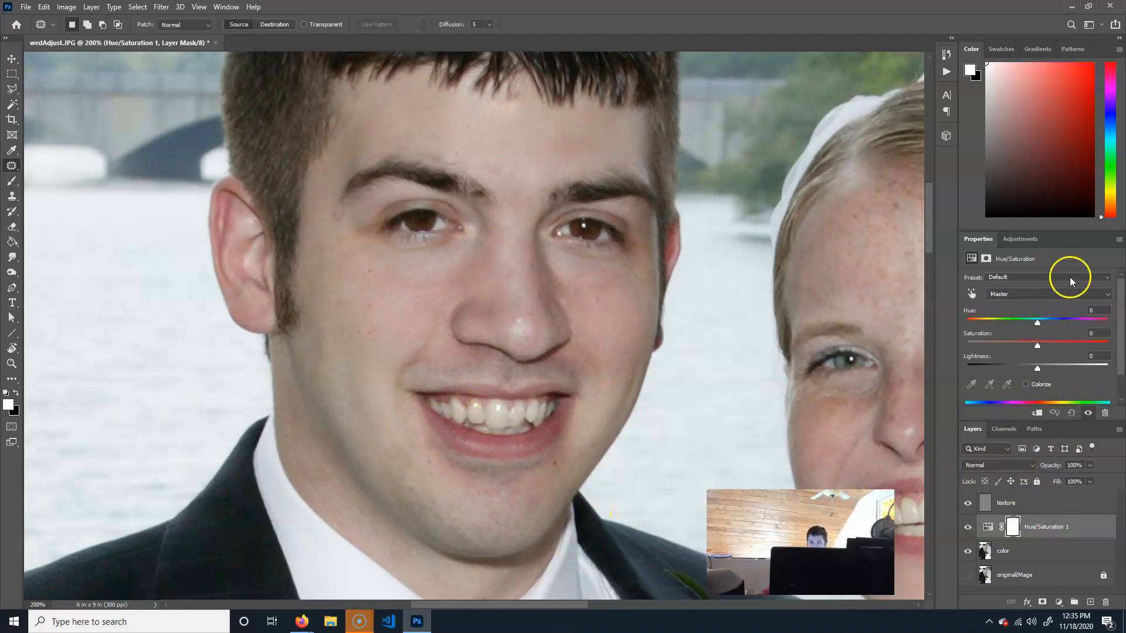
left_click_drag(1060, 232, 1066, 174)
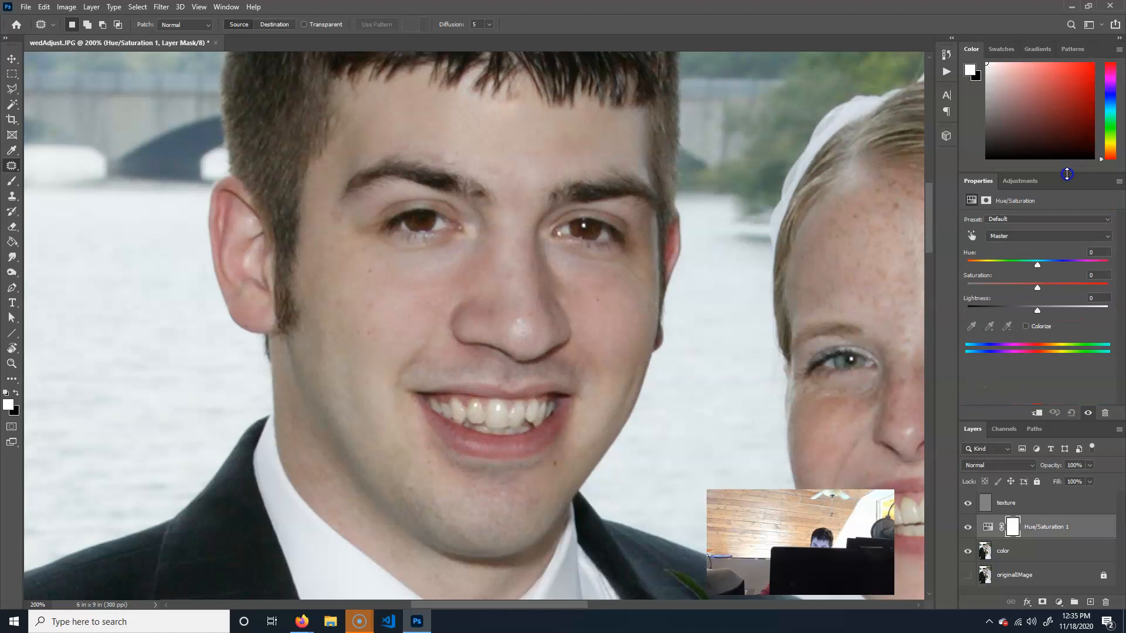
left_click(1047, 237)
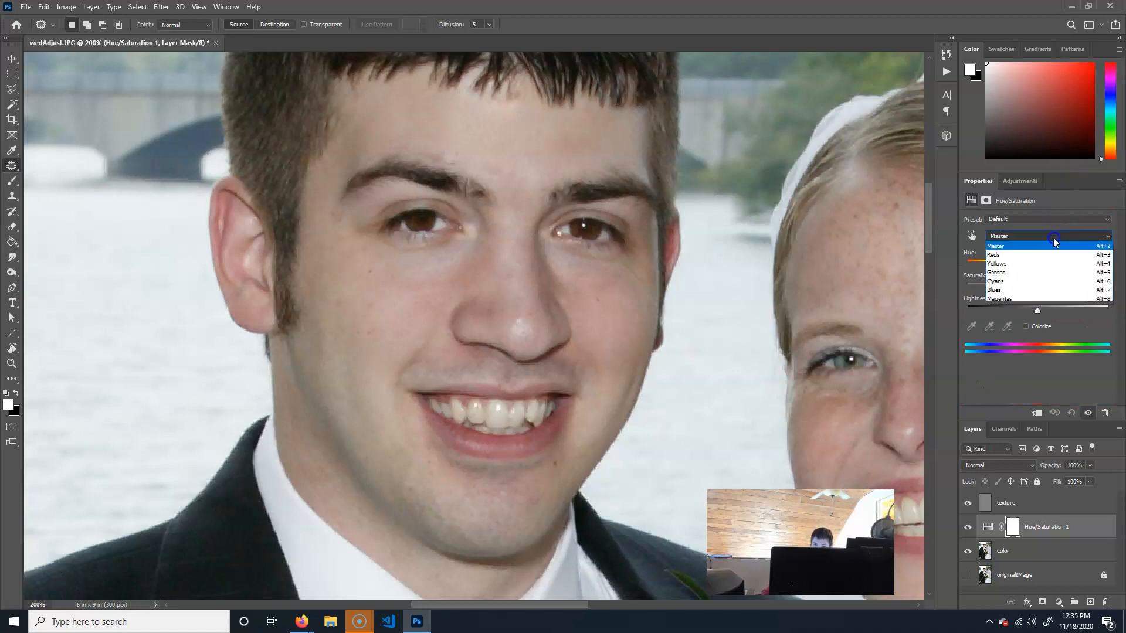
left_click(1006, 256)
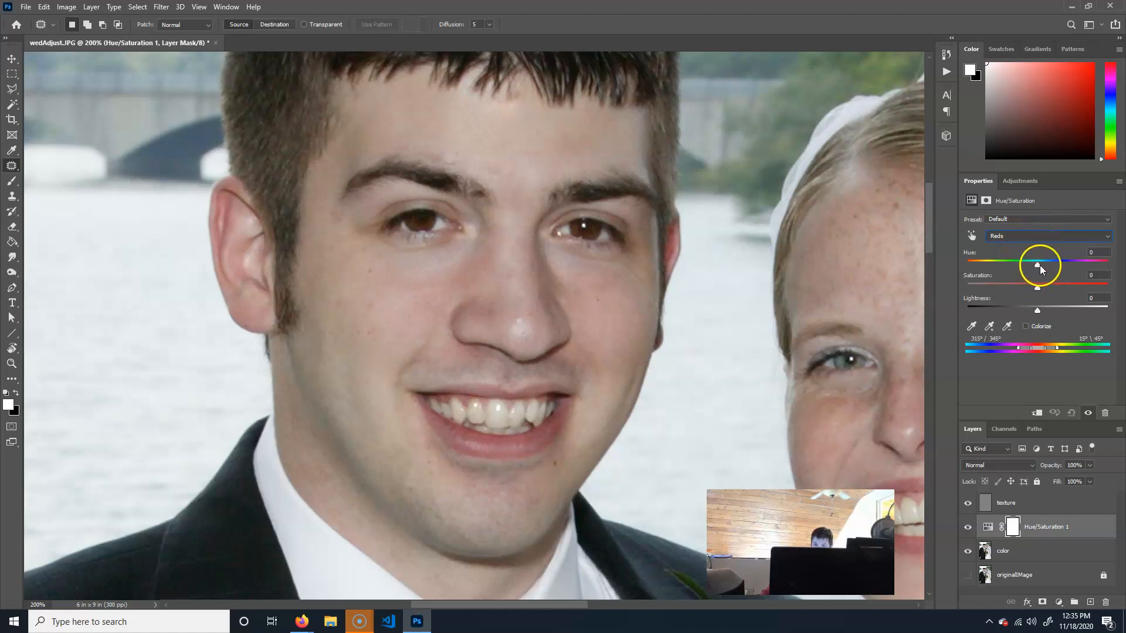
Step: Raise the Reds saturation to +99 and narrow the affected color range to 282°/311° and 342°\10°, isolating the reddest skin
left_click_drag(1037, 286, 969, 279)
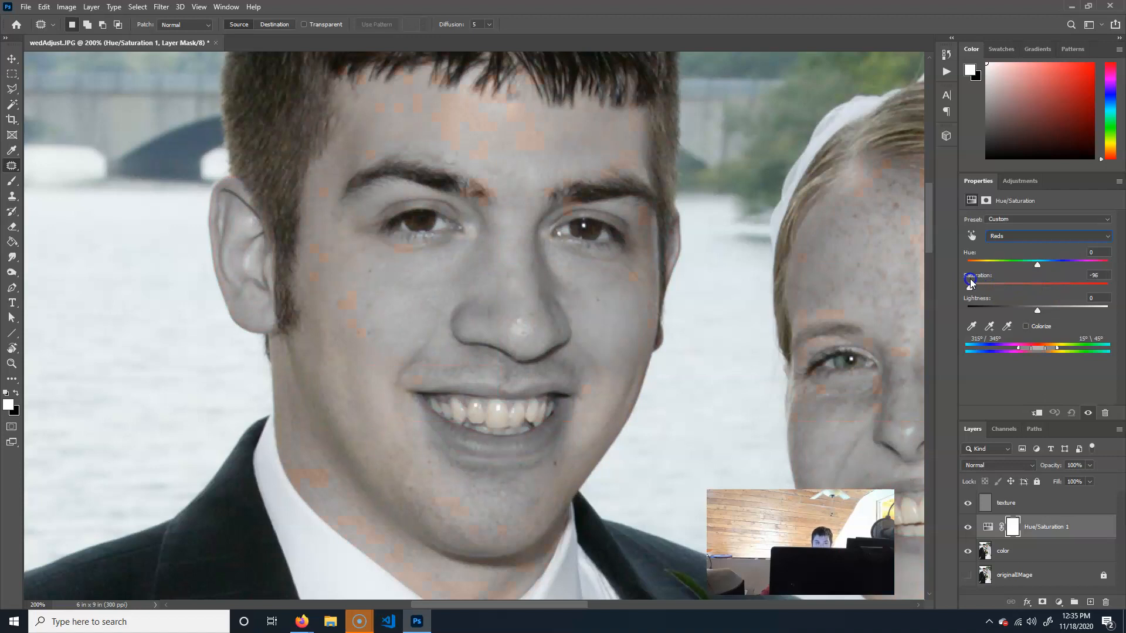
left_click_drag(969, 279, 1027, 286)
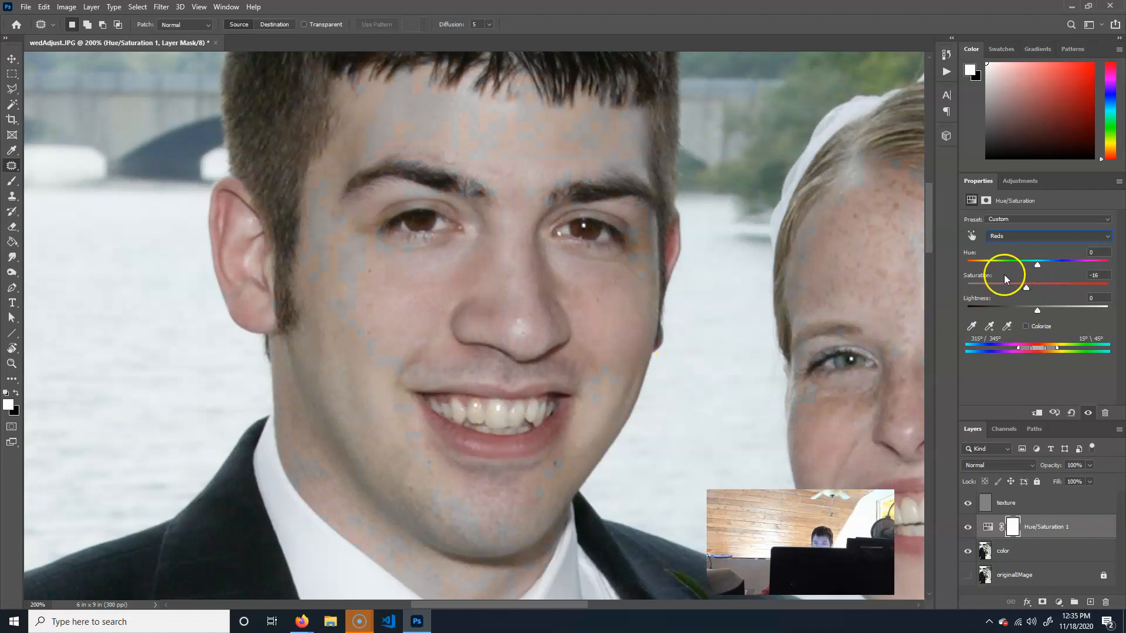
left_click_drag(1024, 286, 1107, 287)
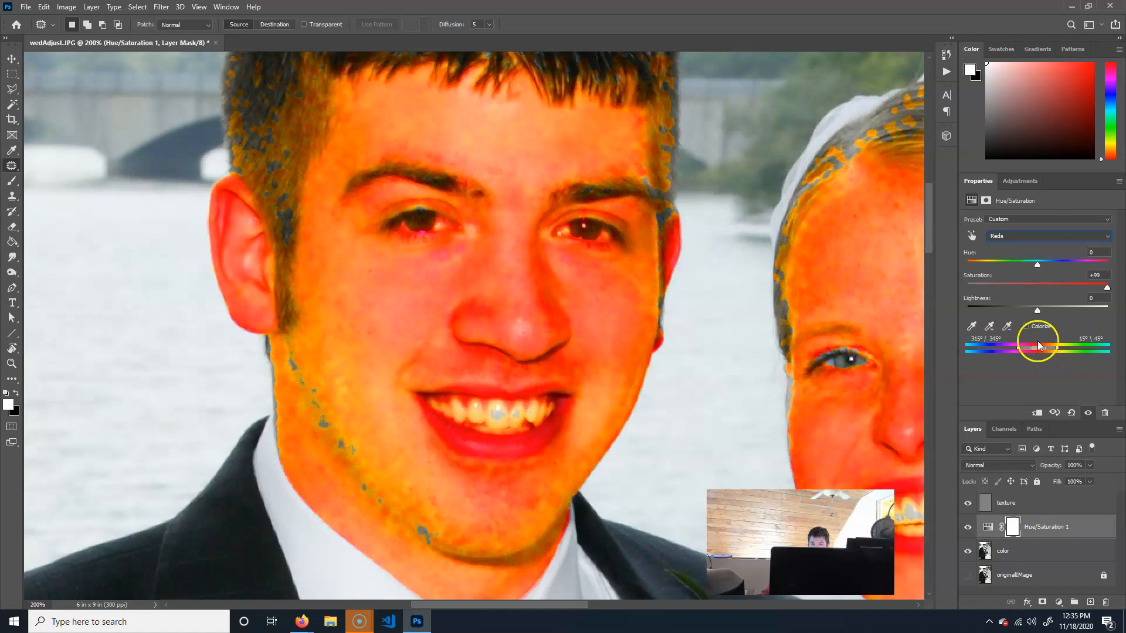
mouse_move(1039, 351)
left_mouse_down()
mouse_move(1016, 350)
mouse_move(1030, 350)
left_mouse_up()
left_click(1045, 348)
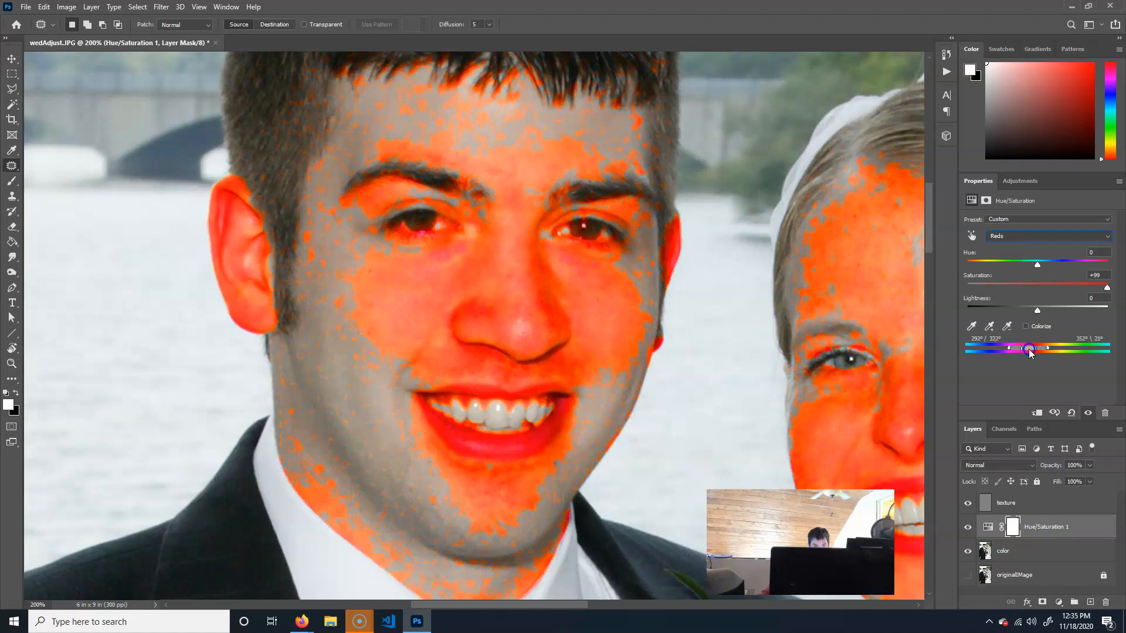
left_click_drag(1030, 350, 1025, 350)
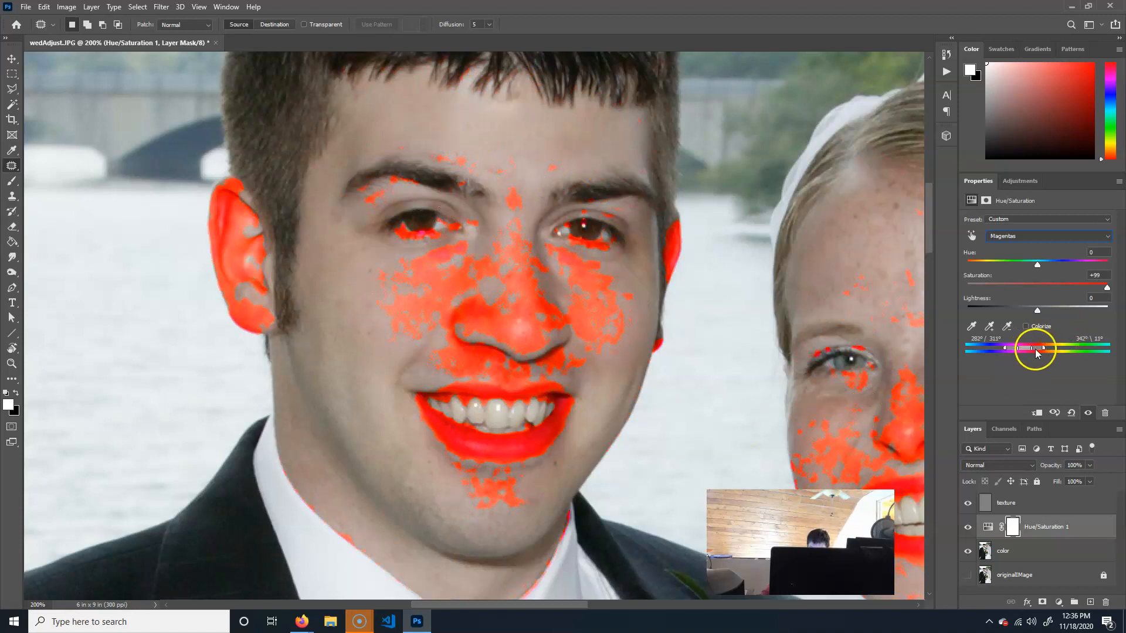
left_click_drag(1043, 350, 1042, 350)
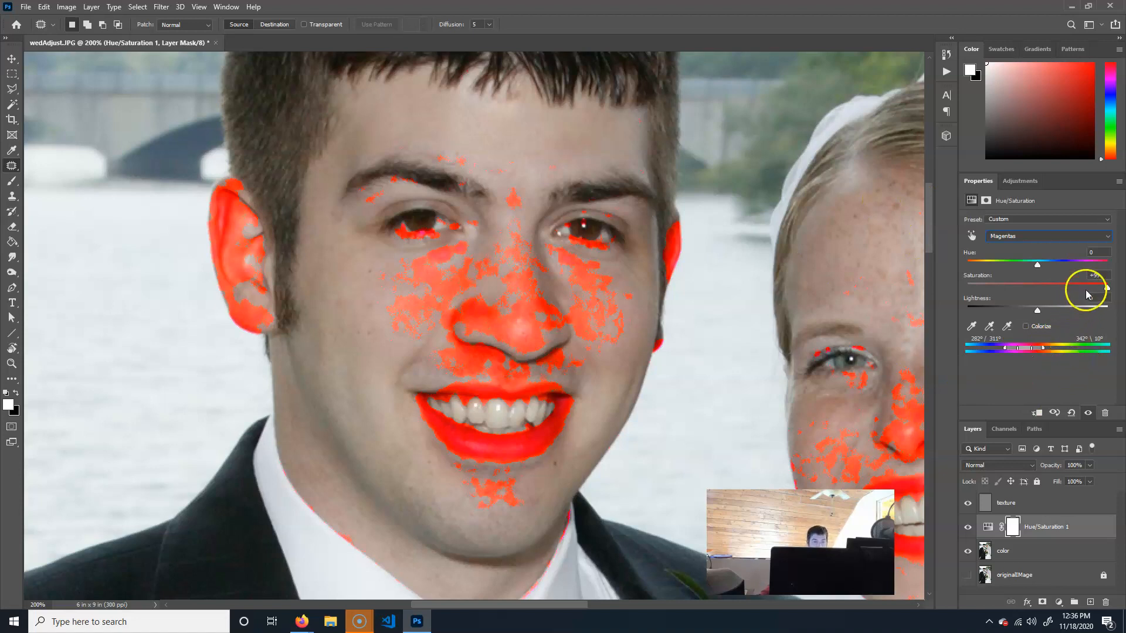
Step: Lower the isolated range's saturation to slightly below -19, comparing the photo with and without the adjustment
left_click_drag(1105, 288, 1077, 289)
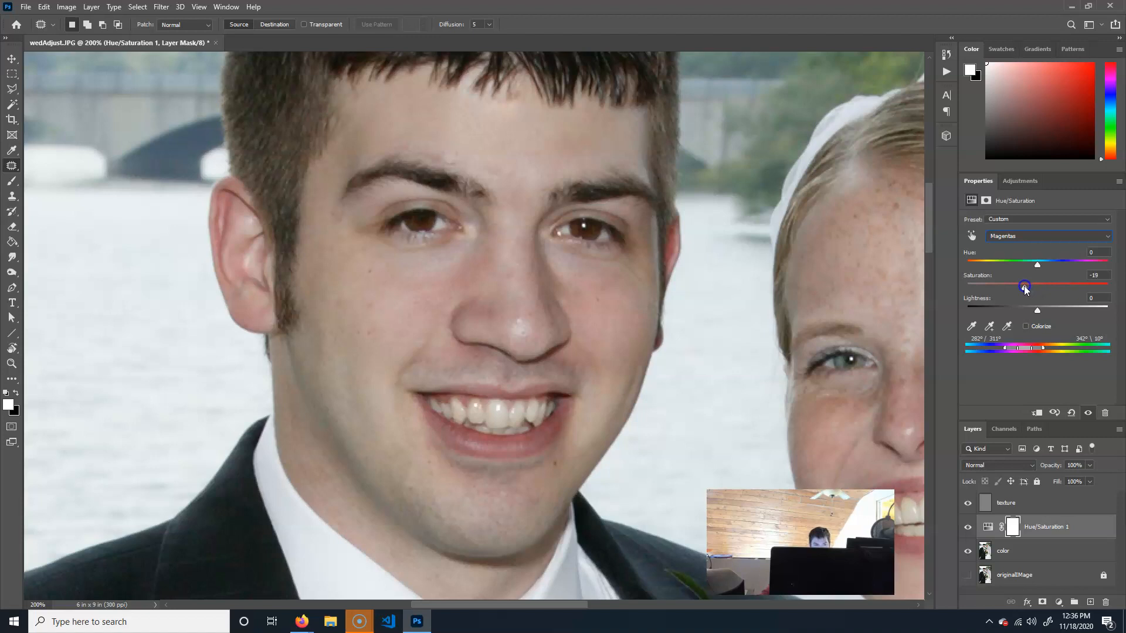
left_click(968, 528)
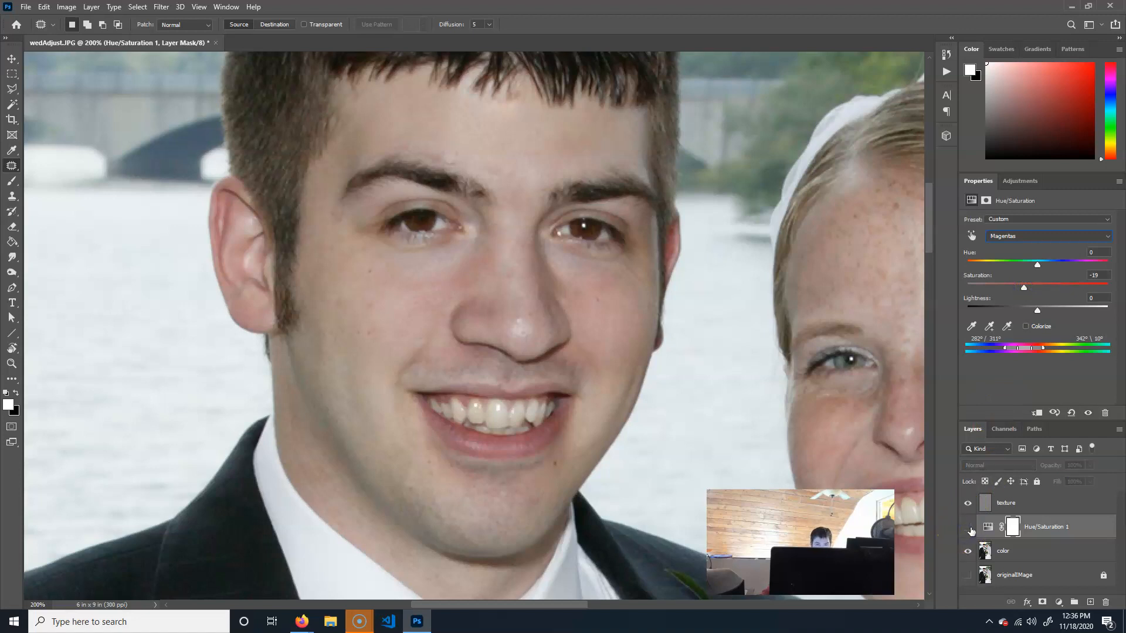
left_click(968, 528)
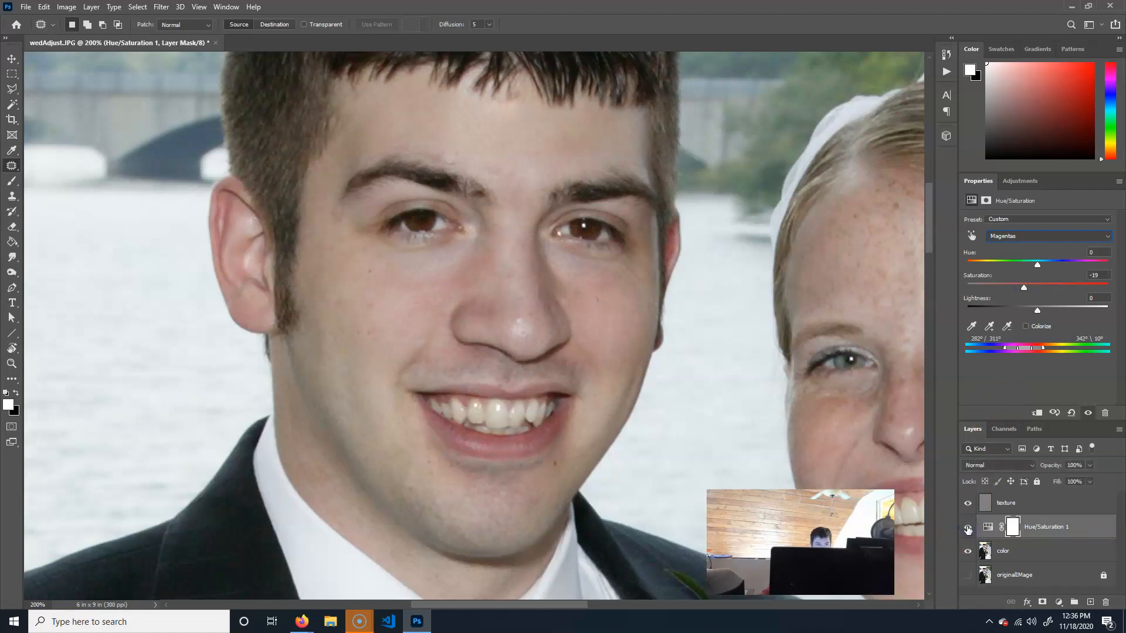
left_click_drag(1024, 288, 1021, 287)
Step: Paint black on the Hue/Saturation mask over the groom's lips, raising the brush opacity from 30% to 84%
left_click(1014, 526)
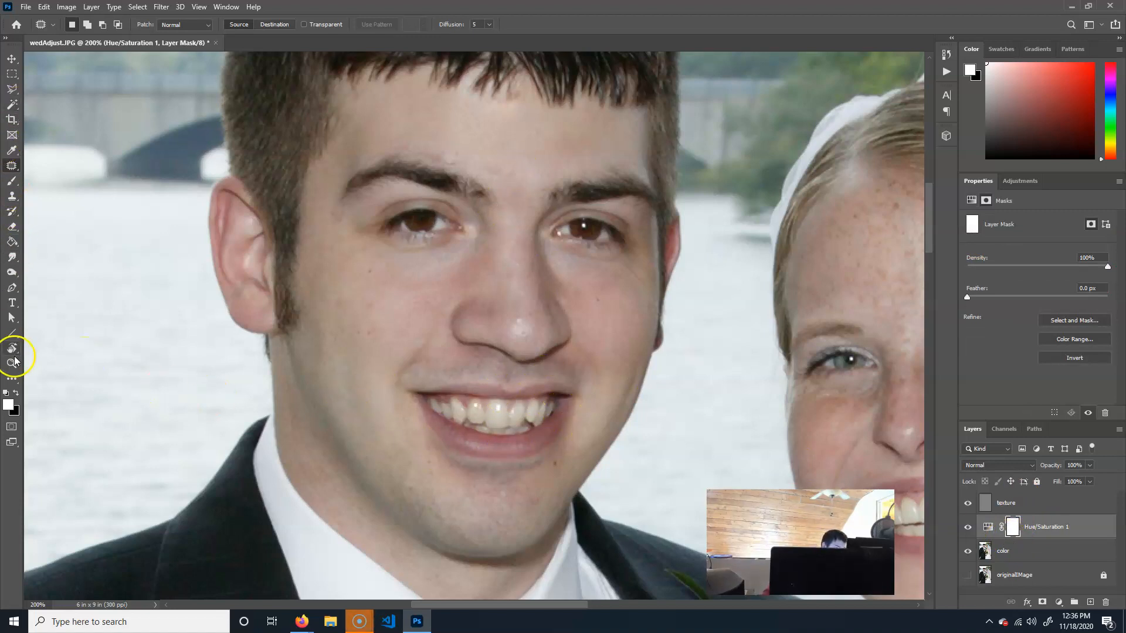
left_click(12, 181)
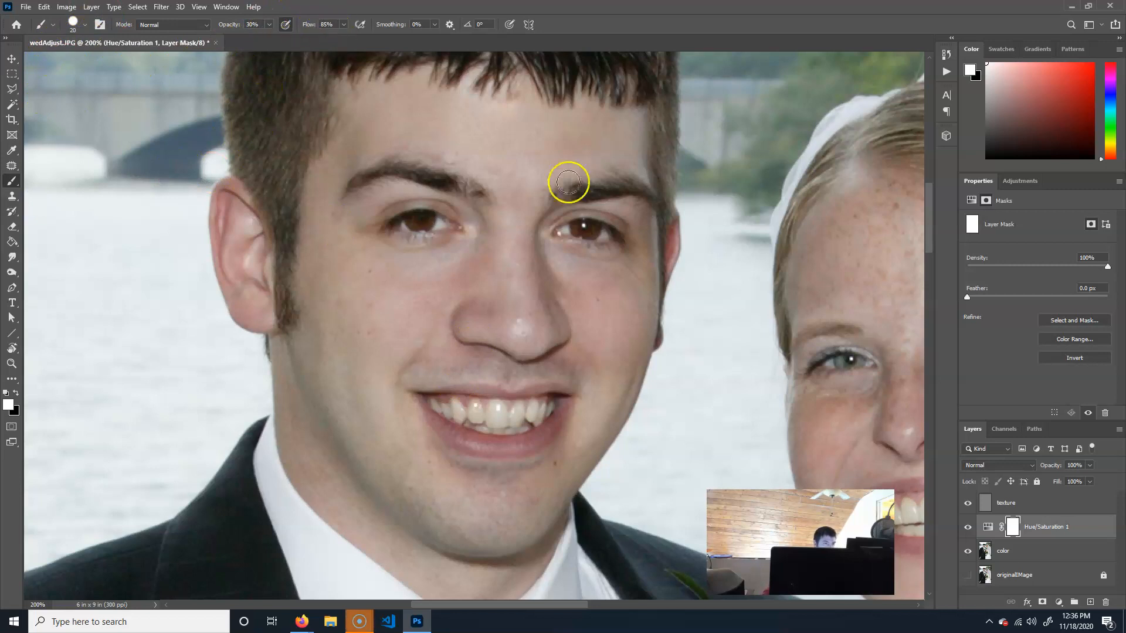
left_click(994, 150)
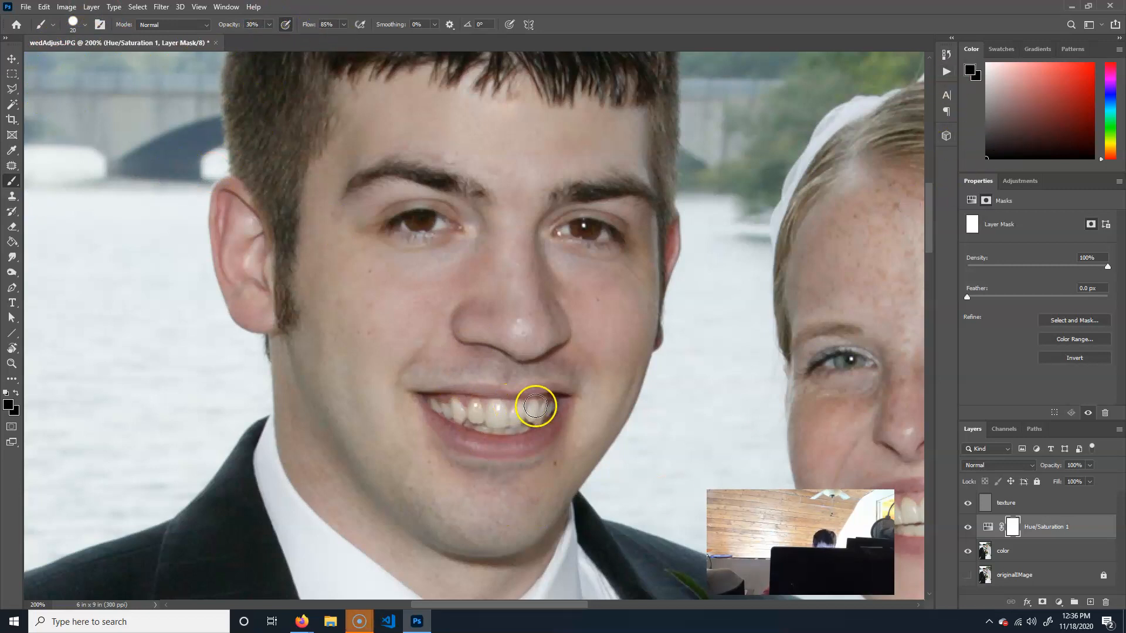
mouse_move(561, 389)
left_mouse_down()
mouse_move(401, 397)
mouse_move(576, 388)
mouse_move(542, 392)
left_mouse_up()
left_click(270, 24)
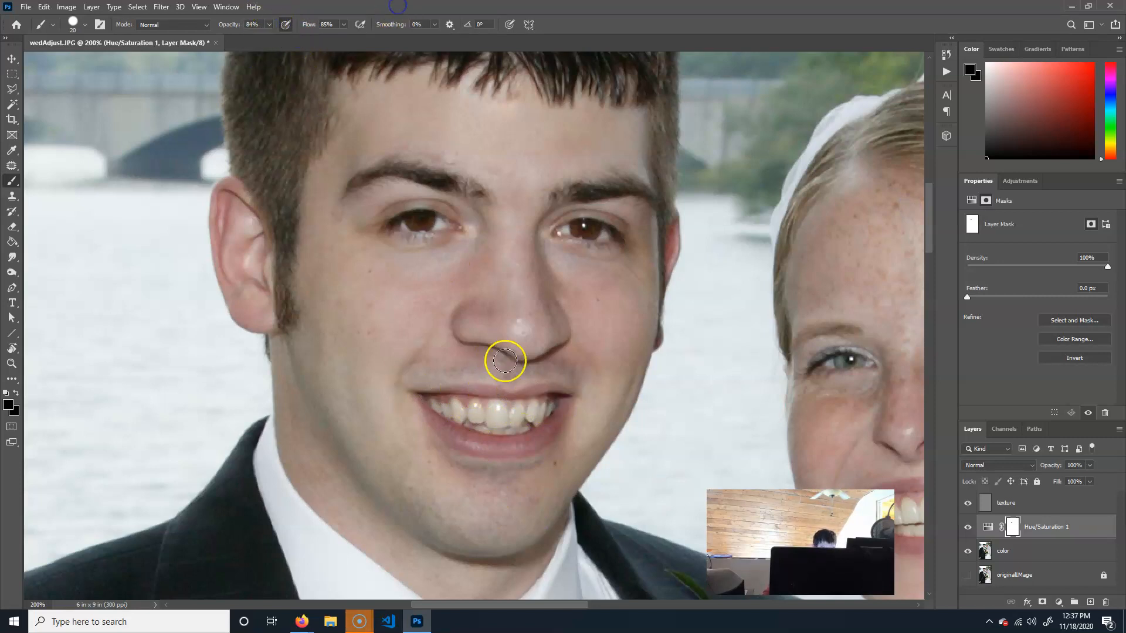
left_click(469, 389)
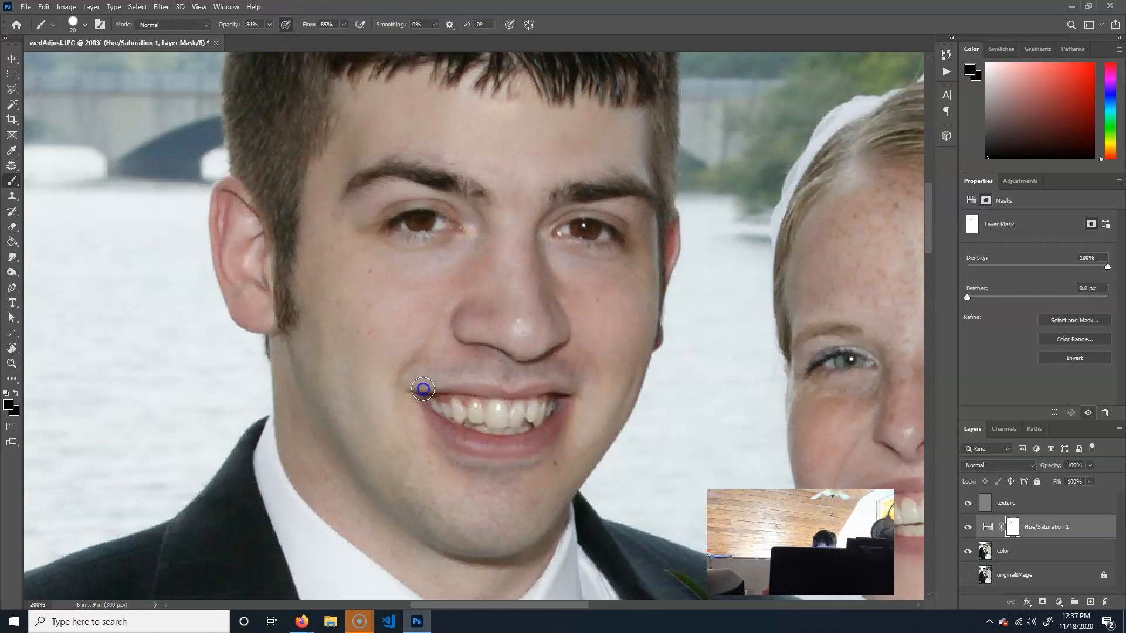
mouse_move(525, 391)
left_mouse_down()
mouse_move(407, 394)
mouse_move(538, 445)
mouse_move(454, 446)
left_mouse_up()
mouse_move(554, 434)
left_mouse_down()
mouse_move(482, 458)
mouse_move(432, 440)
left_mouse_up()
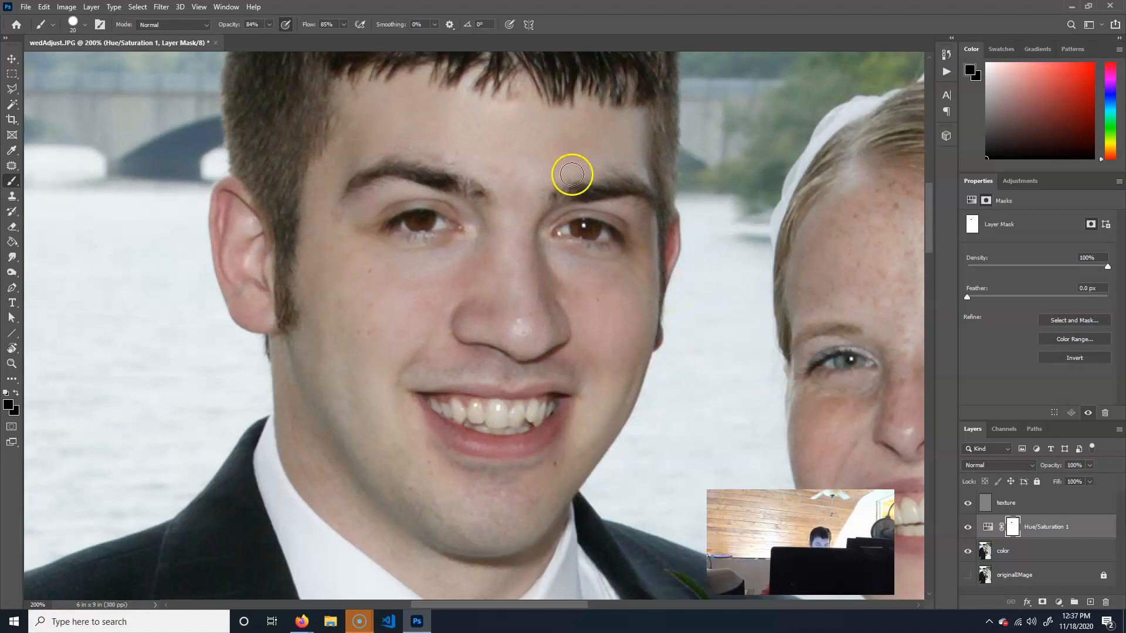
Step: Heal the small blemishes on the groom's chin, nose and cheeks on the texture layer with the Spot Healing Brush
key("ctrl+minus")
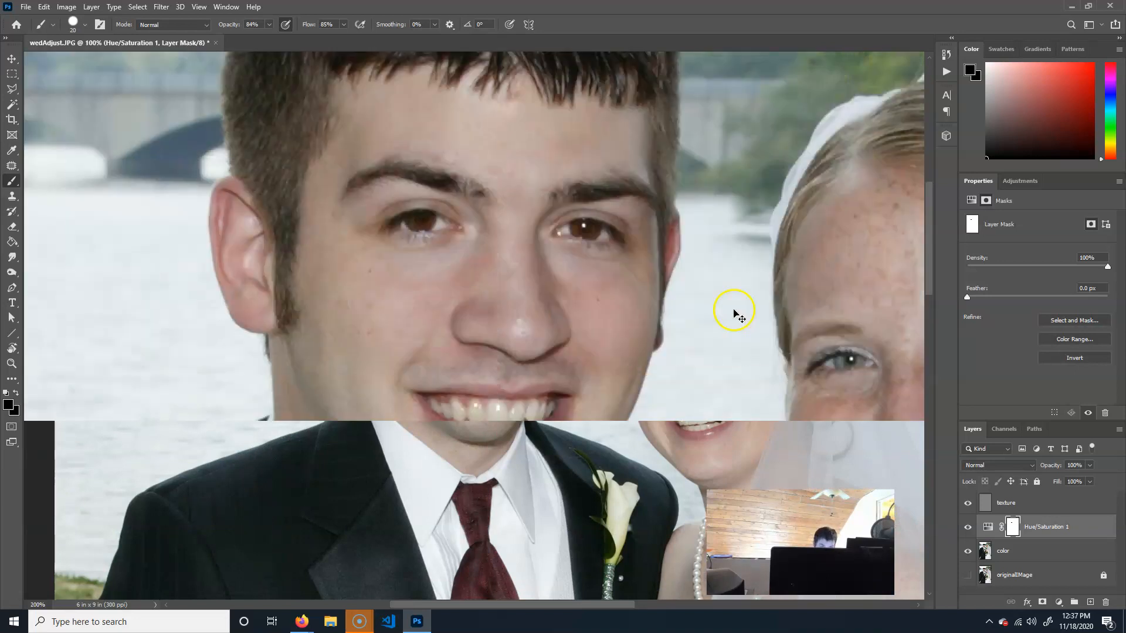
key("ctrl+plus")
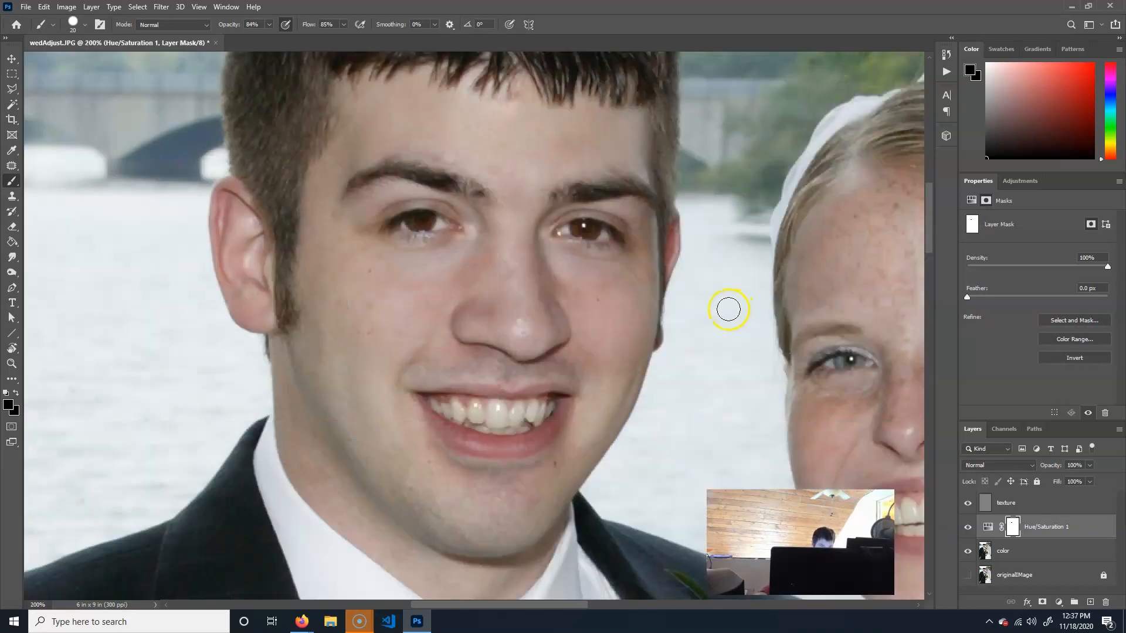
left_click(1040, 554)
left_click(1031, 505)
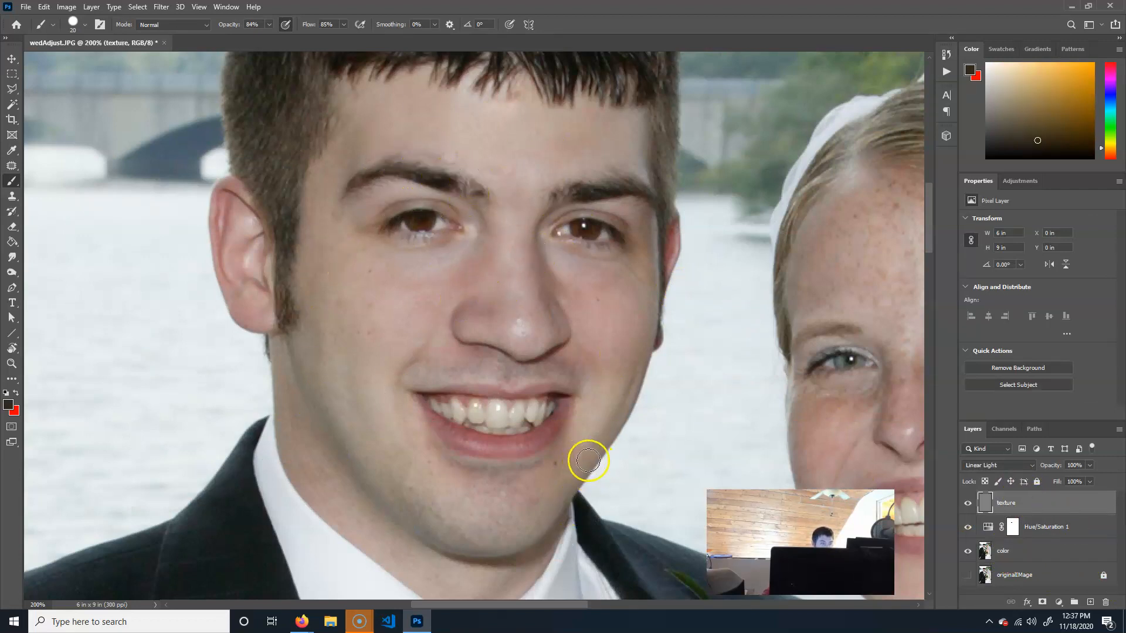
right_click(7, 166)
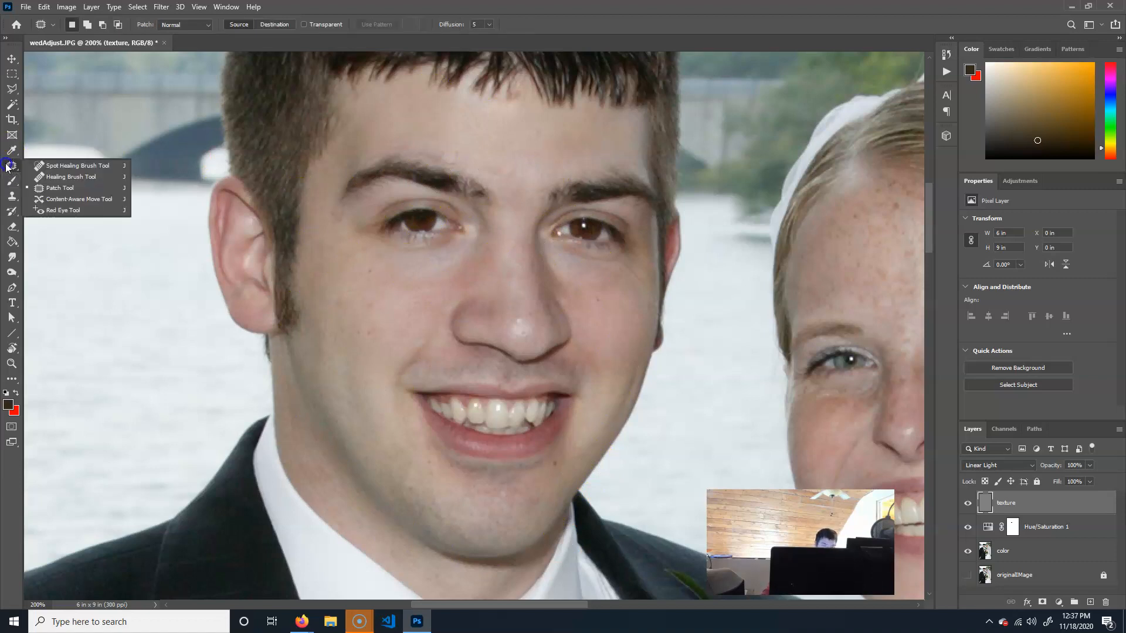
left_click(83, 160)
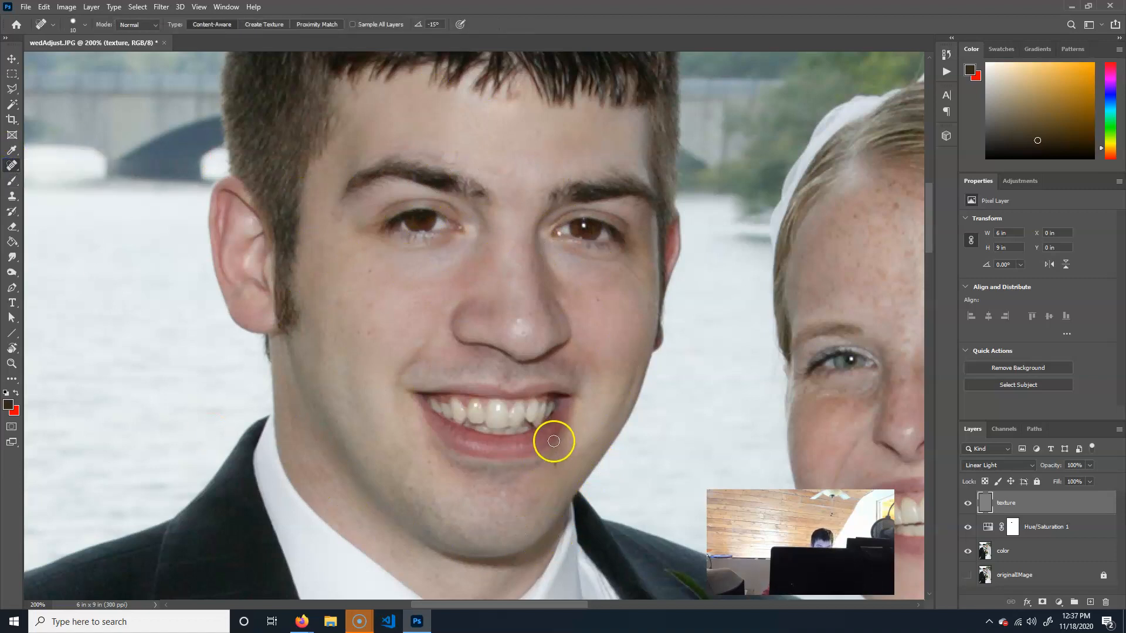
left_click(555, 462)
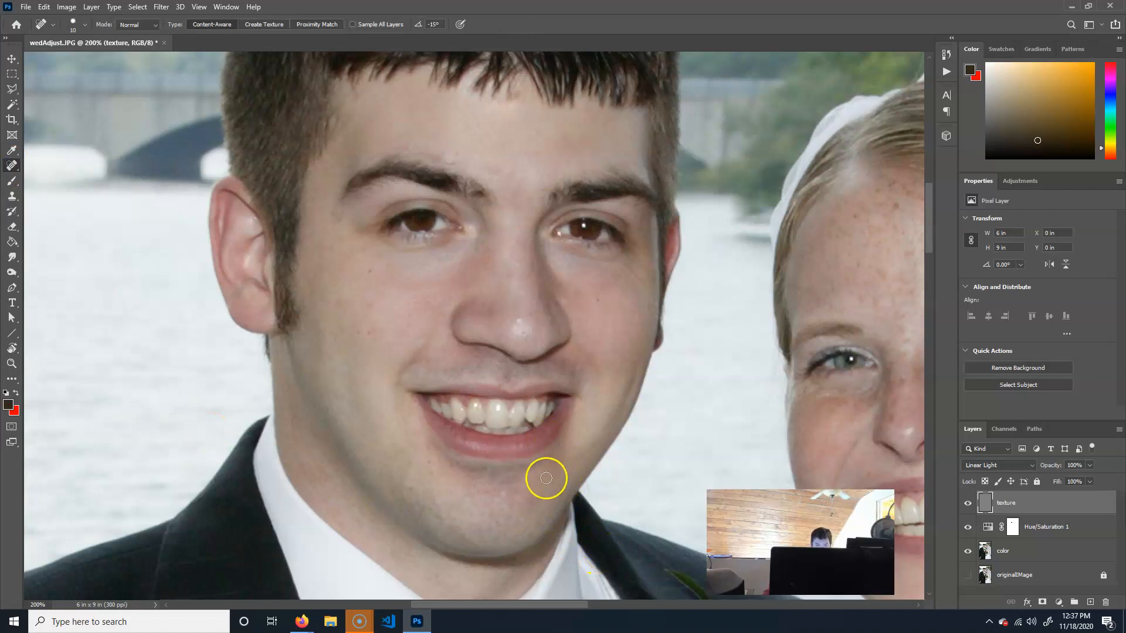
left_click_drag(516, 319, 518, 319)
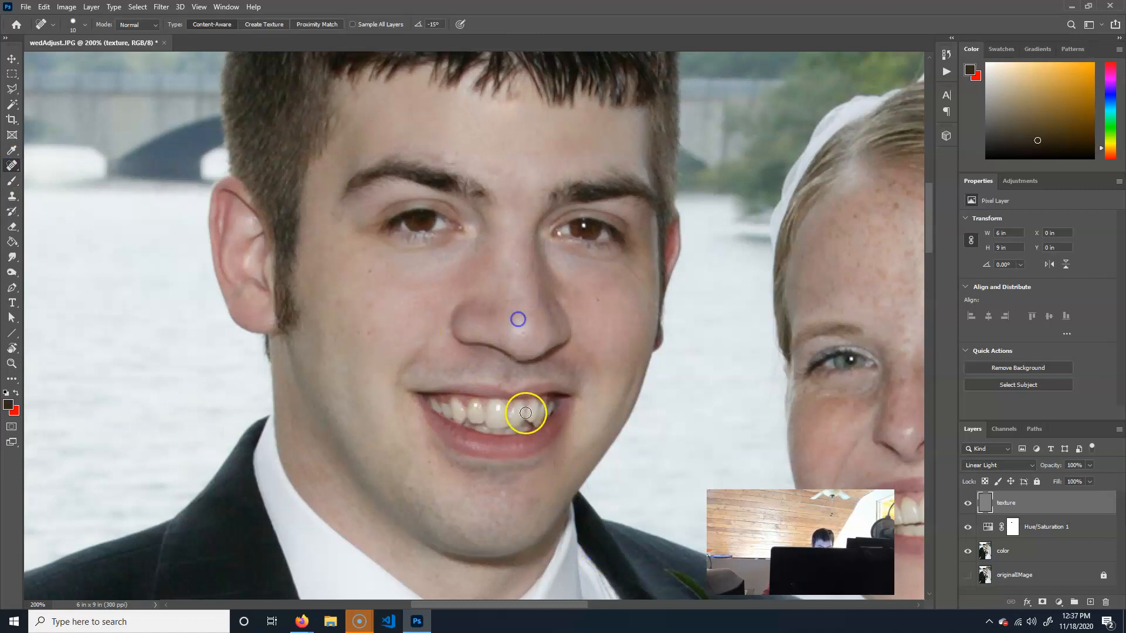
left_click(529, 312)
left_click(596, 297)
left_click(364, 270)
left_click(368, 328)
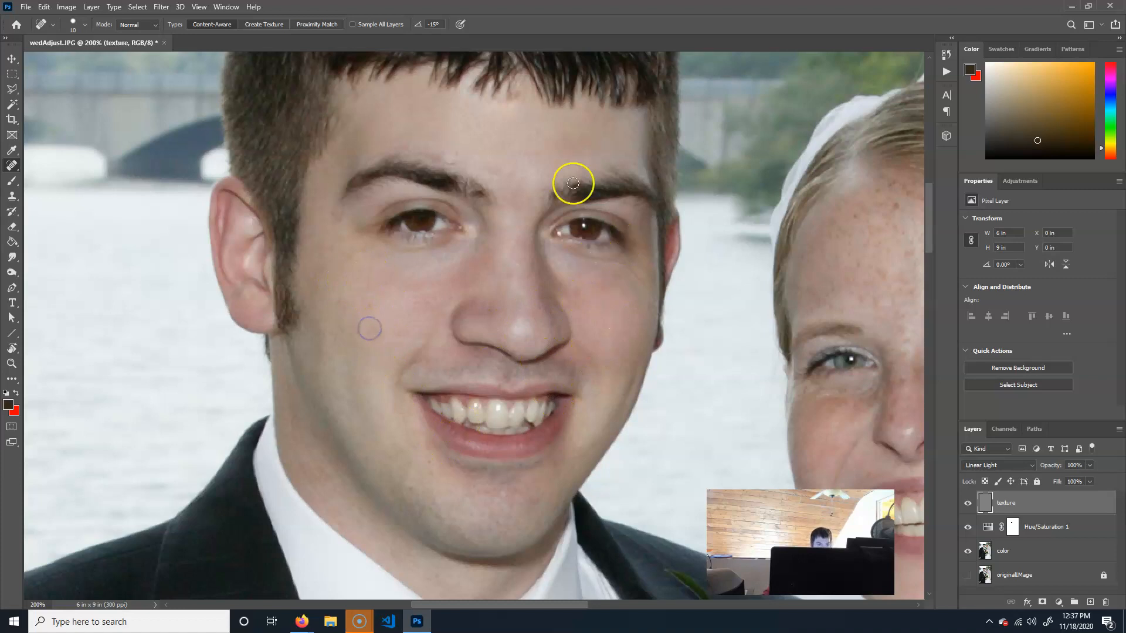
Step: Spot-heal the groom's forehead, the lines under his right eye, and the marks beside it toward the temple
left_click(437, 145)
left_click_drag(446, 241, 393, 250)
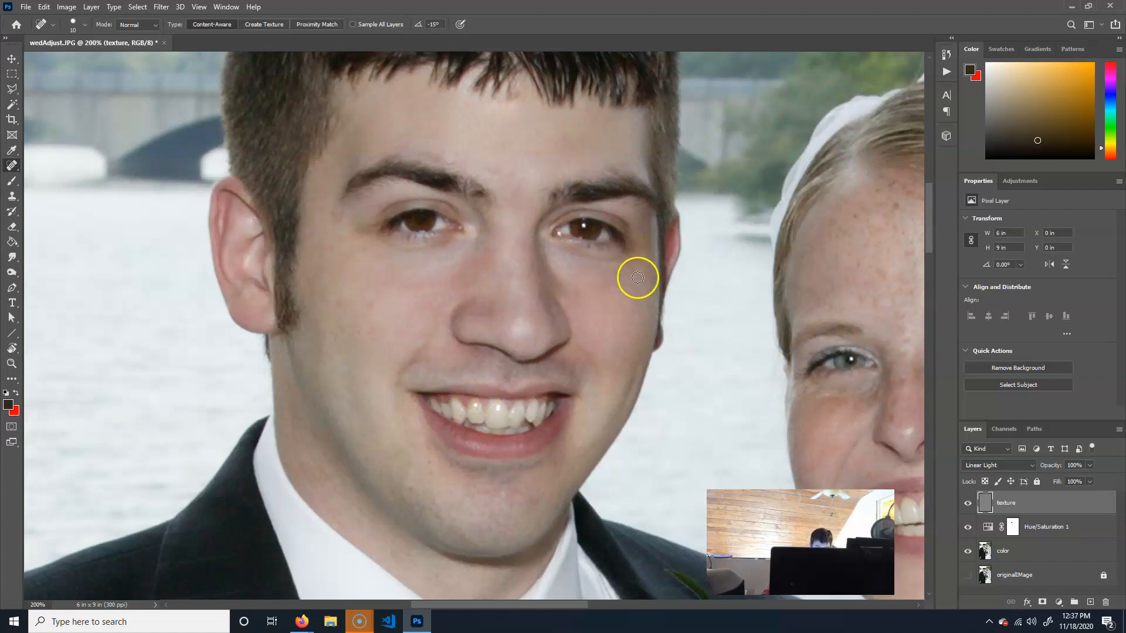
left_click(537, 125)
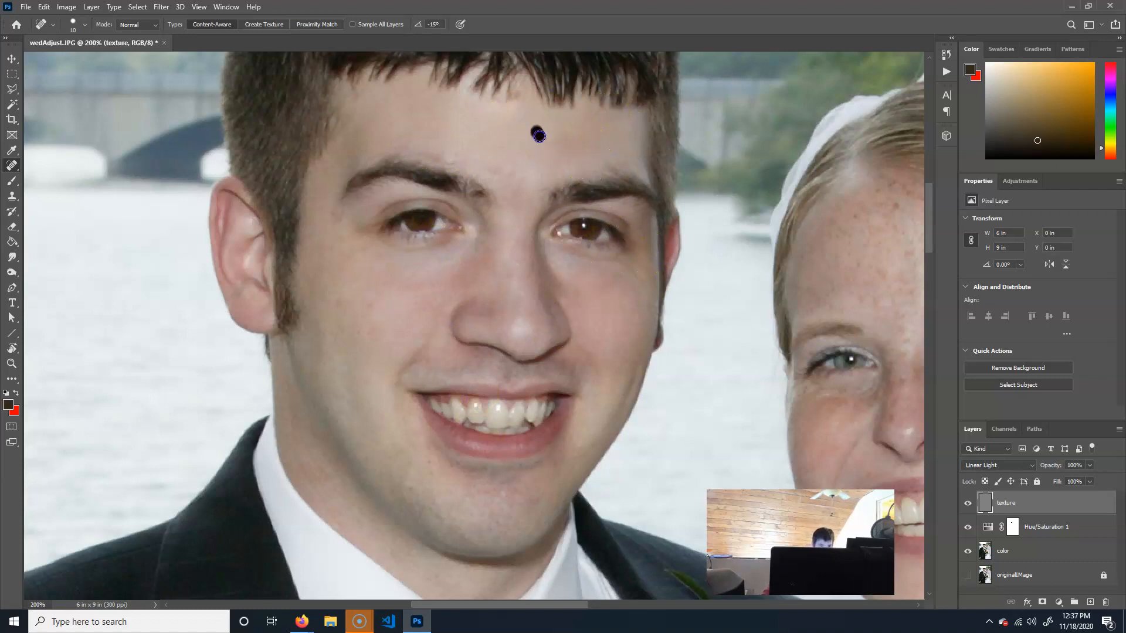
left_click(453, 150)
left_click(499, 166)
left_click(364, 251)
left_click(361, 246)
left_click(329, 249)
left_click(317, 248)
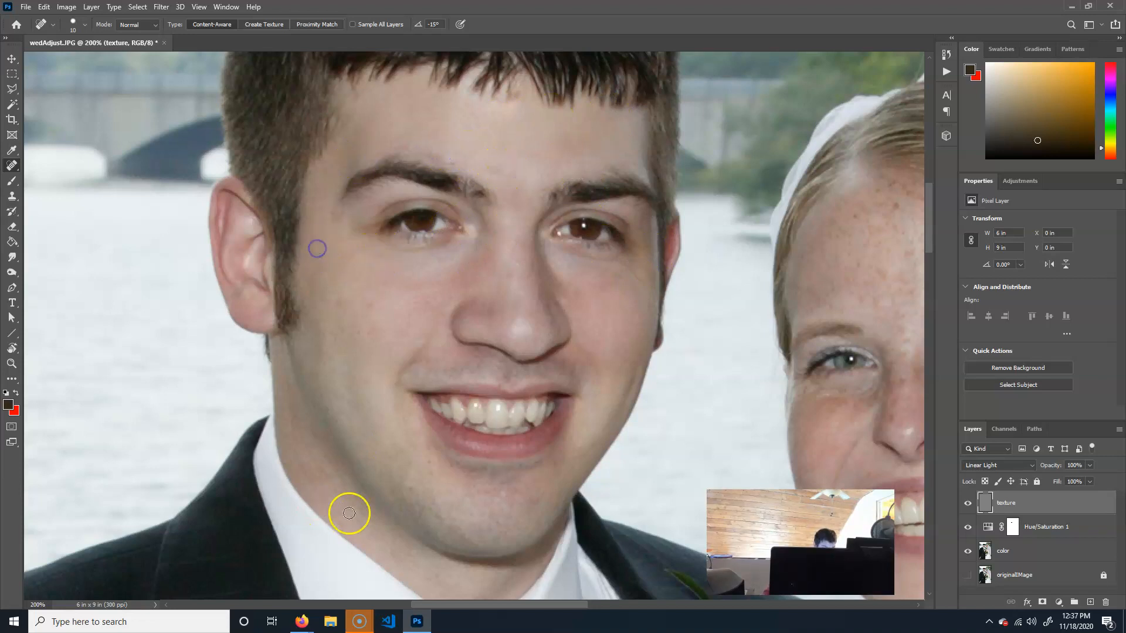
Step: Spot-heal remaining texture marks on the groom's neck, outer eye corner, right cheek and nose
left_click_drag(314, 461, 332, 477)
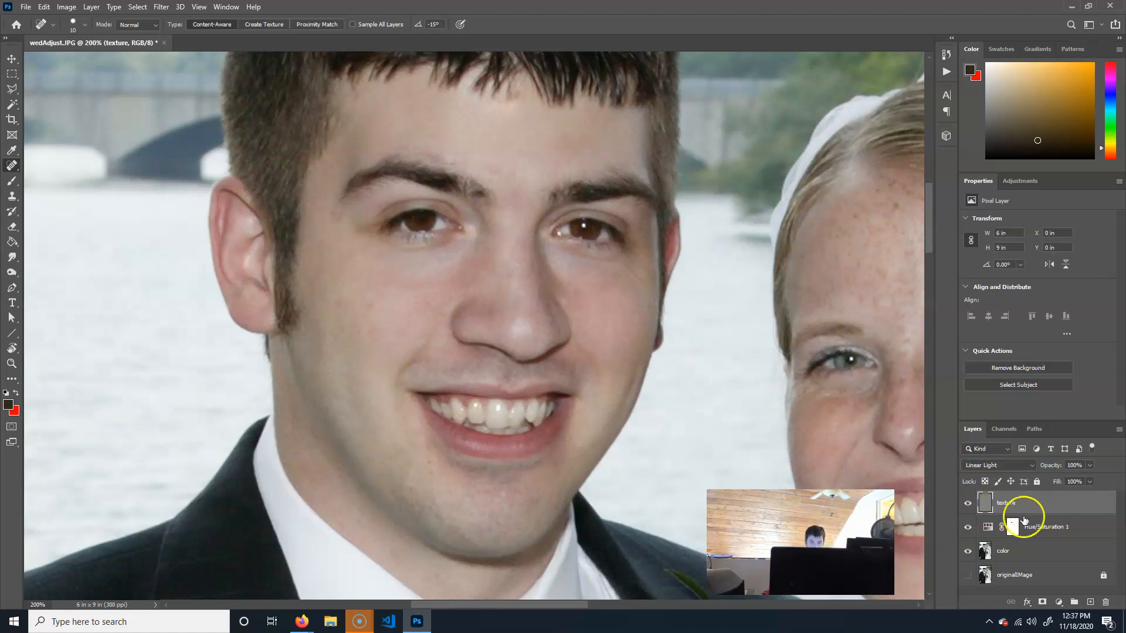
left_click_drag(324, 218, 333, 218)
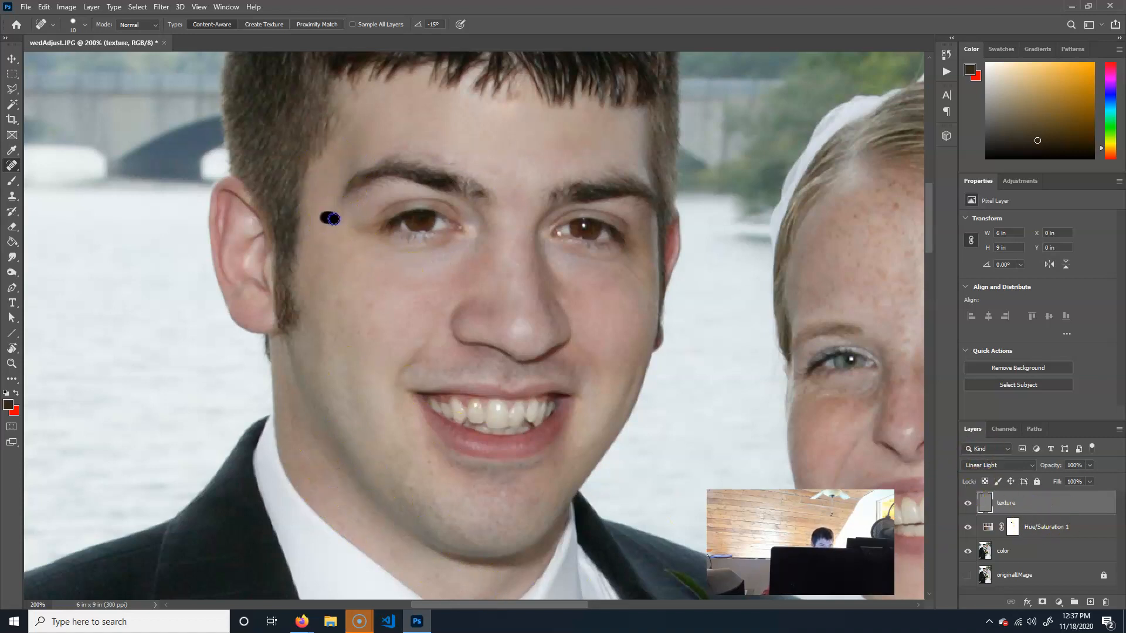
left_click(340, 218)
left_click(370, 304)
left_click(335, 304)
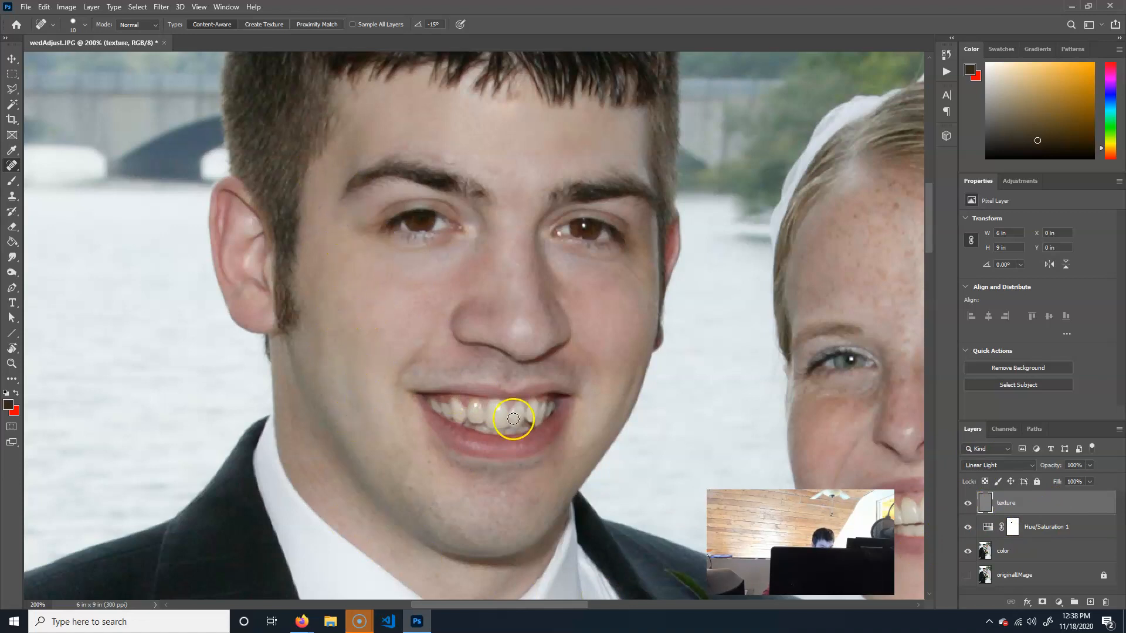
left_click(489, 310)
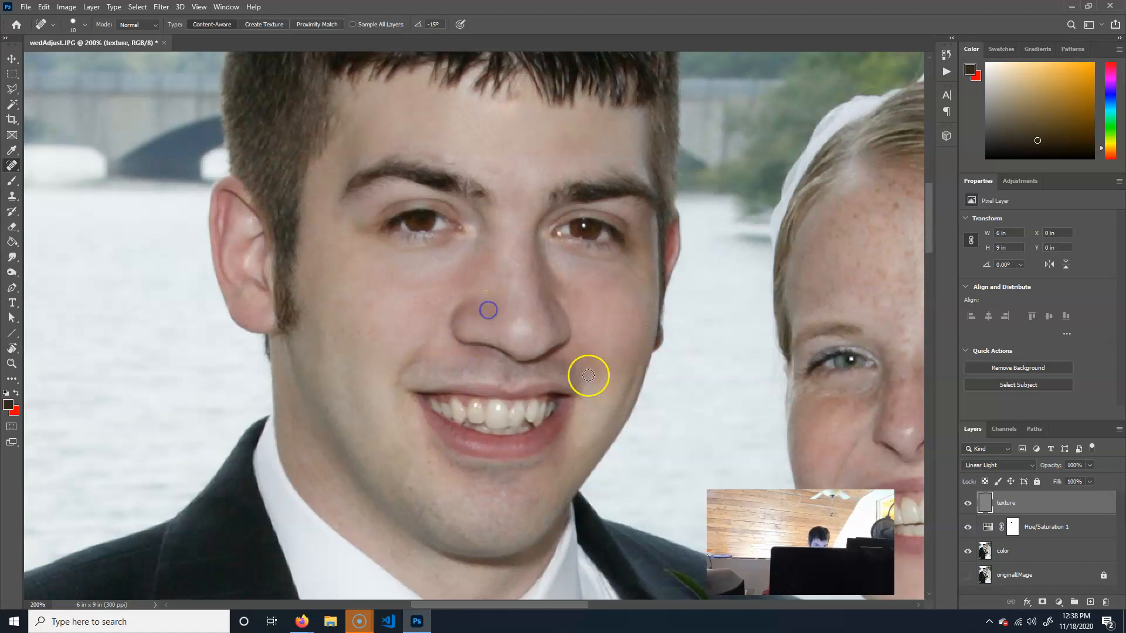
left_click(549, 325)
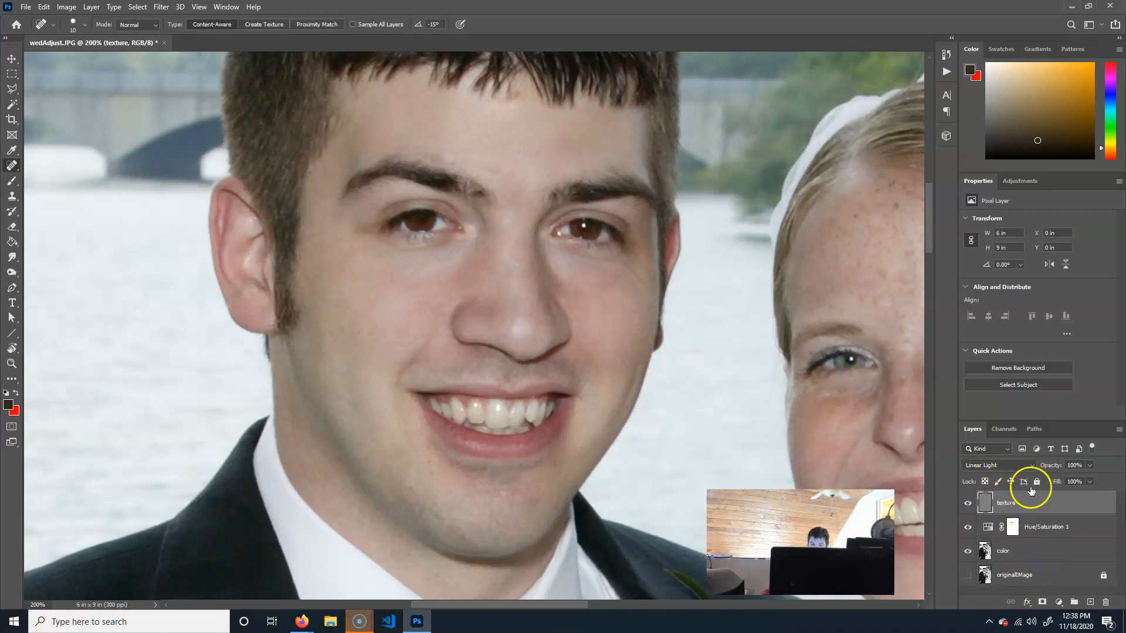
Step: Merge the texture, Hue/Saturation 1 and color layers into one layer above the original image
left_click(1017, 557, "shift")
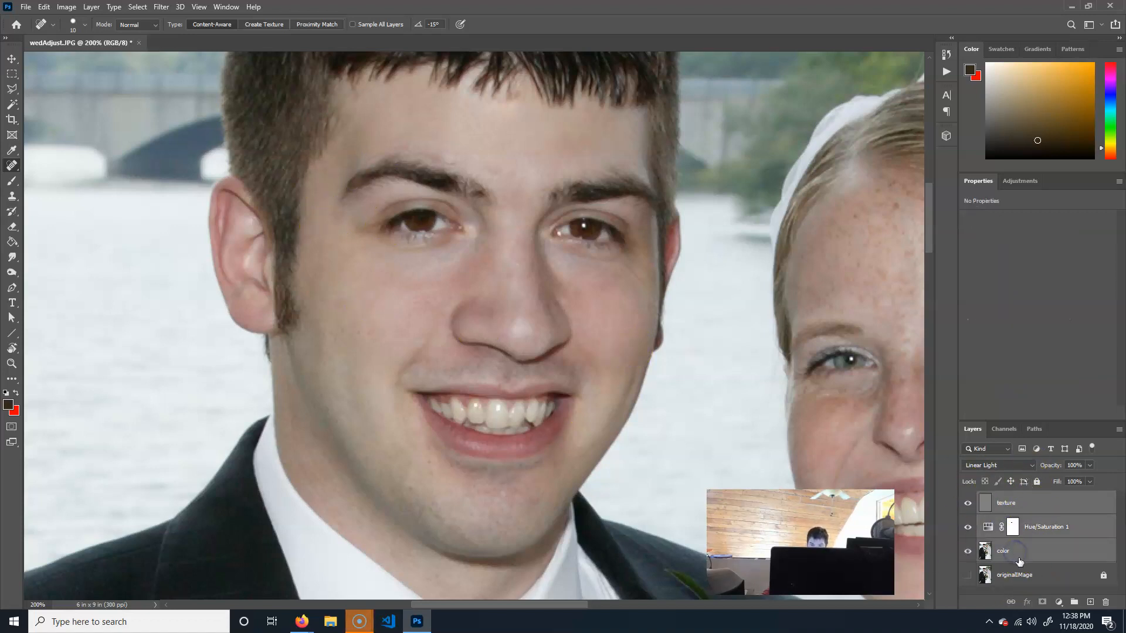
right_click(1025, 505)
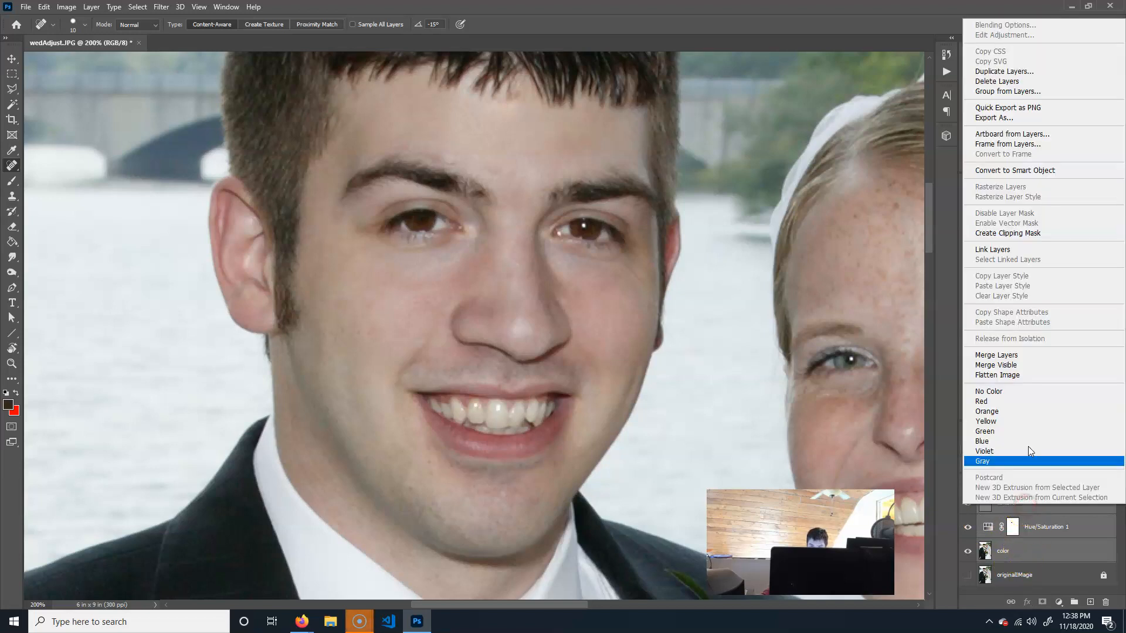
left_click(1023, 355)
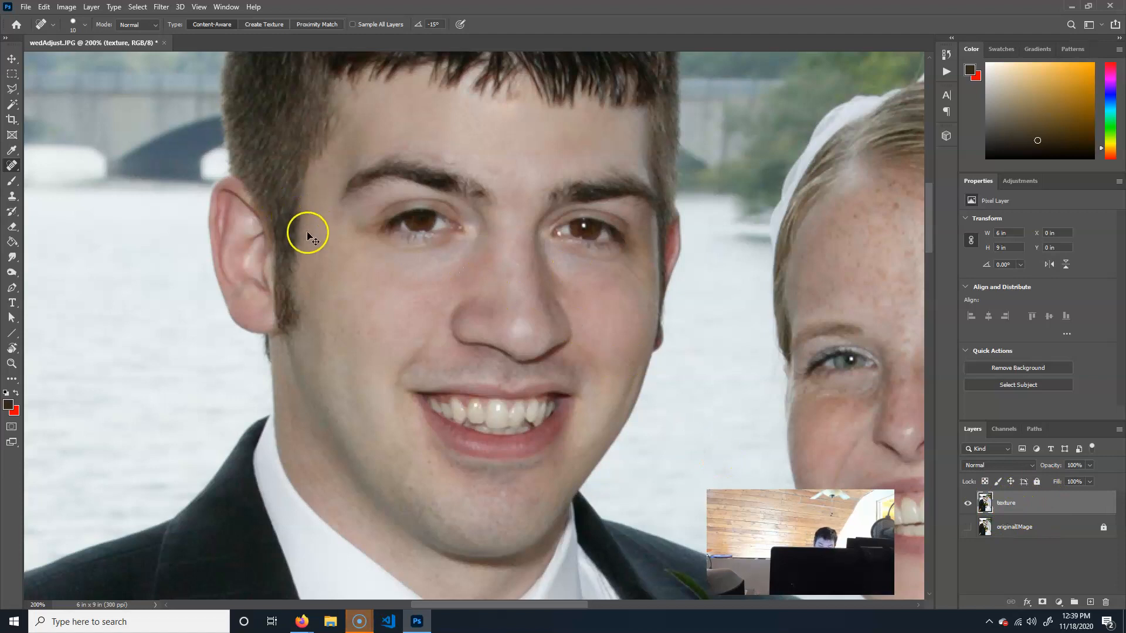
Step: Switch to the Patch tool for close-up retouching around the groom's eyes on the merged layer
key("ctrl+plus")
left_click_drag(433, 254, 498, 298)
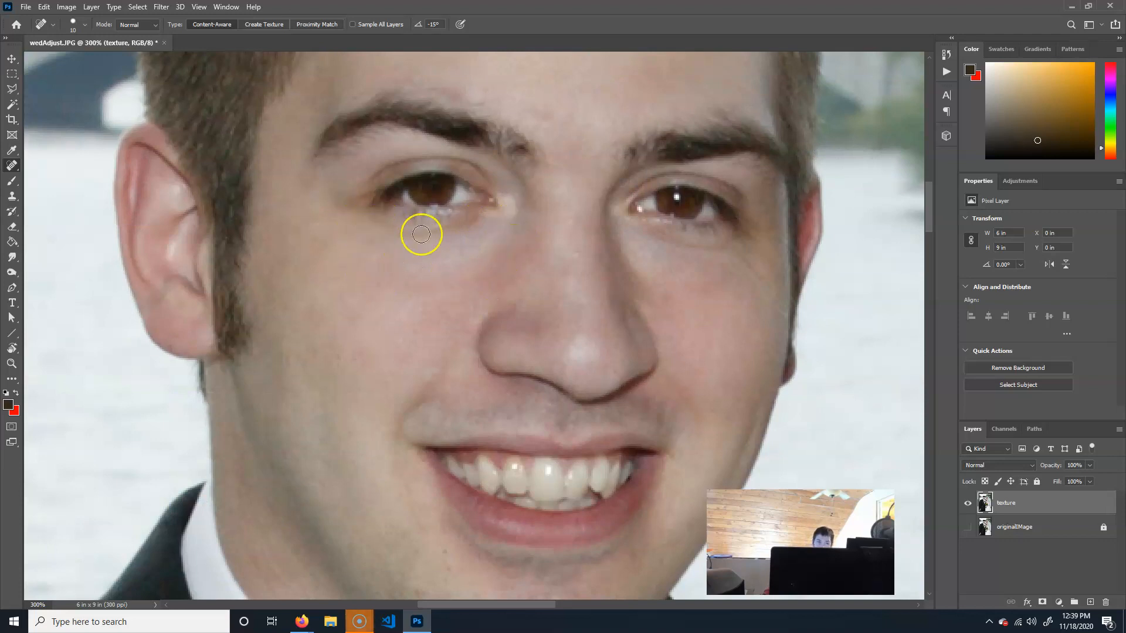
left_click(510, 223)
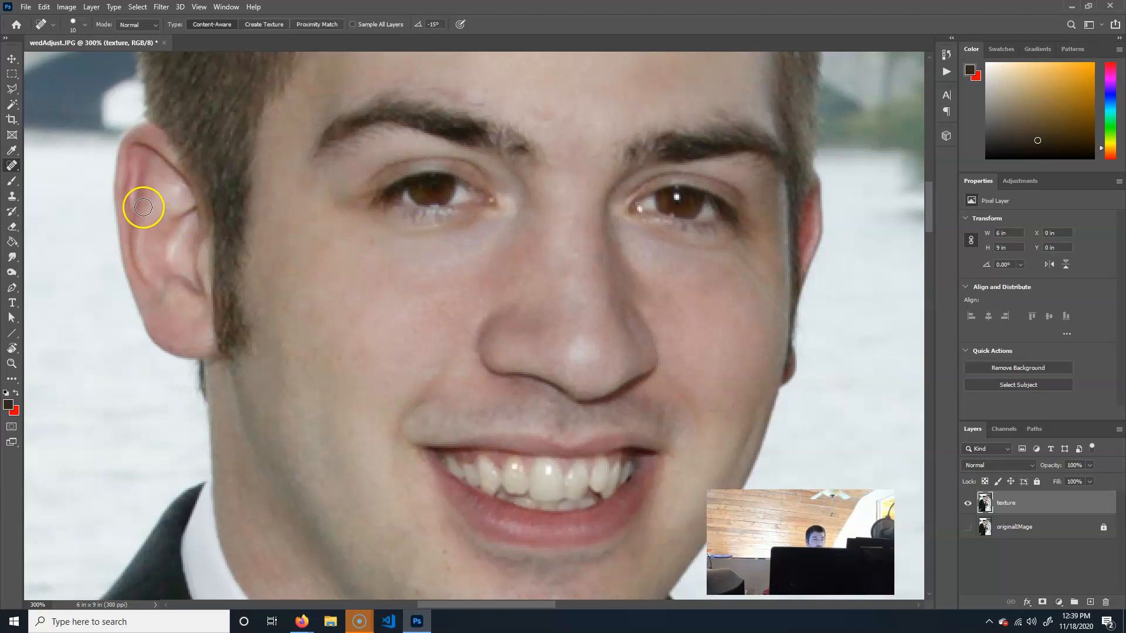
right_click(11, 166)
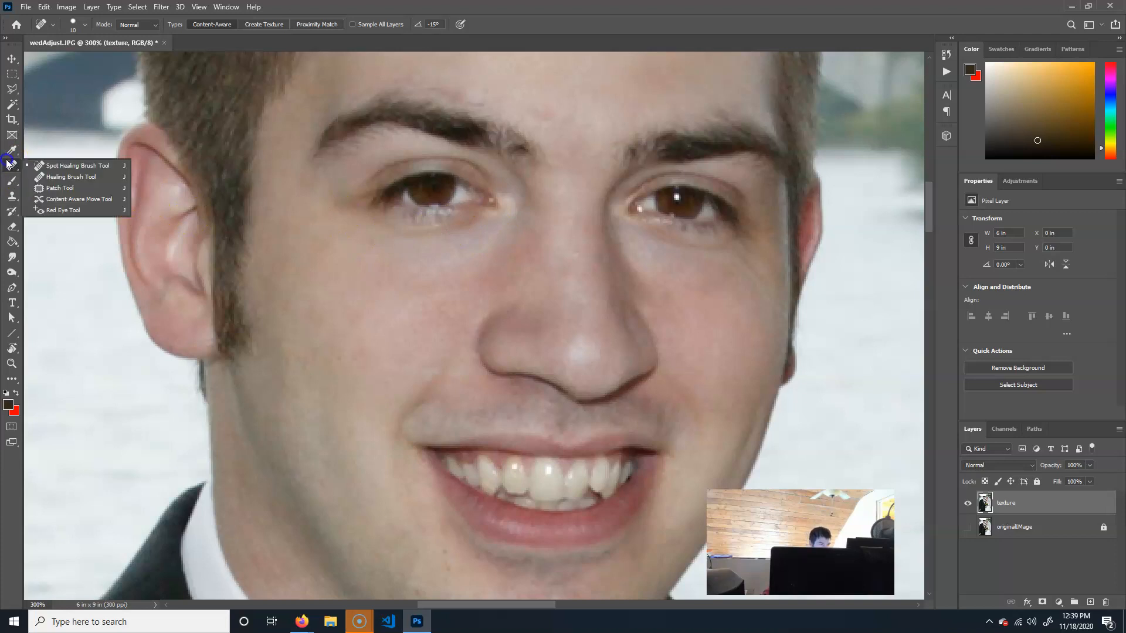
left_click(48, 190)
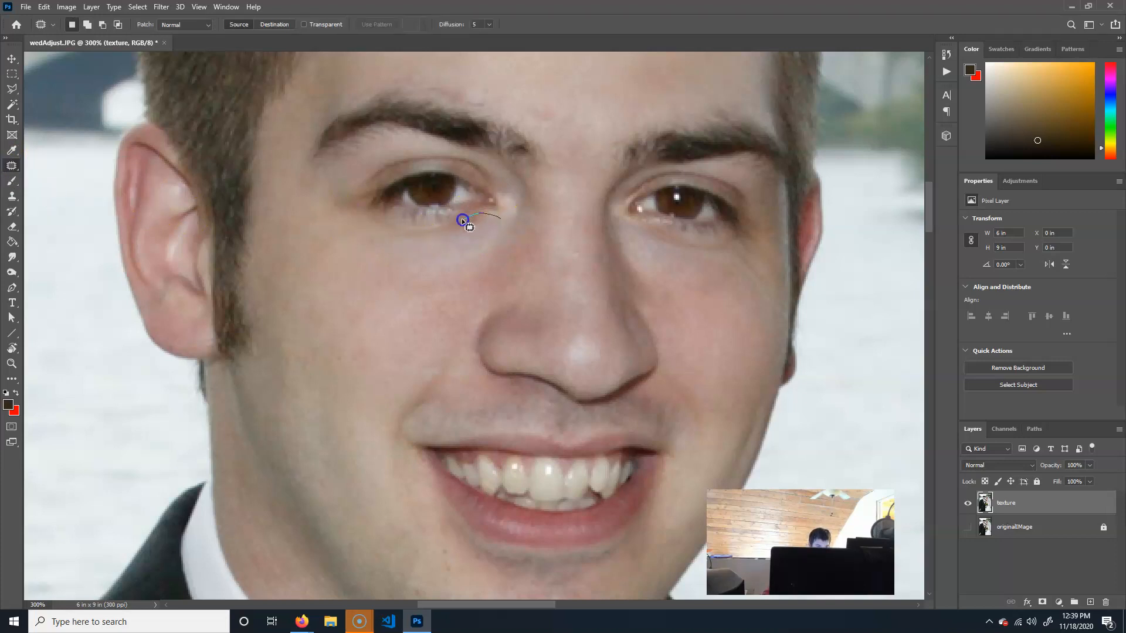
Step: Try to patch a wide area under the groom's right eye with cheek skin, and undo the patch
mouse_move(354, 227)
left_mouse_down()
mouse_move(360, 258)
mouse_move(440, 267)
mouse_move(499, 217)
left_mouse_up()
left_click_drag(436, 274, 435, 284)
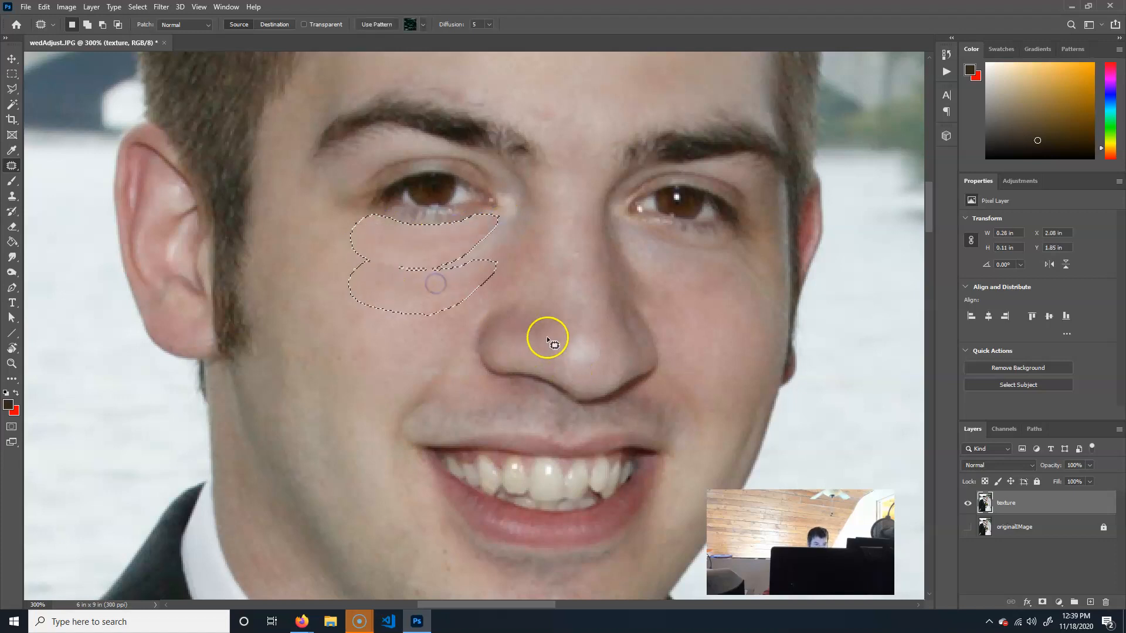
left_click(563, 262)
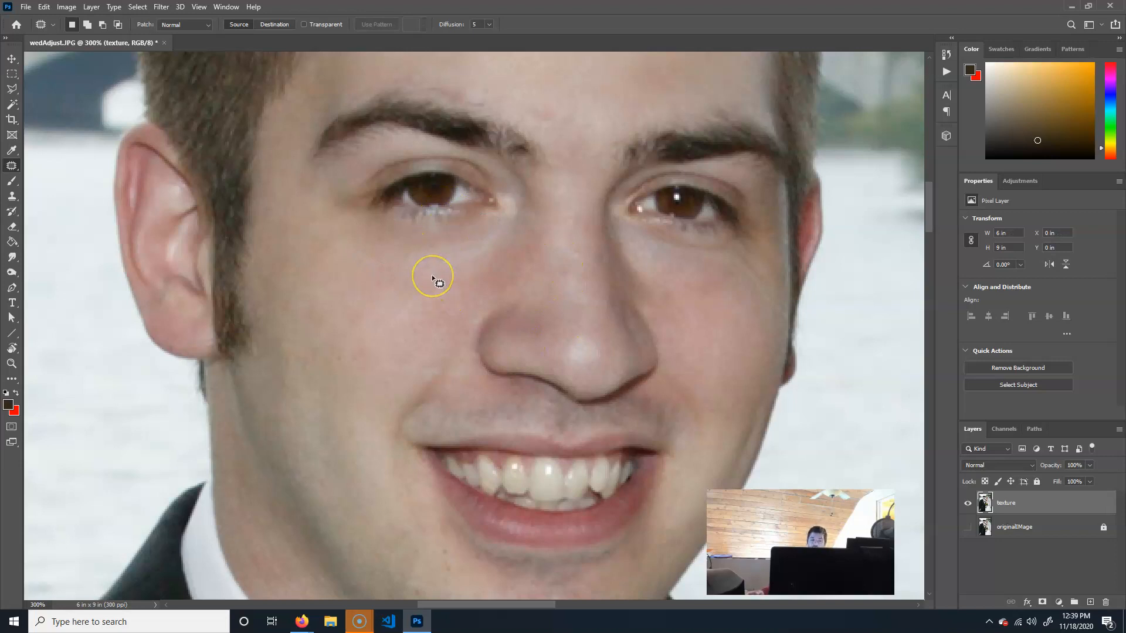
key("ctrl+z")
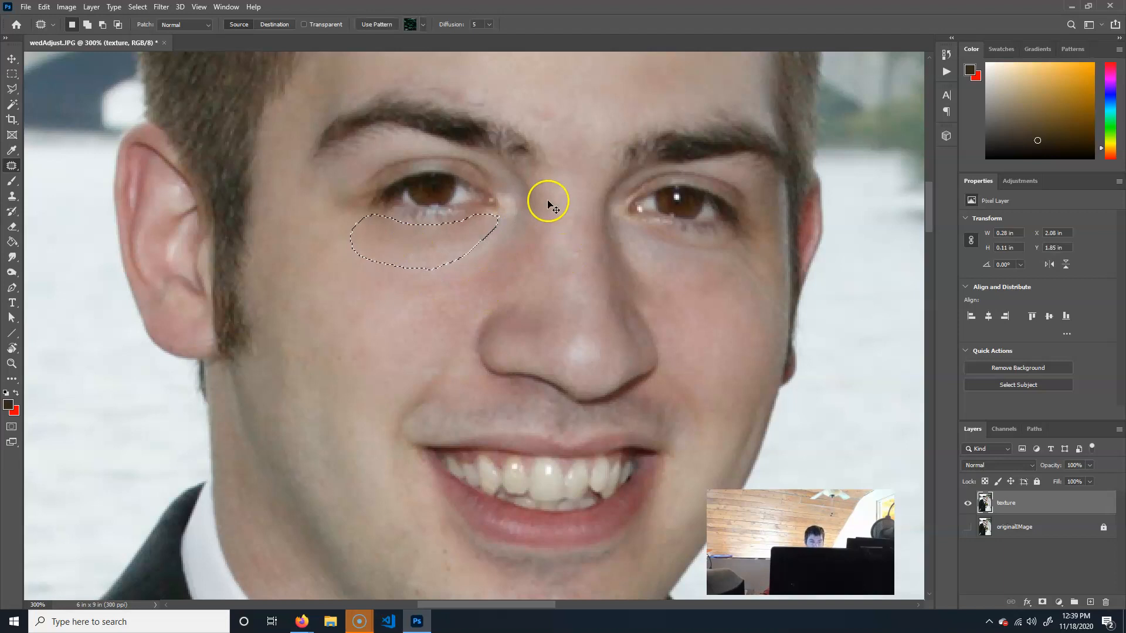
left_click(507, 210)
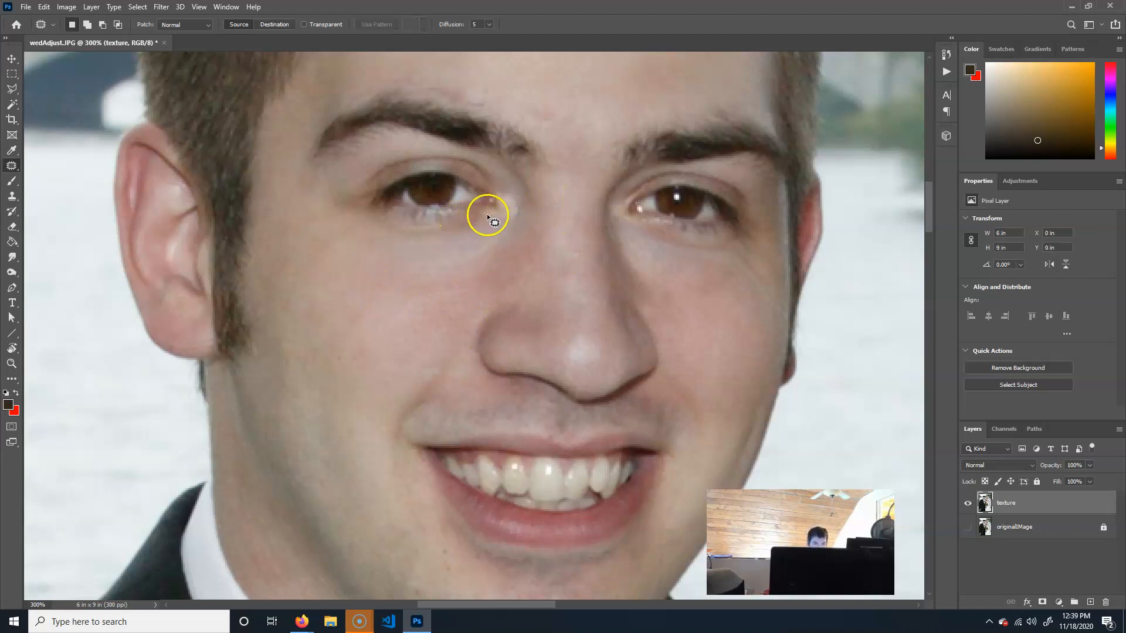
Step: Patch a narrower area under the groom's right eye with clean cheek skin and hide the selection outline
mouse_move(420, 224)
left_mouse_down()
mouse_move(357, 230)
mouse_move(372, 248)
mouse_move(444, 250)
mouse_move(500, 218)
mouse_move(427, 237)
mouse_move(434, 264)
left_mouse_up()
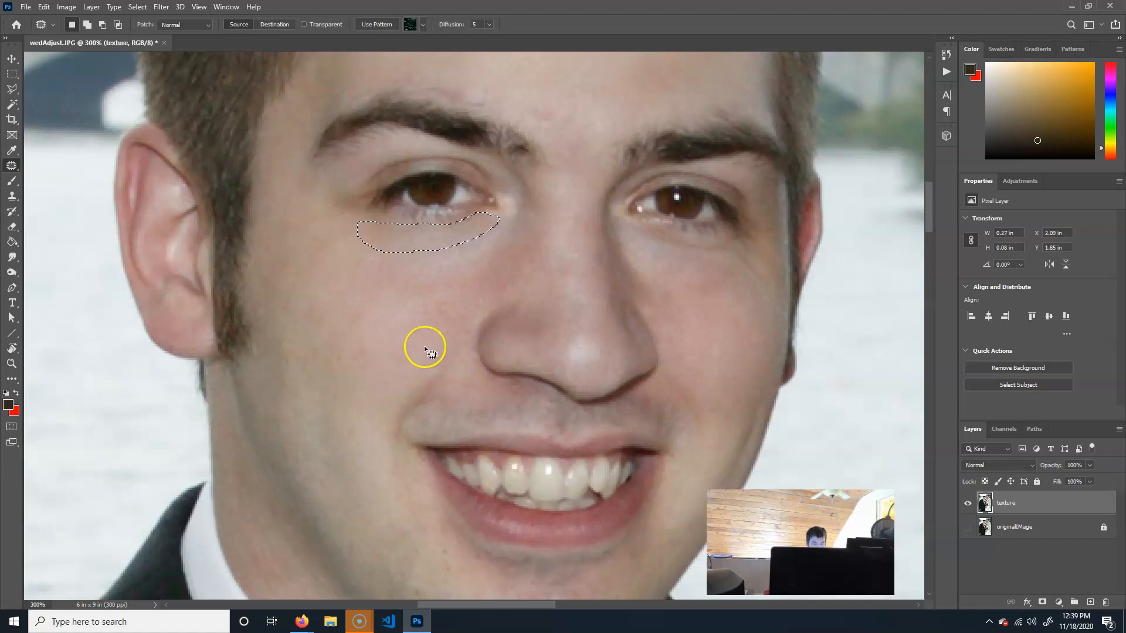
left_click(196, 6)
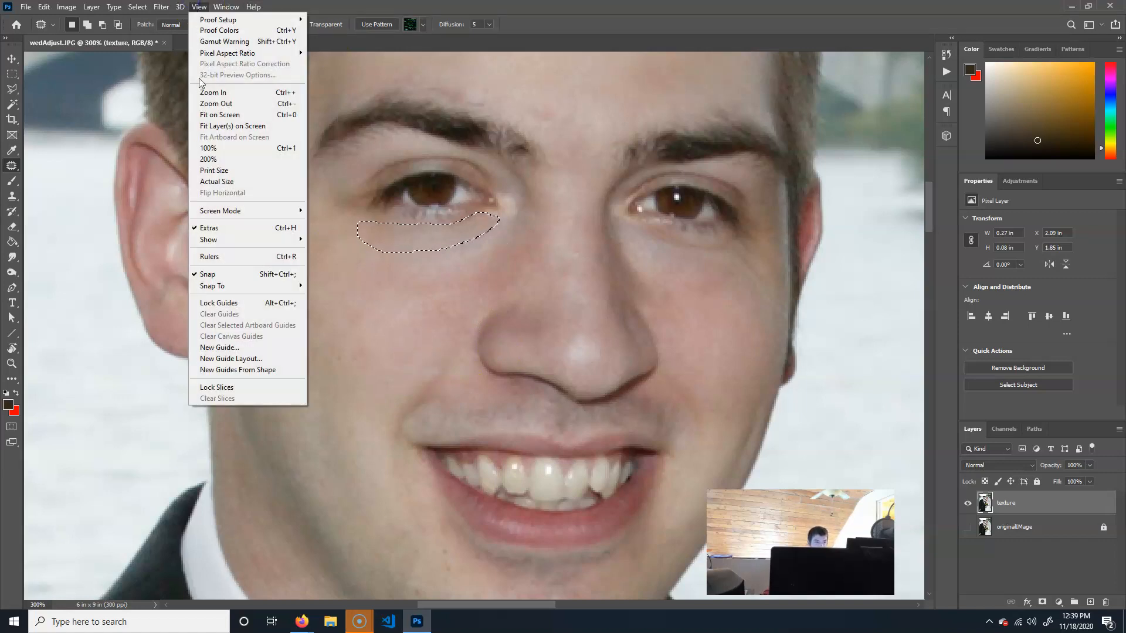
left_click(228, 229)
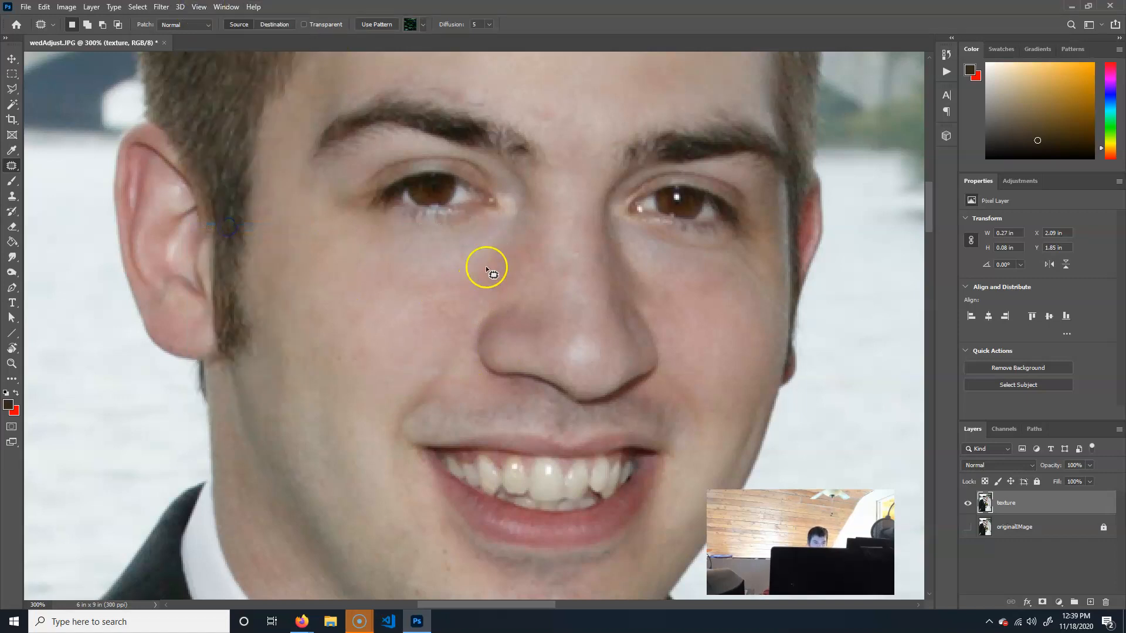
Step: Fade the patch under the groom's right eye to 46% opacity
left_click(44, 7)
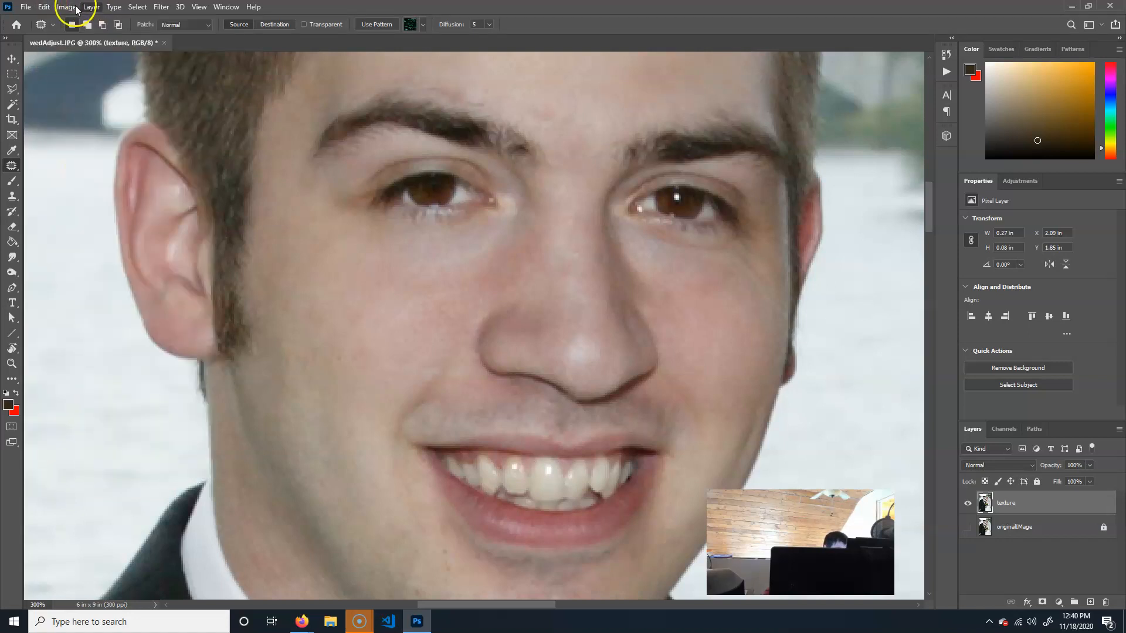
left_click(47, 8)
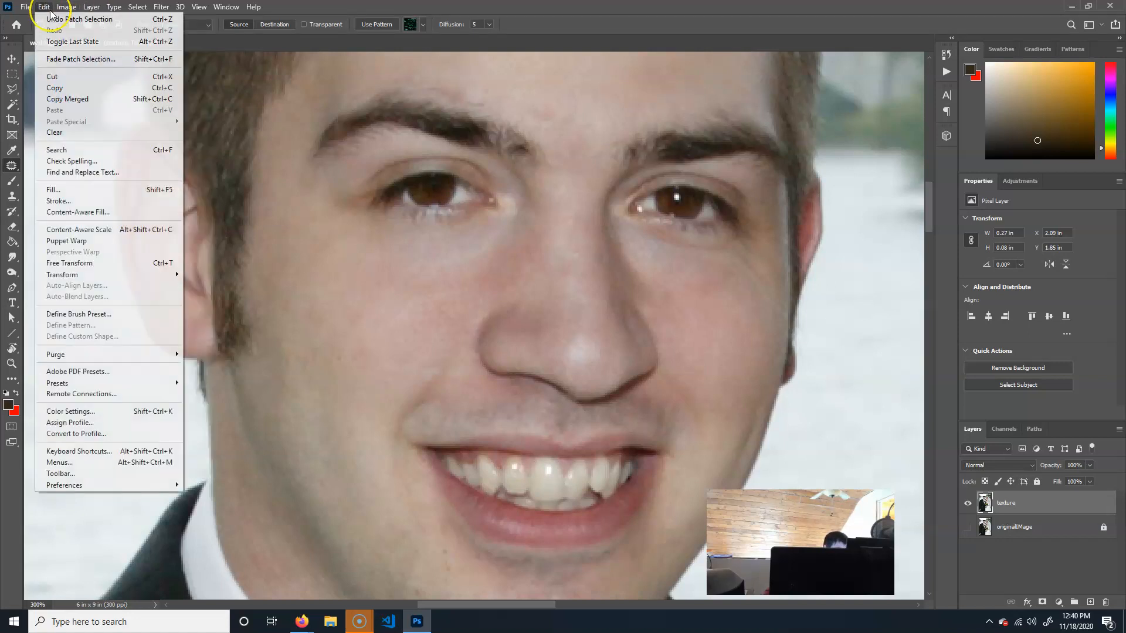
left_click(89, 59)
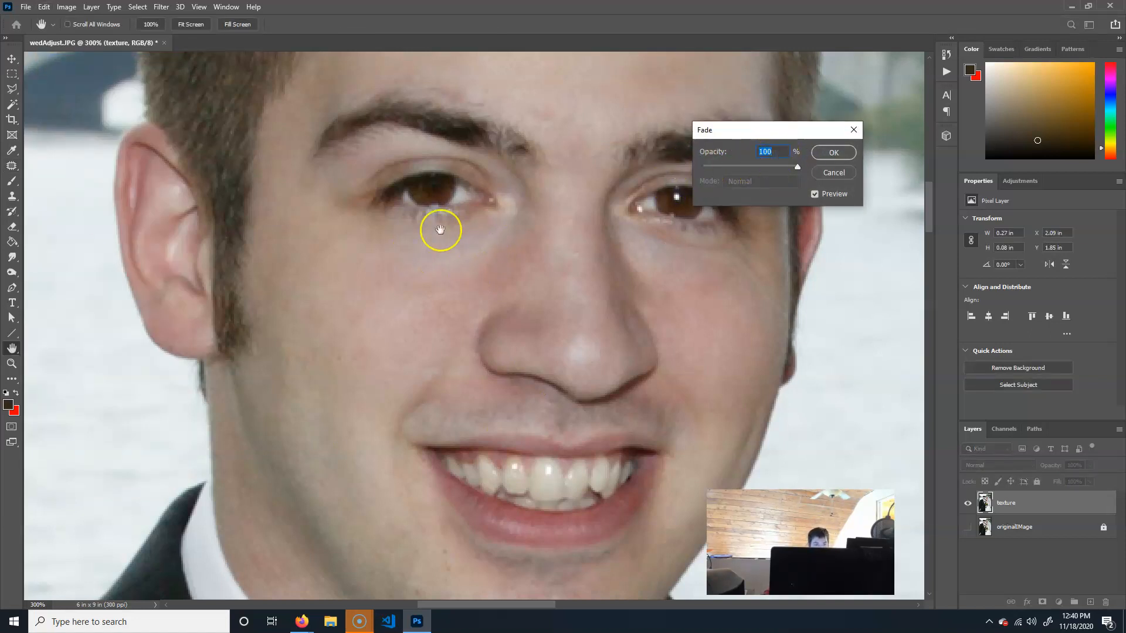
left_click_drag(796, 167, 673, 168)
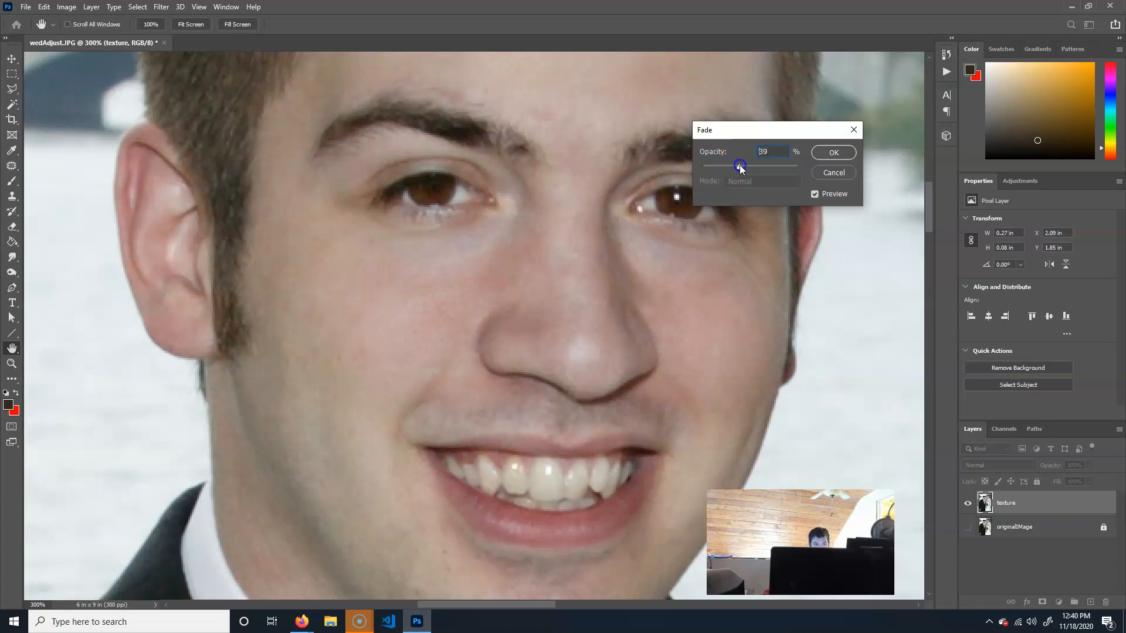
left_click_drag(754, 171, 764, 170)
left_click_drag(747, 166, 747, 168)
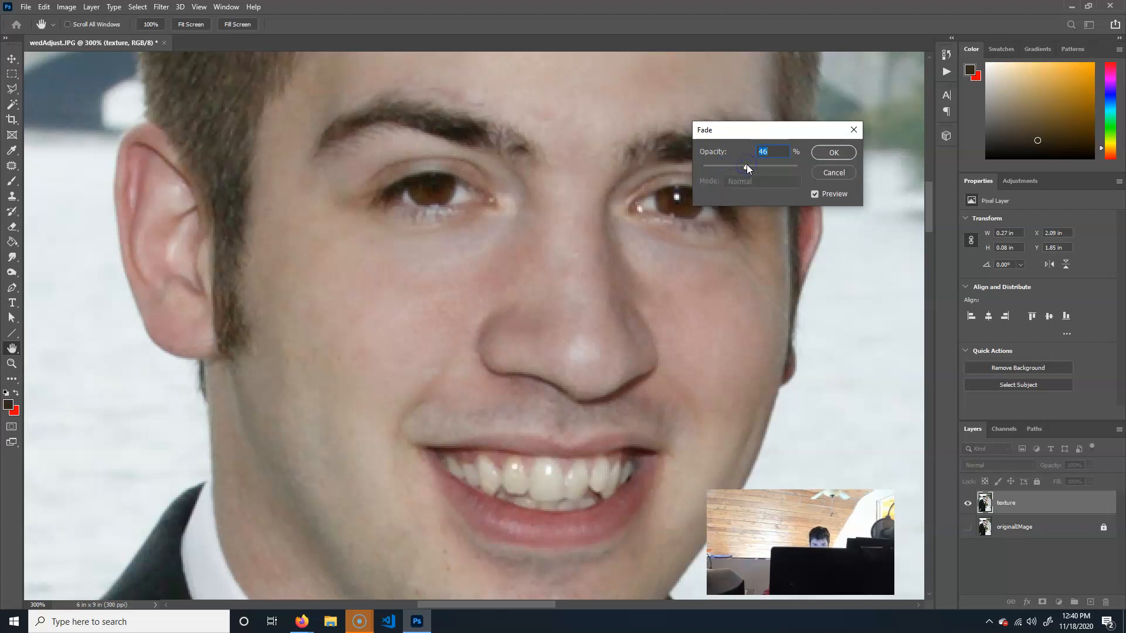
left_click(834, 153)
Step: Patch the area under the groom's left eye with clean skin from the lower cheek, and clear the selection
key("j")
left_click_drag(732, 230, 689, 236)
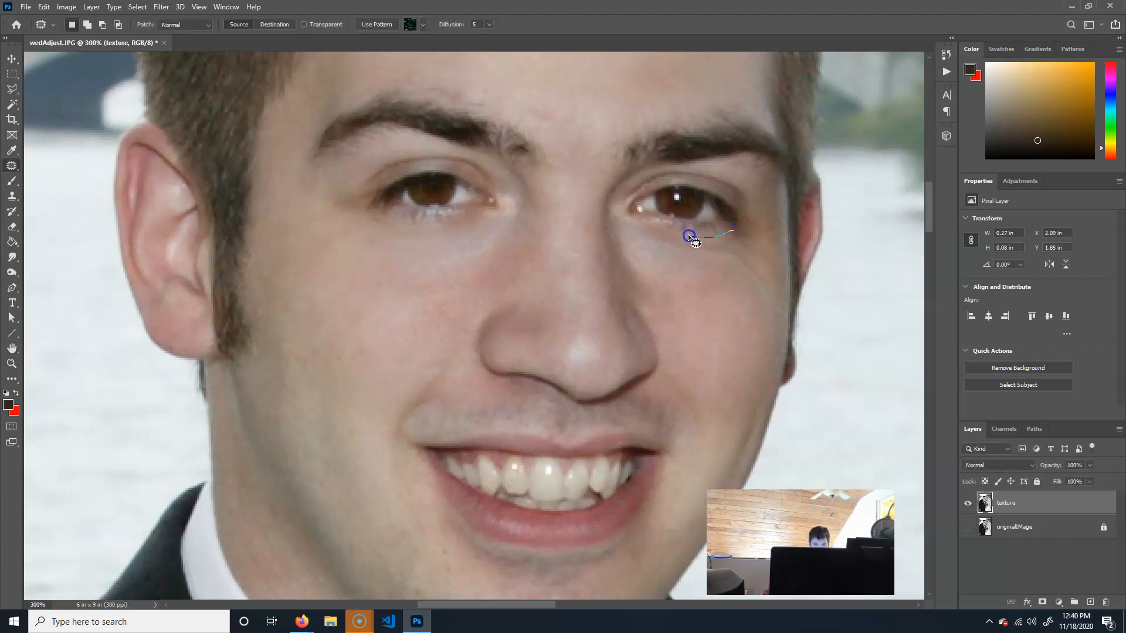
left_click_drag(752, 254, 738, 232)
left_click_drag(712, 272, 712, 272)
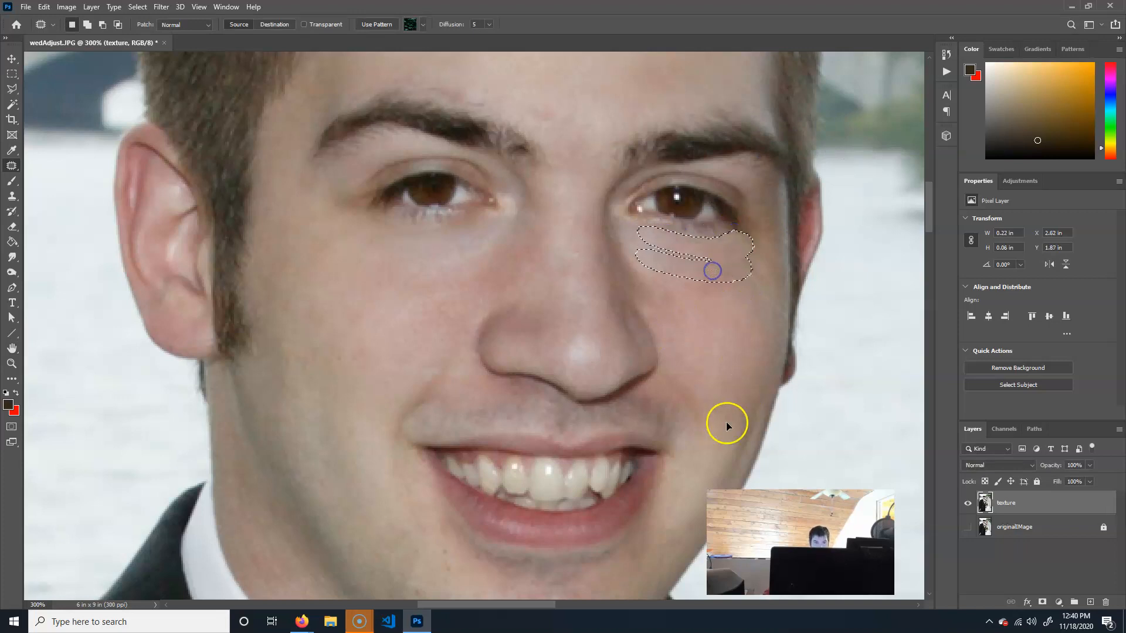
key("ctrl+d")
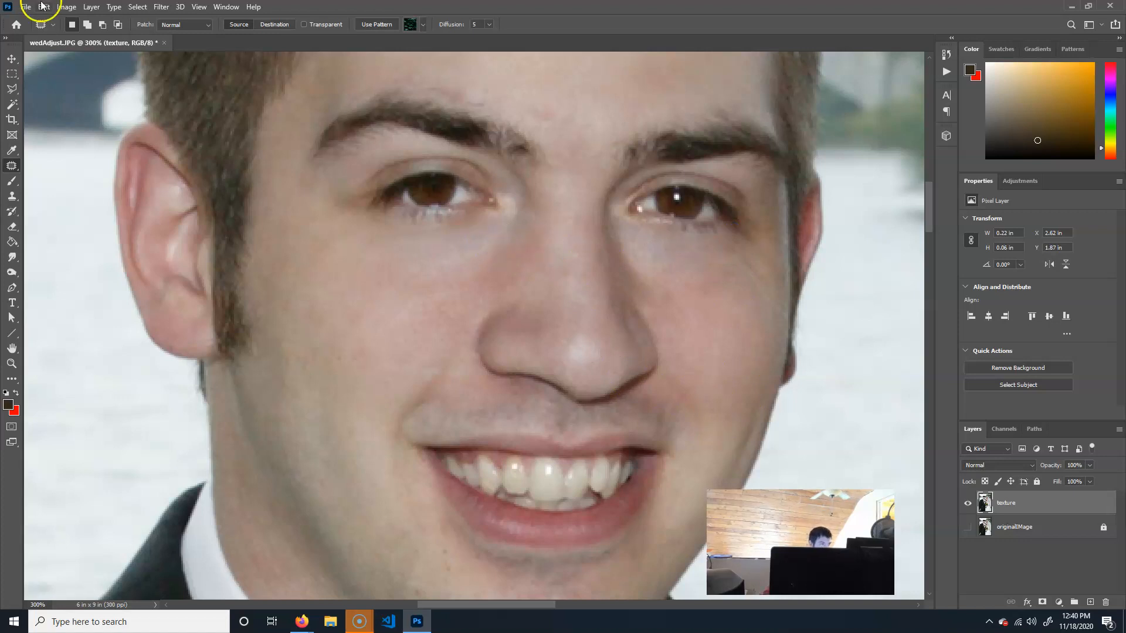
Step: Fade the patch under the groom's left eye to about 40% opacity
left_click(43, 6)
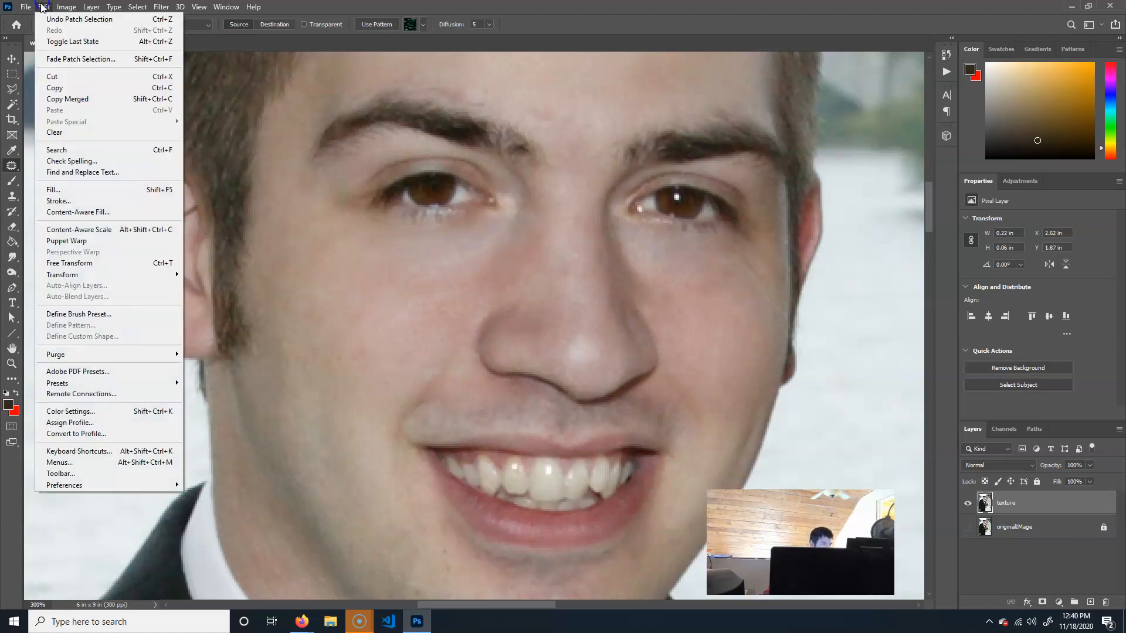
left_click(78, 60)
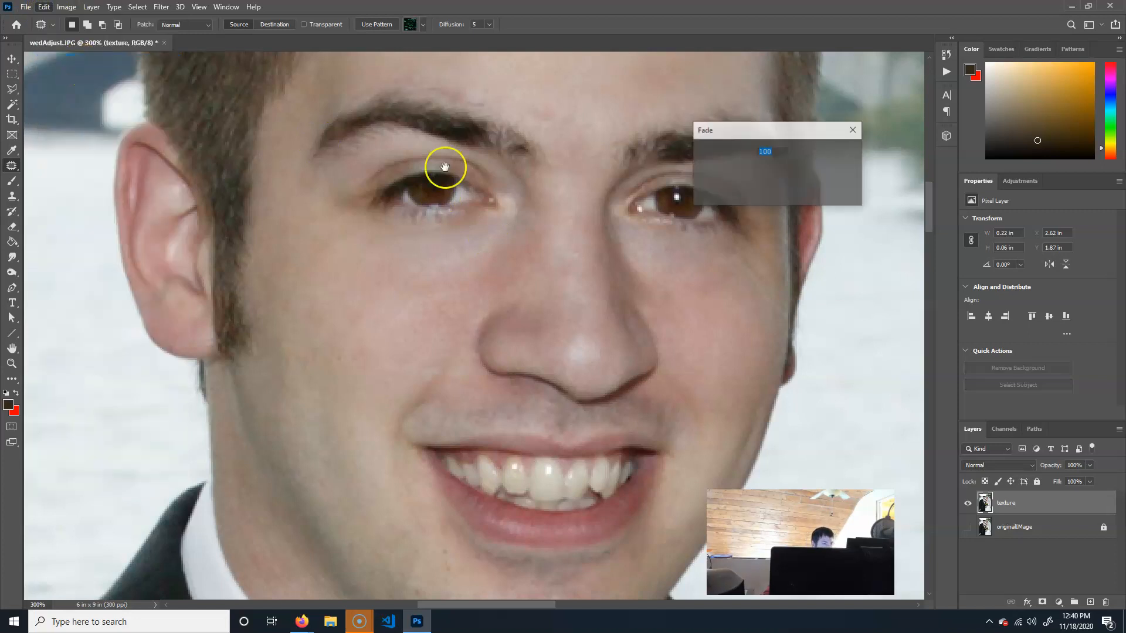
left_click_drag(796, 166, 771, 170)
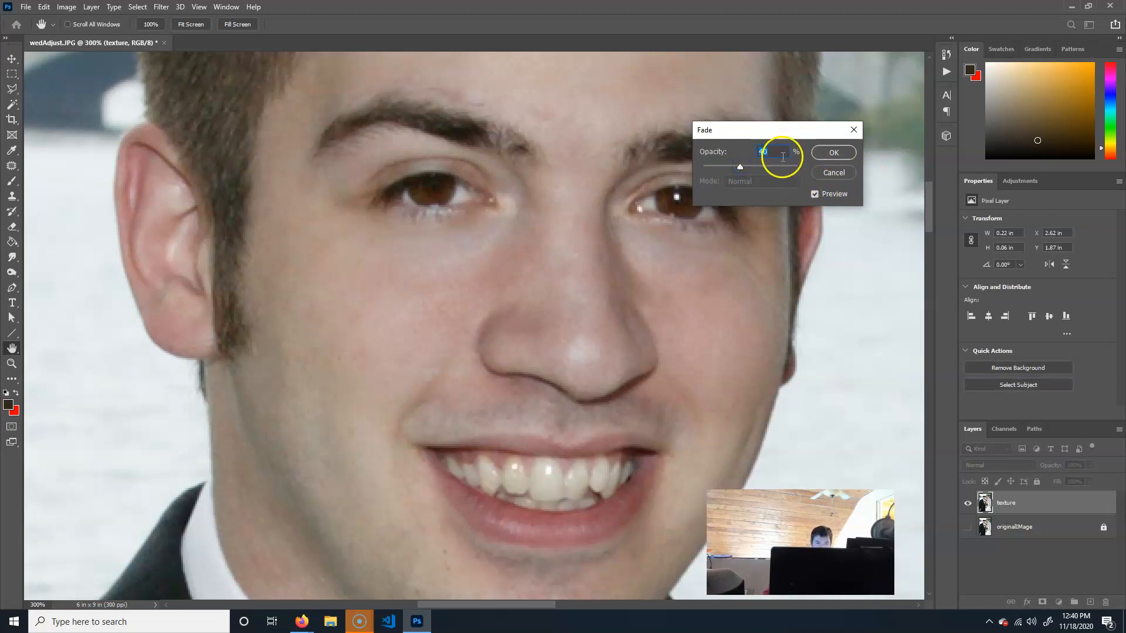
left_click(833, 152)
key("j")
Step: Try fading a test brush stroke across the groom's cheek and nose to 67% opacity, and undo the stroke
left_click(203, 254)
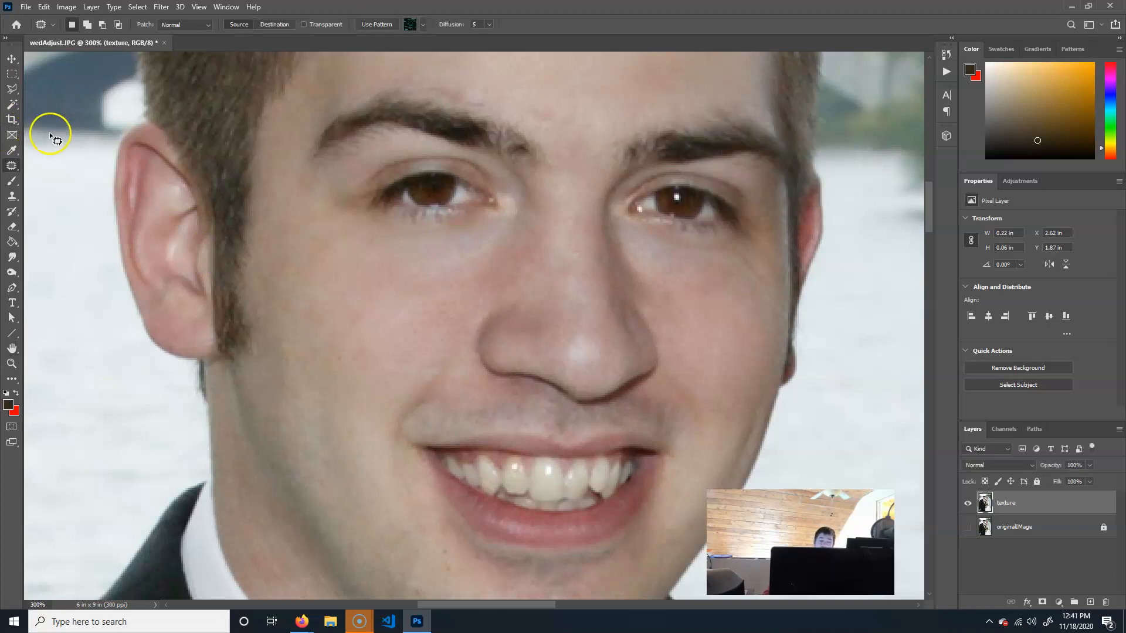
left_click(12, 180)
left_click(595, 290)
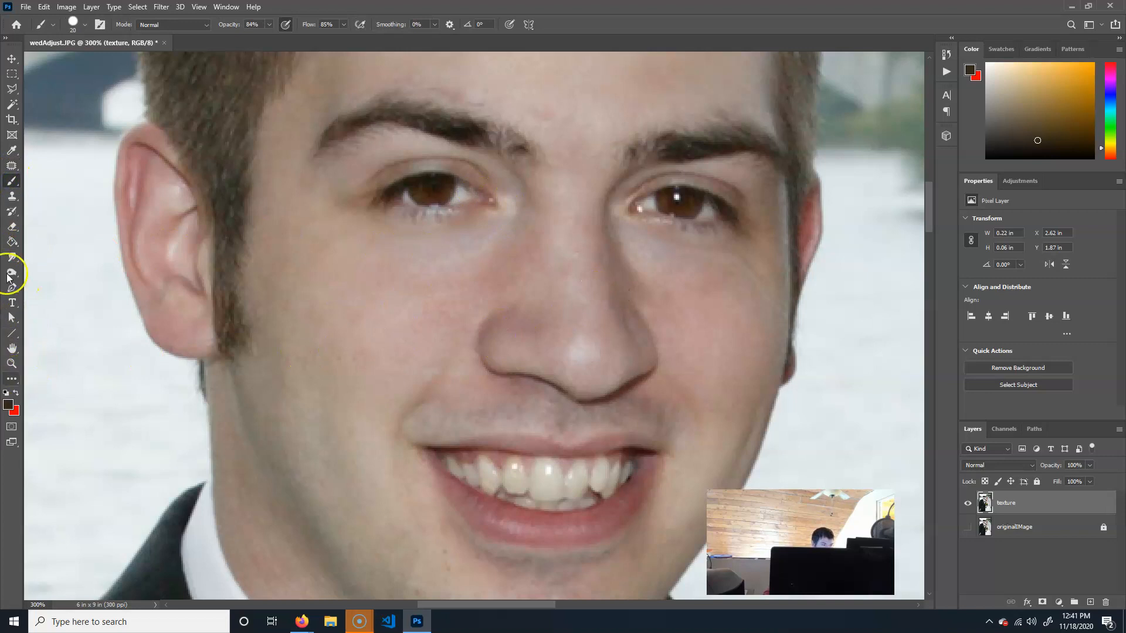
left_click(401, 147)
left_click(199, 6)
left_click(241, 224)
mouse_move(346, 355)
left_mouse_down()
mouse_move(453, 296)
mouse_move(574, 302)
left_mouse_up()
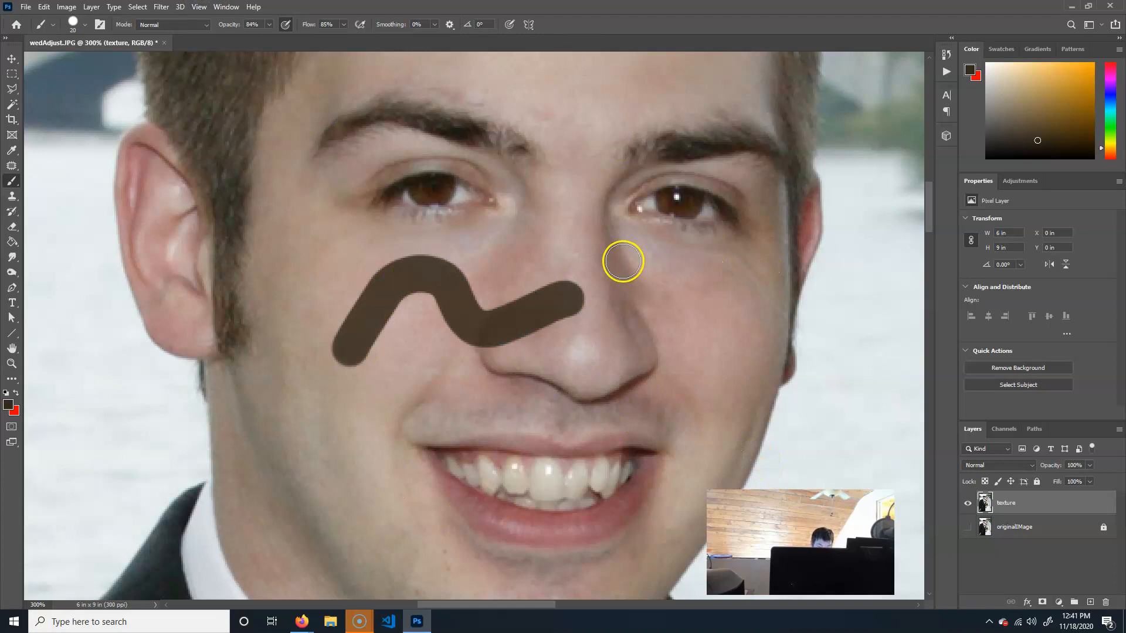
key("ctrl+shift+f")
mouse_move(779, 168)
left_mouse_down()
mouse_move(720, 161)
mouse_move(768, 164)
left_mouse_up()
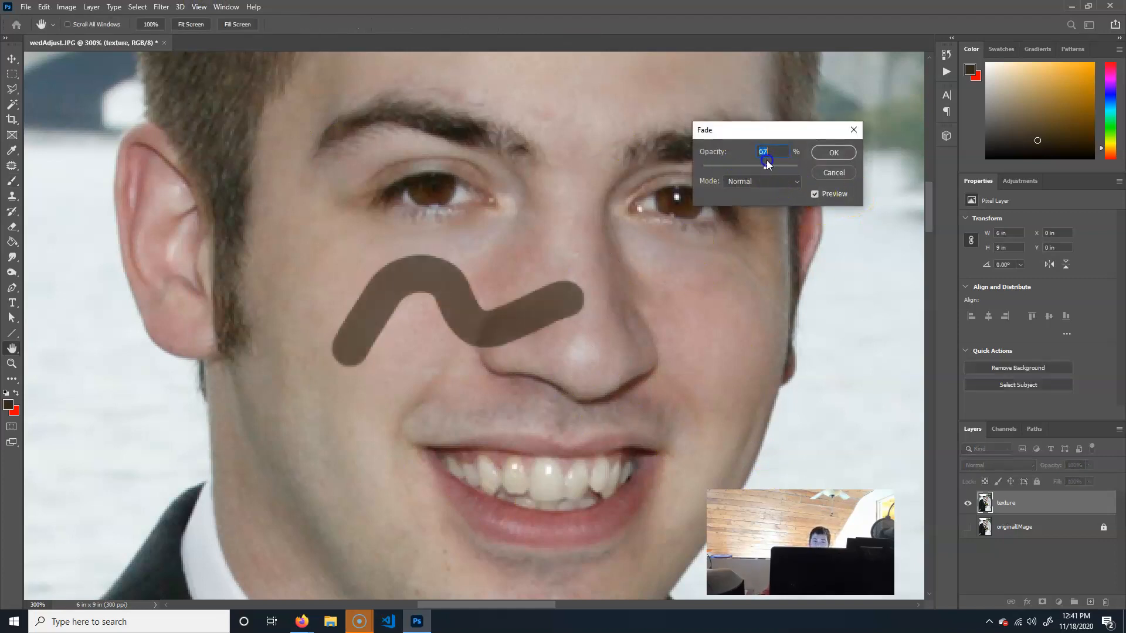
left_click(835, 174)
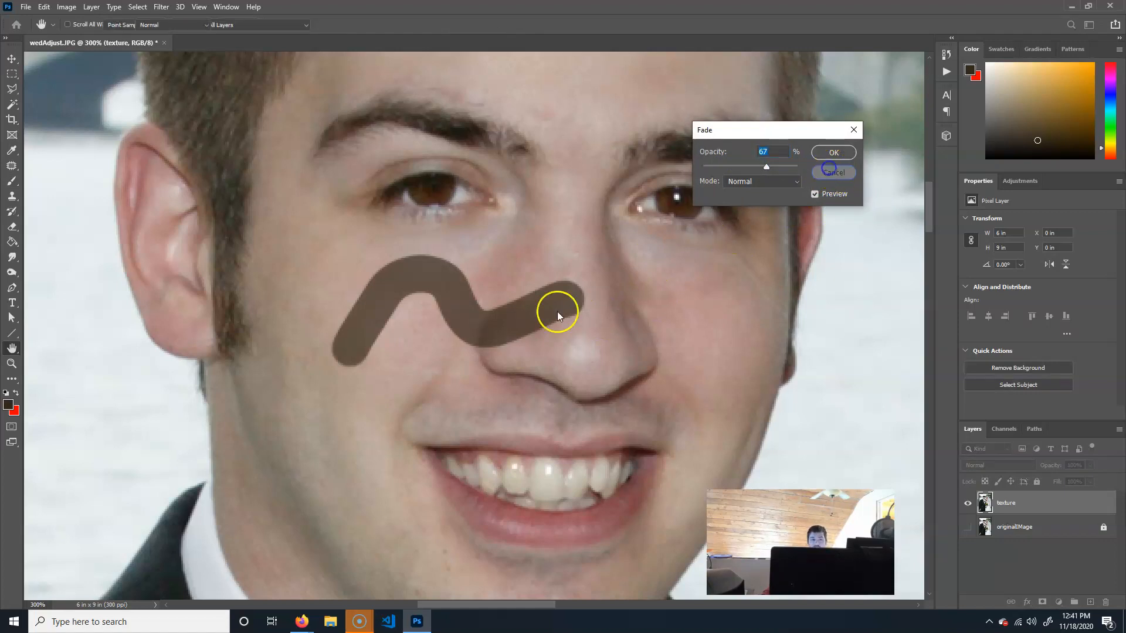
key("ctrl+z")
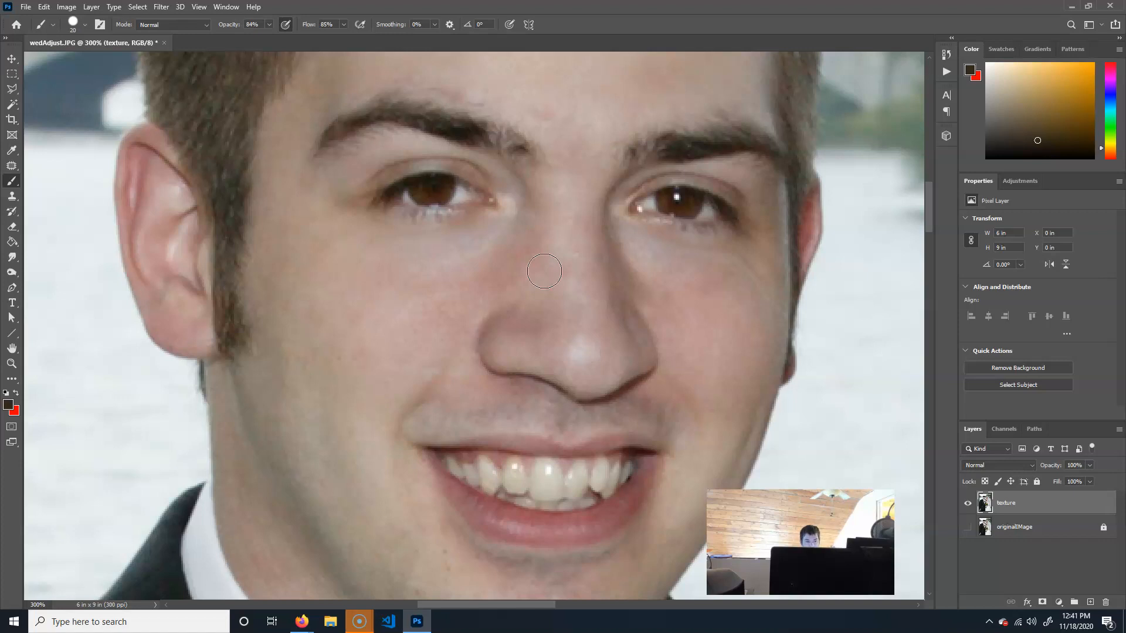
Step: Open Color Range on the merged layer and sample the groom's facial skin with a fuzziness of 58
key("ctrl+1")
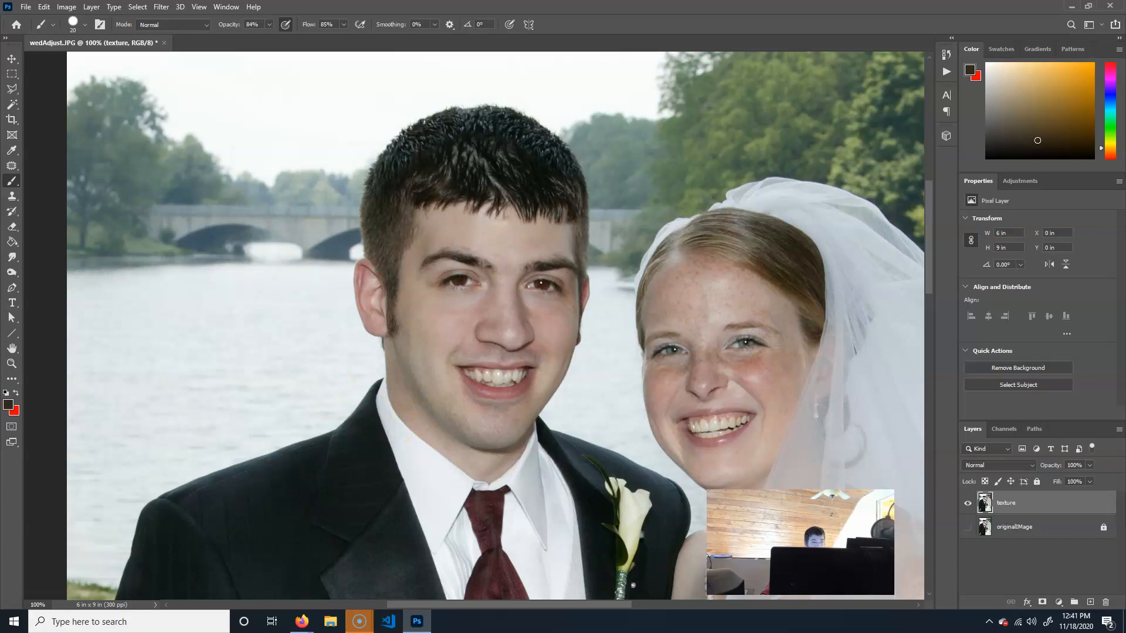
left_click(161, 6)
mouse_move(113, 7)
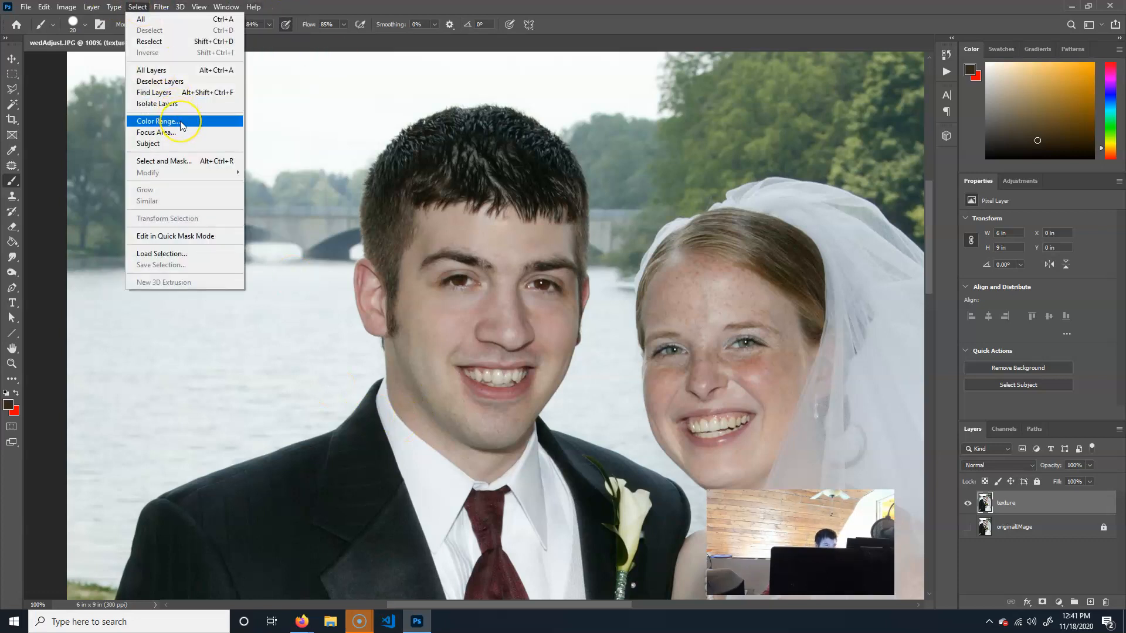
left_click(180, 125)
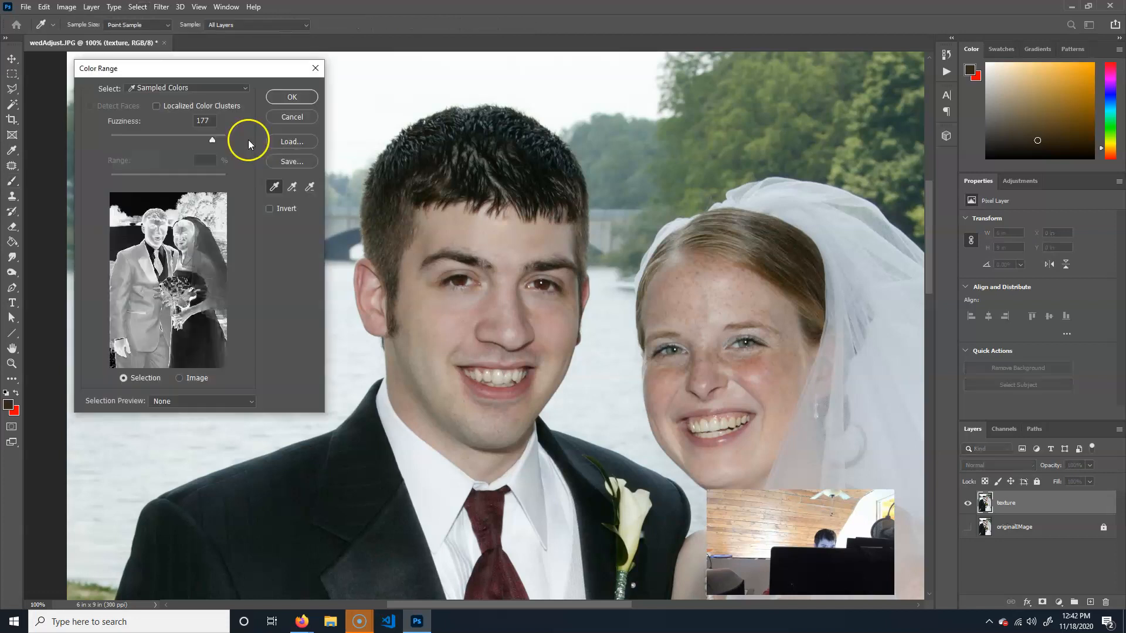
left_click(182, 85)
left_click(218, 67)
left_click(497, 235)
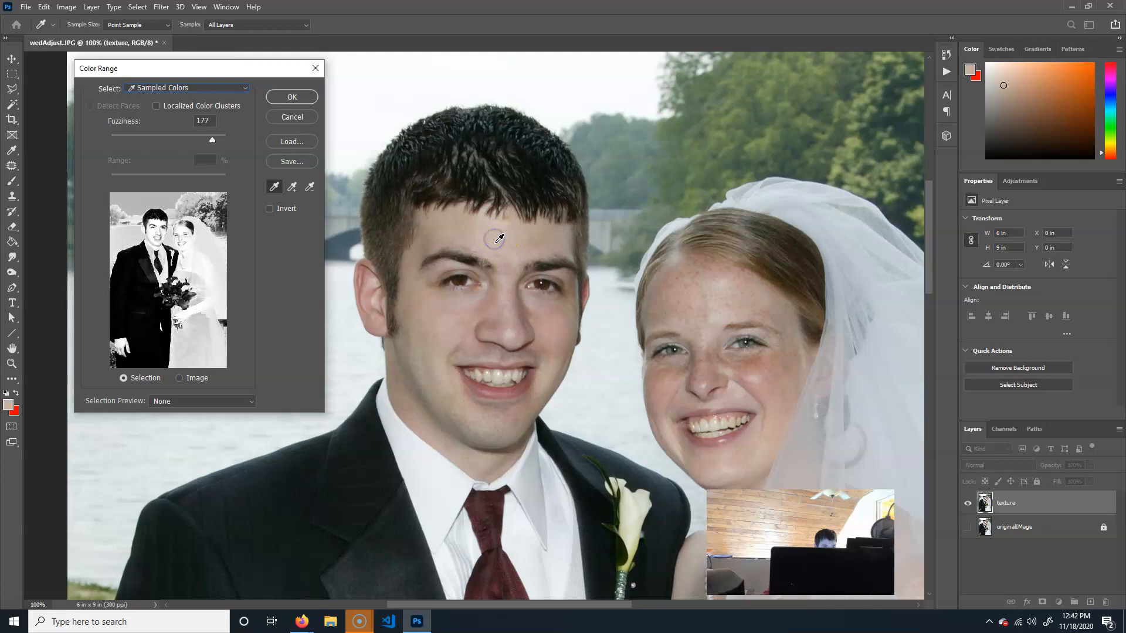
left_click(458, 326)
left_click_drag(212, 140, 153, 141)
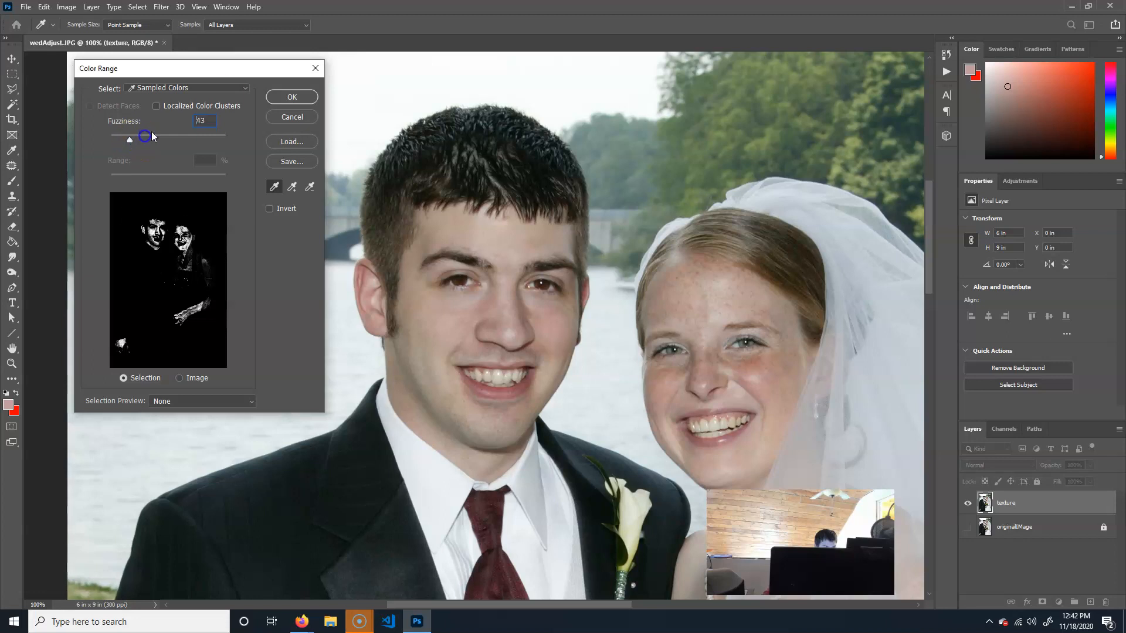
Step: Change the Color Range selection to Skin Tones with a fuzziness of 19 and apply it
left_click(236, 88)
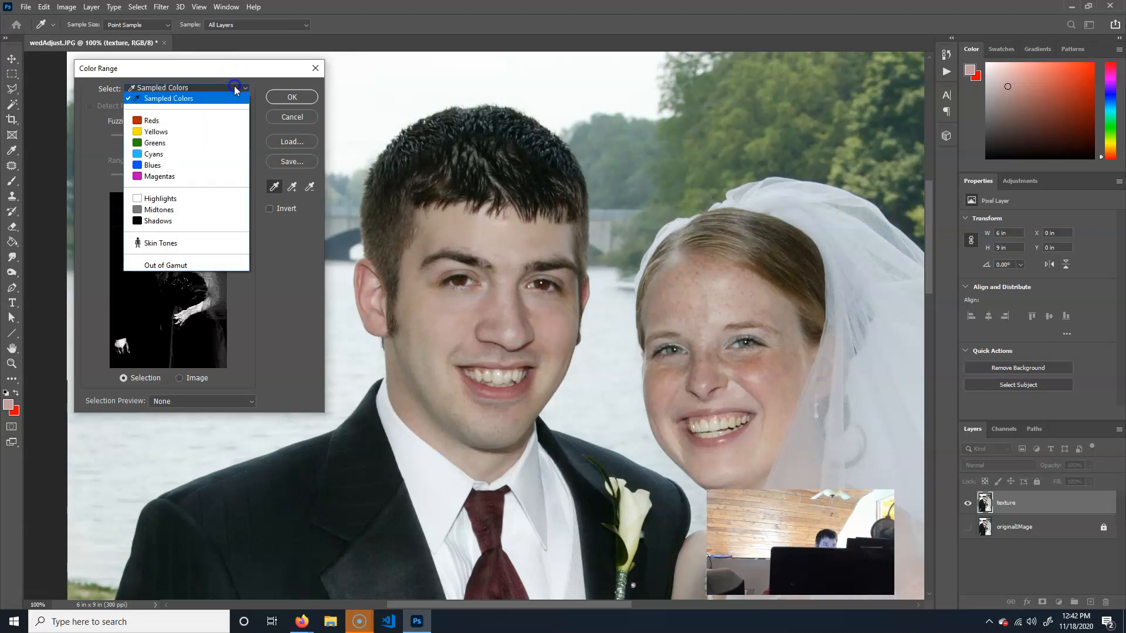
left_click(176, 241)
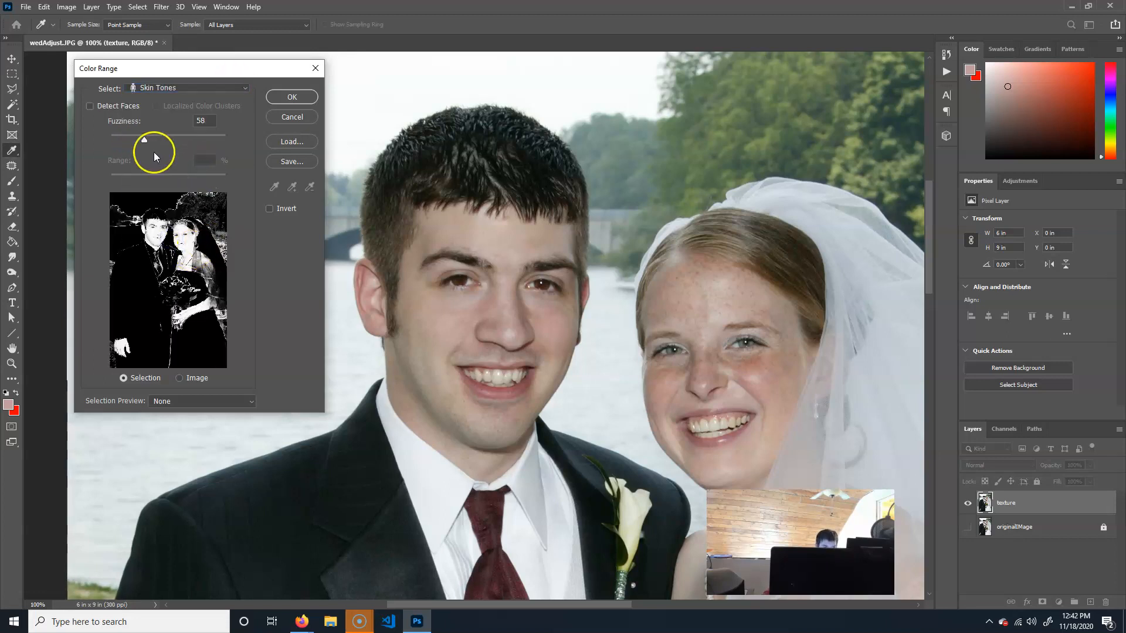
left_click_drag(146, 136, 122, 138)
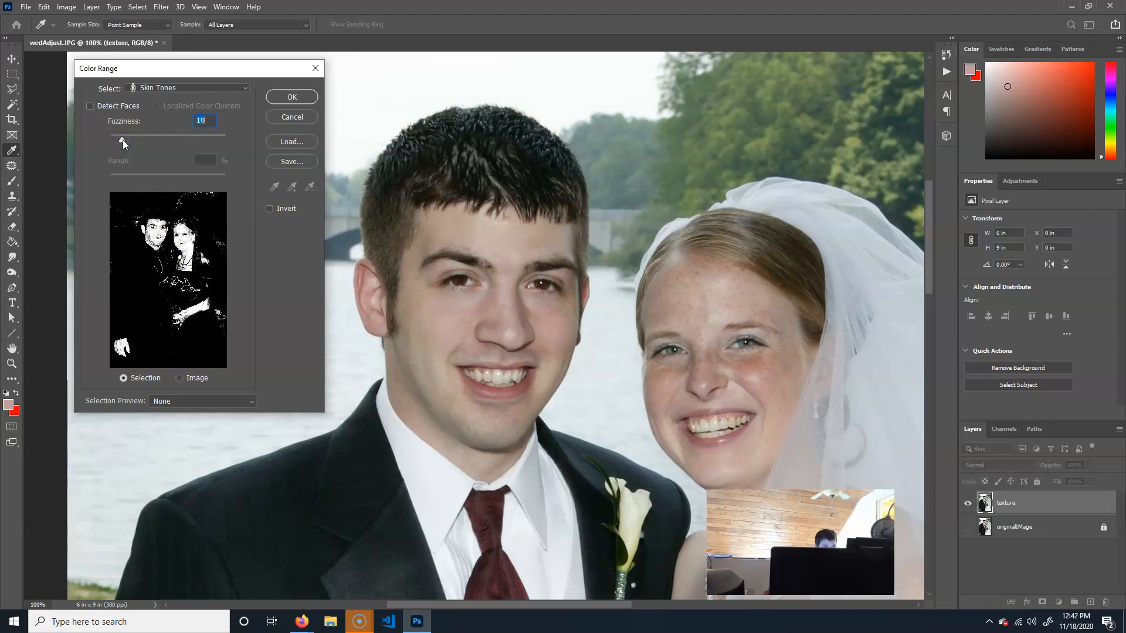
left_click(292, 97)
key("b")
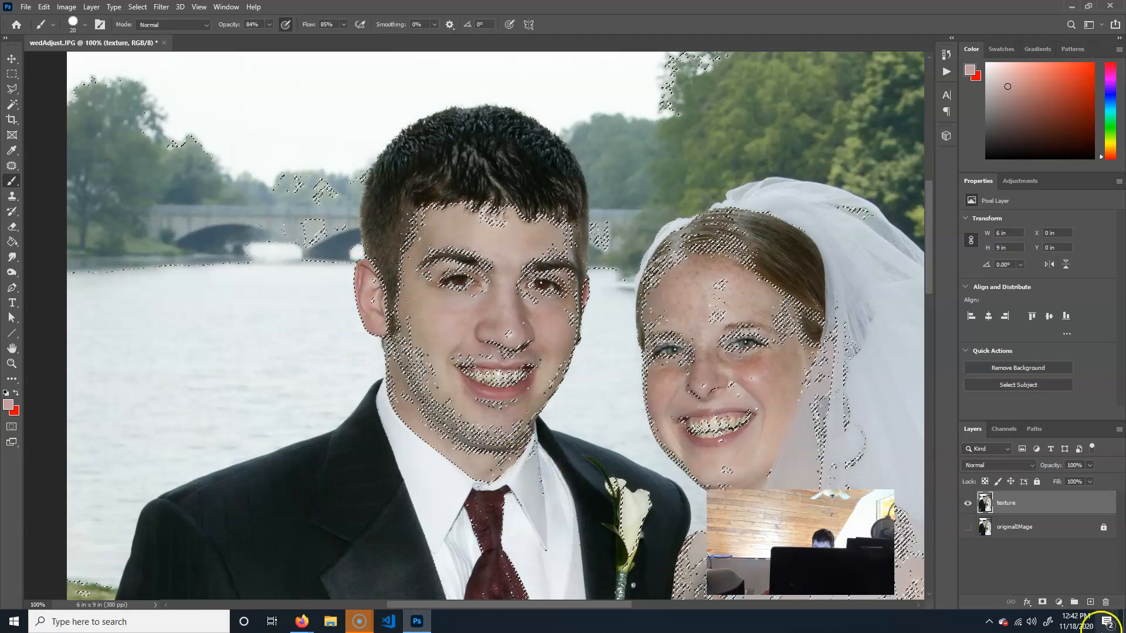
Step: Add a Vibrance adjustment layer from the skin selection with Vibrance +55 and Saturation +16
left_click(1058, 602)
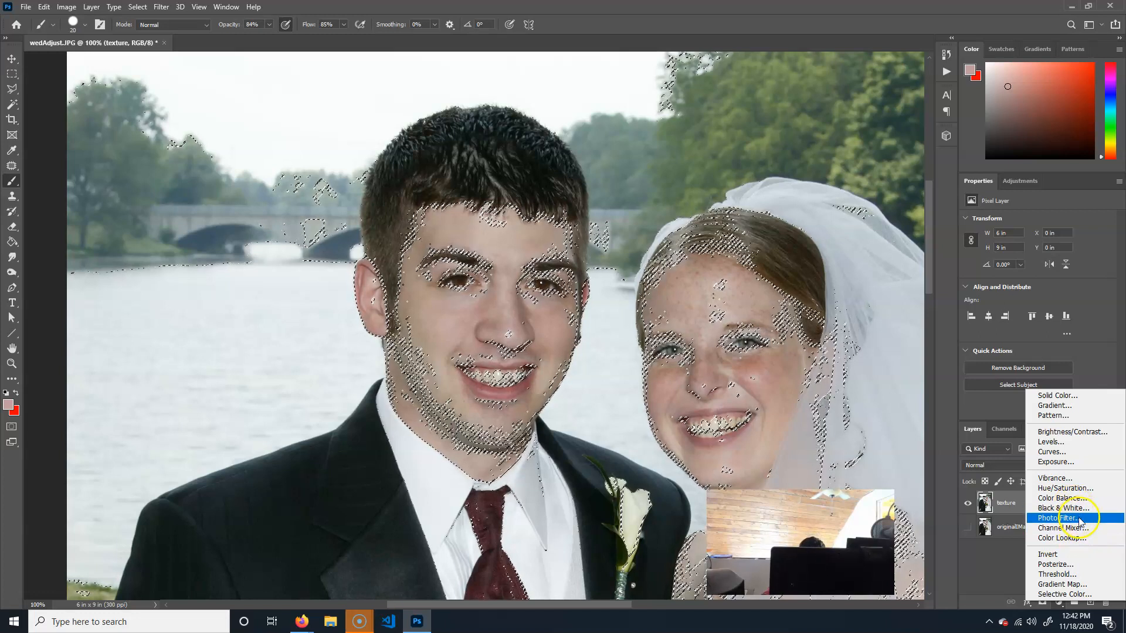
left_click(1091, 478)
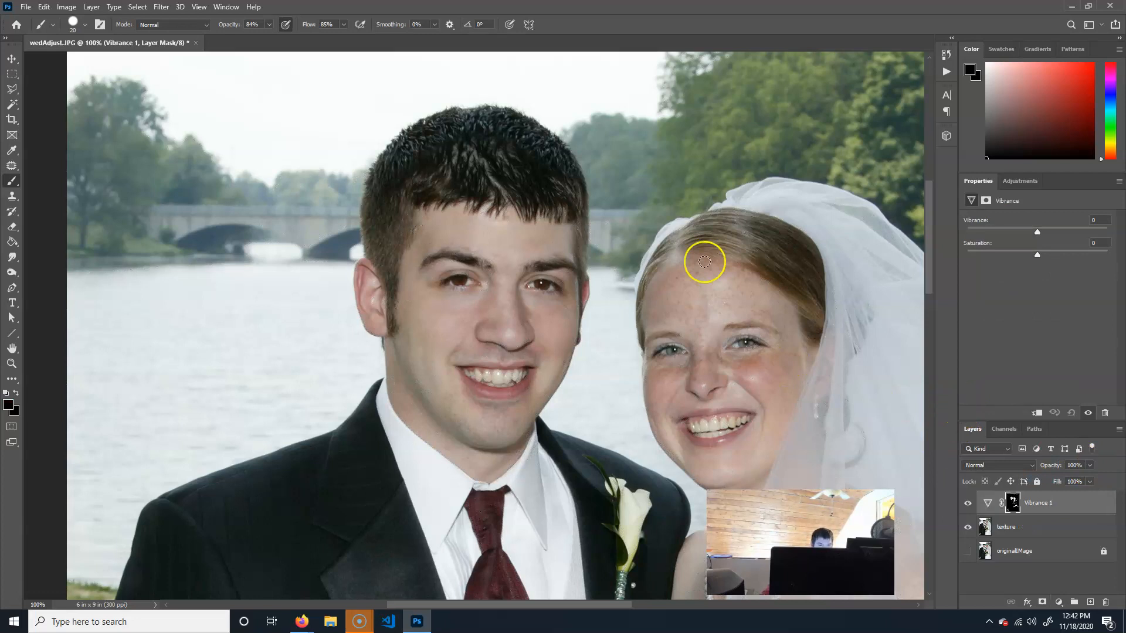
left_click_drag(1041, 232, 1060, 253)
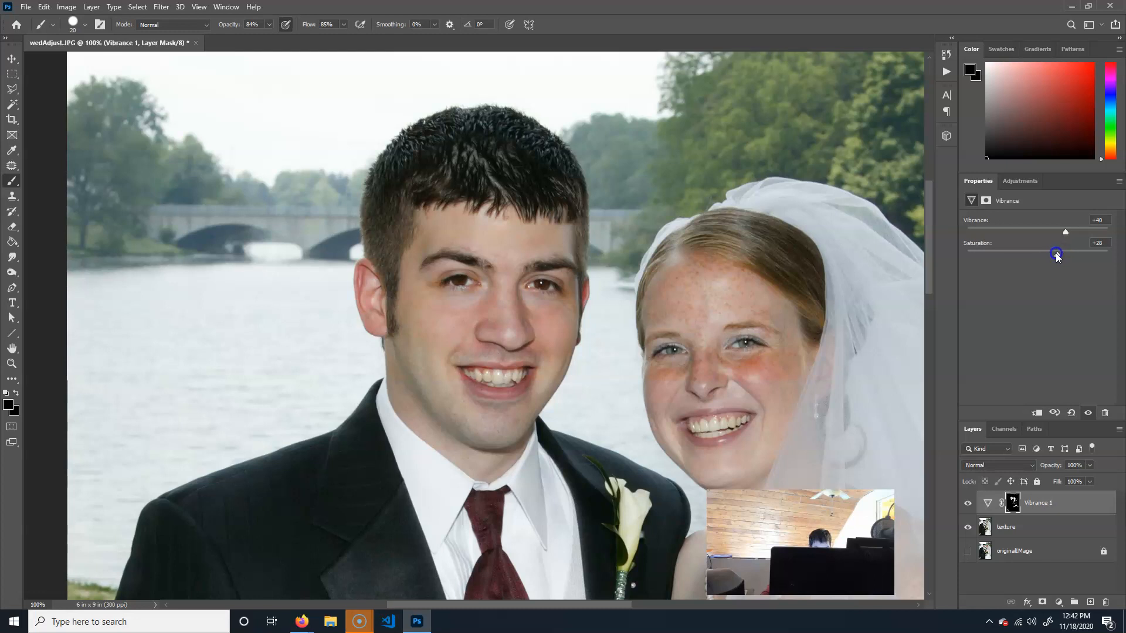
left_click_drag(1056, 256, 1076, 234)
Step: Compare the photo with and without the Vibrance adjustment, and merge it down into the texture layer
left_click(968, 503)
left_click(968, 503)
left_click(968, 503)
left_click(968, 503)
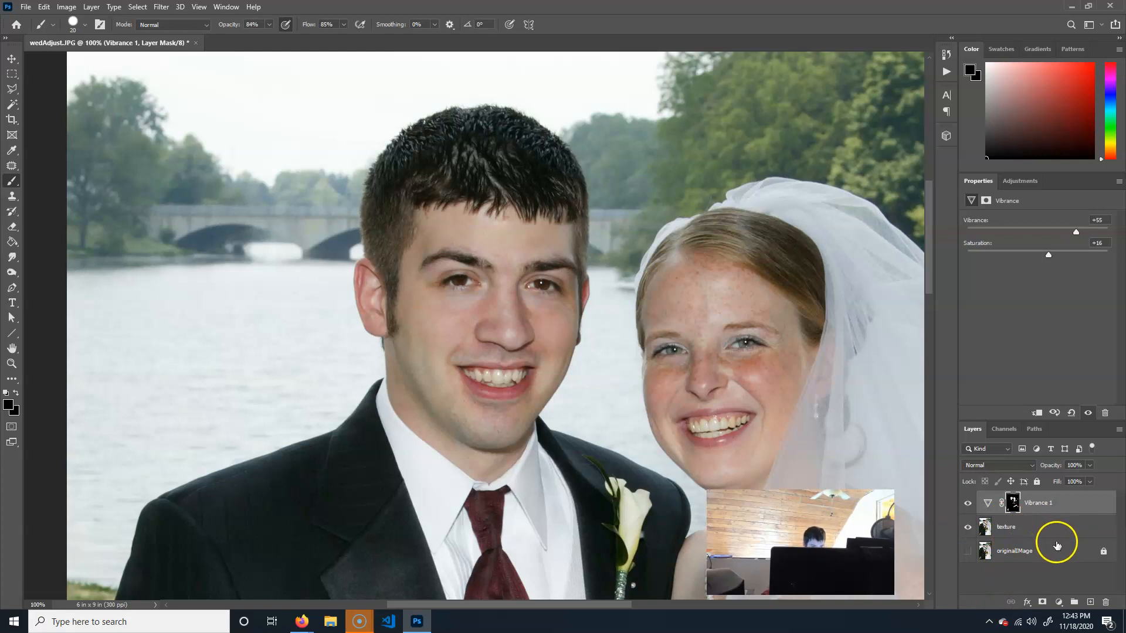
right_click(1056, 505)
left_click(1027, 349)
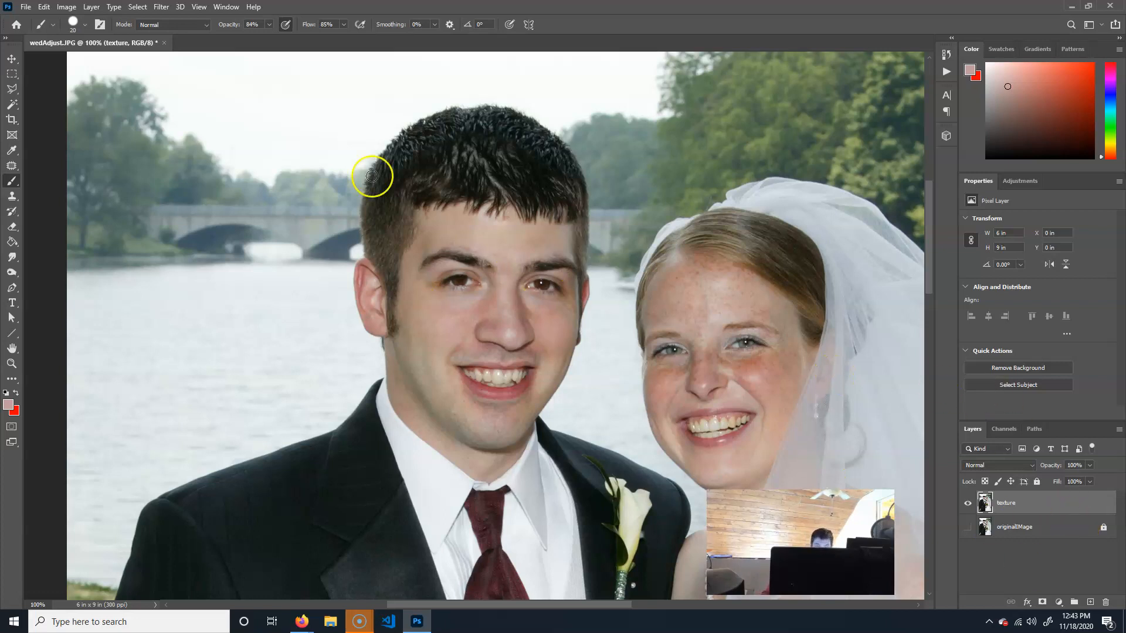
Step: Open the Liquify filter on the merged layer, try a Forward Warp push on the groom's face, and undo it
left_click(163, 7)
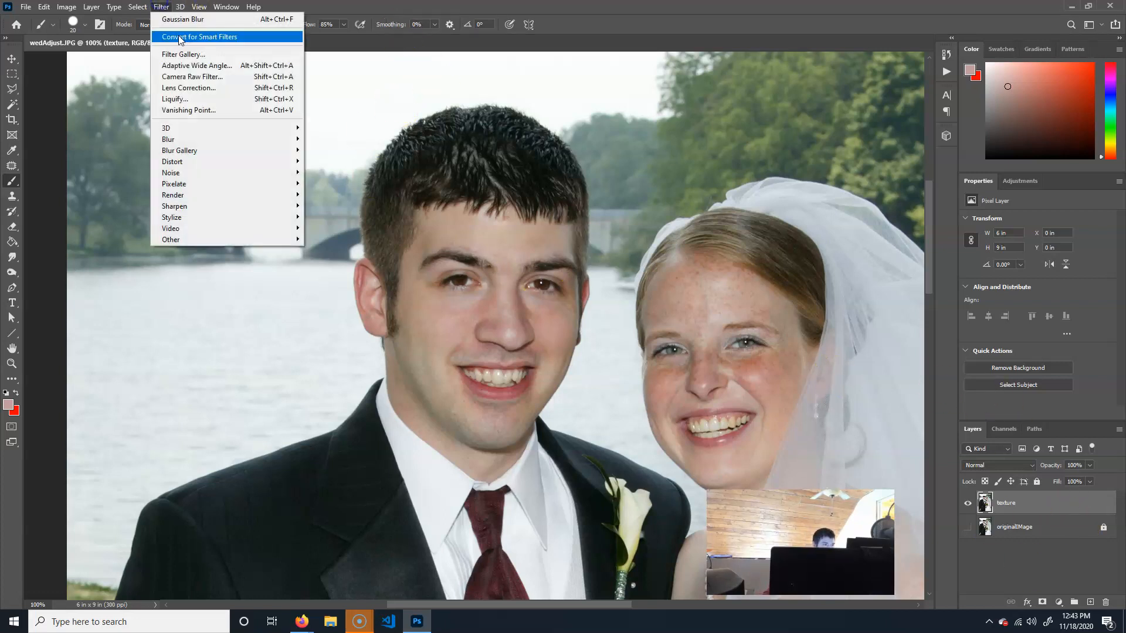
left_click(195, 102)
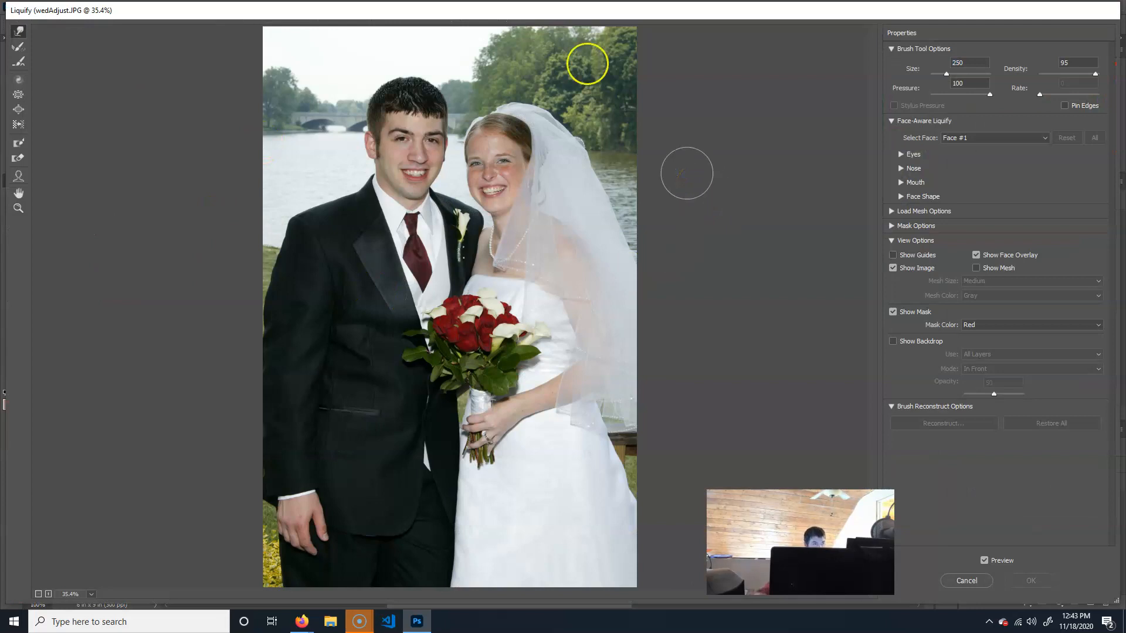
mouse_move(415, 120)
left_mouse_down()
mouse_move(422, 143)
mouse_move(462, 103)
mouse_move(433, 140)
left_mouse_up()
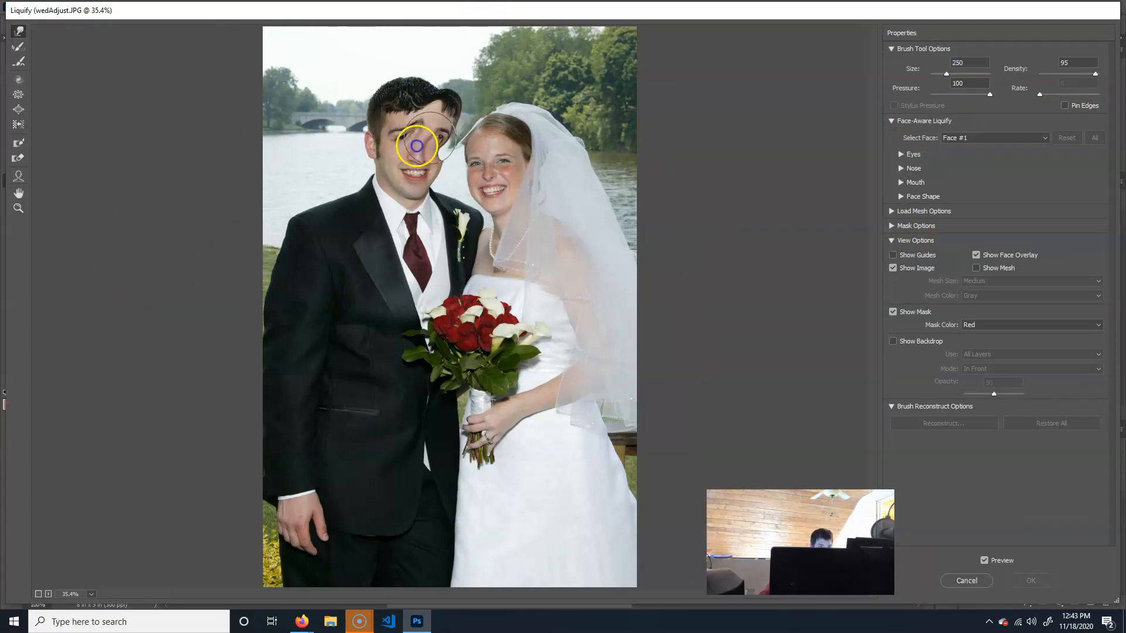
key("ctrl+z")
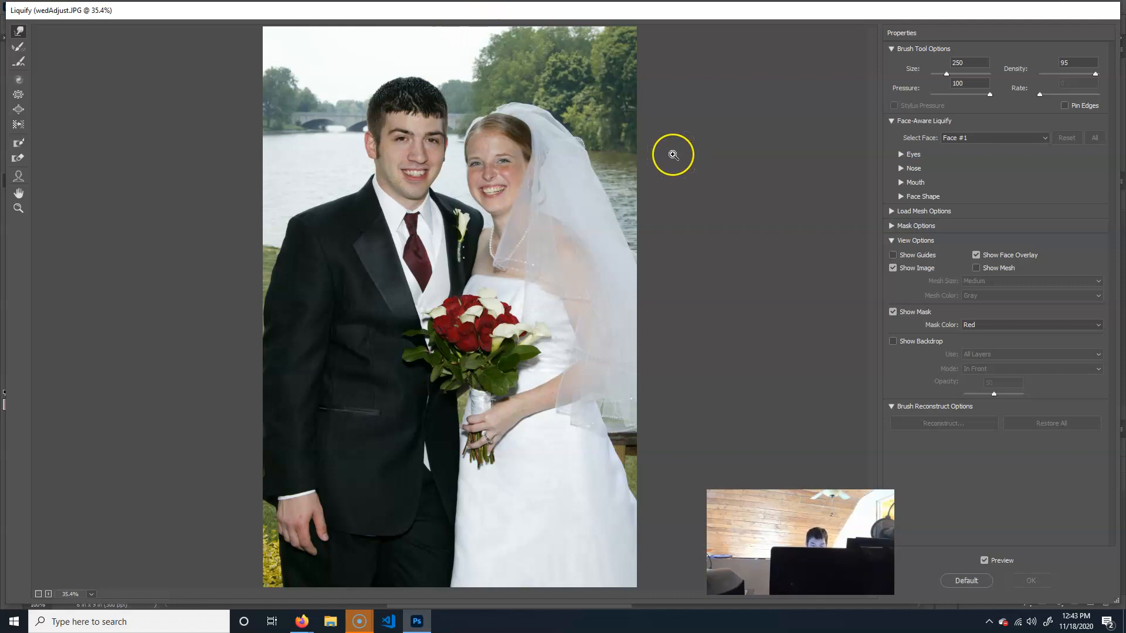
Step: Try changing the eye sizes of Face #1 with Face-Aware Liquify, setting one eye to -22, and undo the changes
key("ctrl+plus")
key("ctrl+plus")
key("ctrl+plus")
left_click_drag(444, 180, 628, 507)
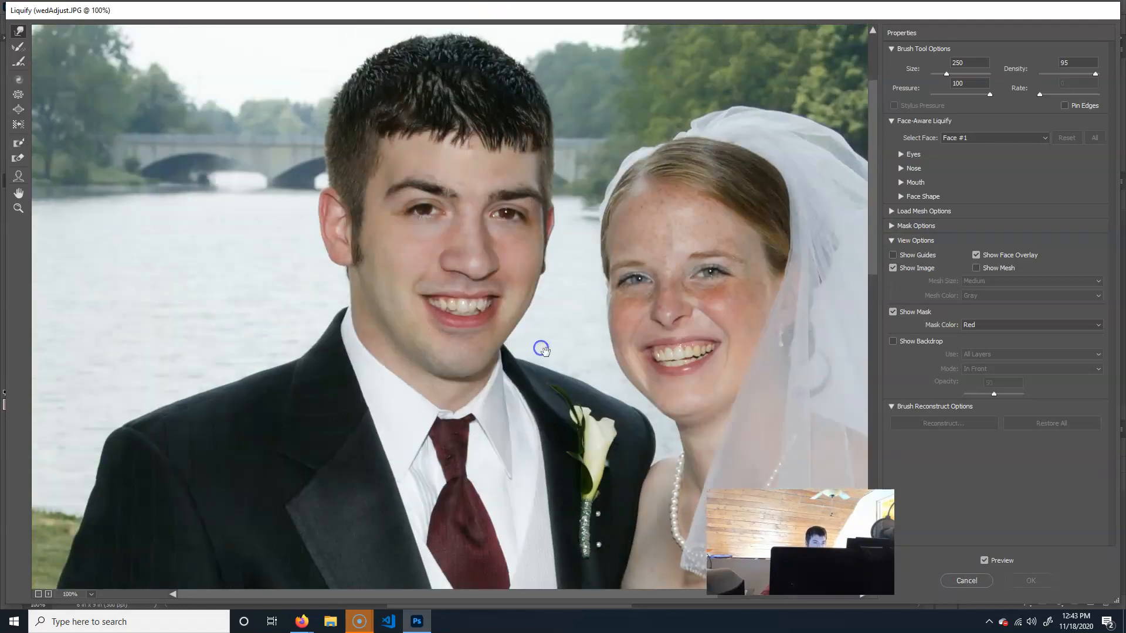
left_click(900, 155)
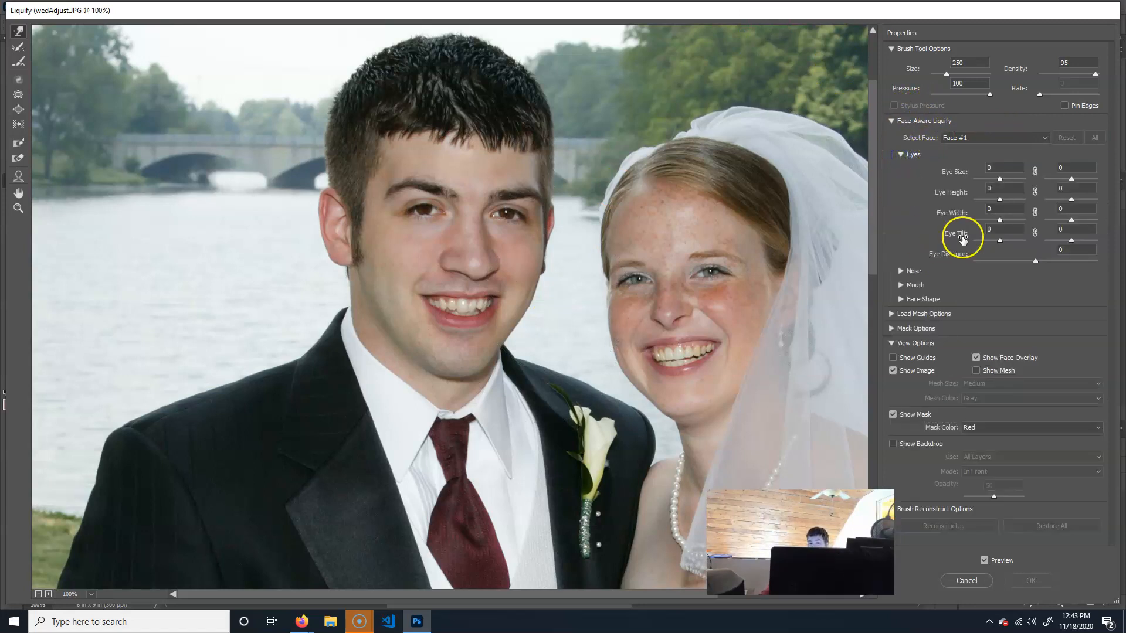
mouse_move(999, 178)
left_mouse_down()
mouse_move(1026, 178)
mouse_move(994, 179)
left_mouse_up()
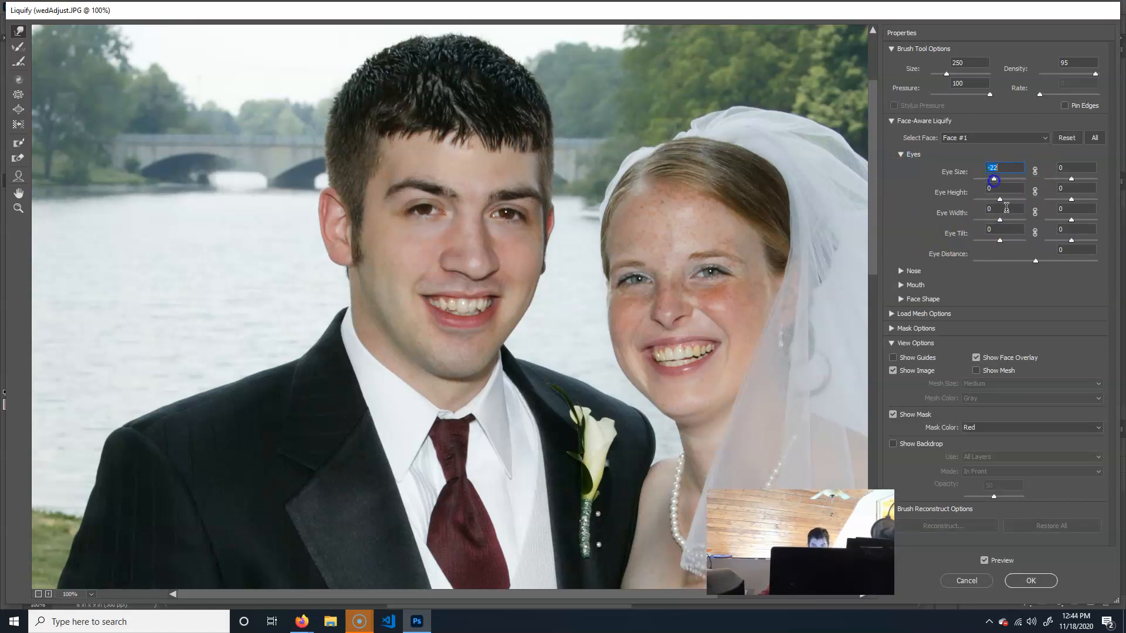
left_click_drag(1070, 178, 1106, 179)
key("alt")
key("ctrl+z")
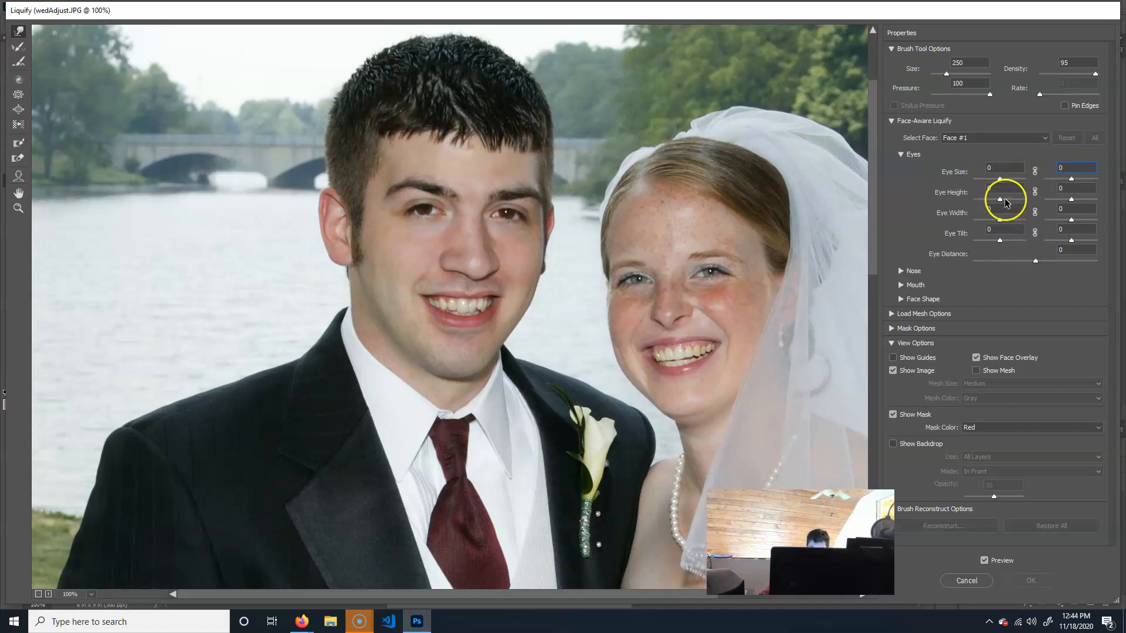
Step: Try changing the eye height, an eye tilt of 100 and an eye distance of -24 on Face #1, undoing each
left_click_drag(1000, 200, 1030, 187)
key("ctrl+z")
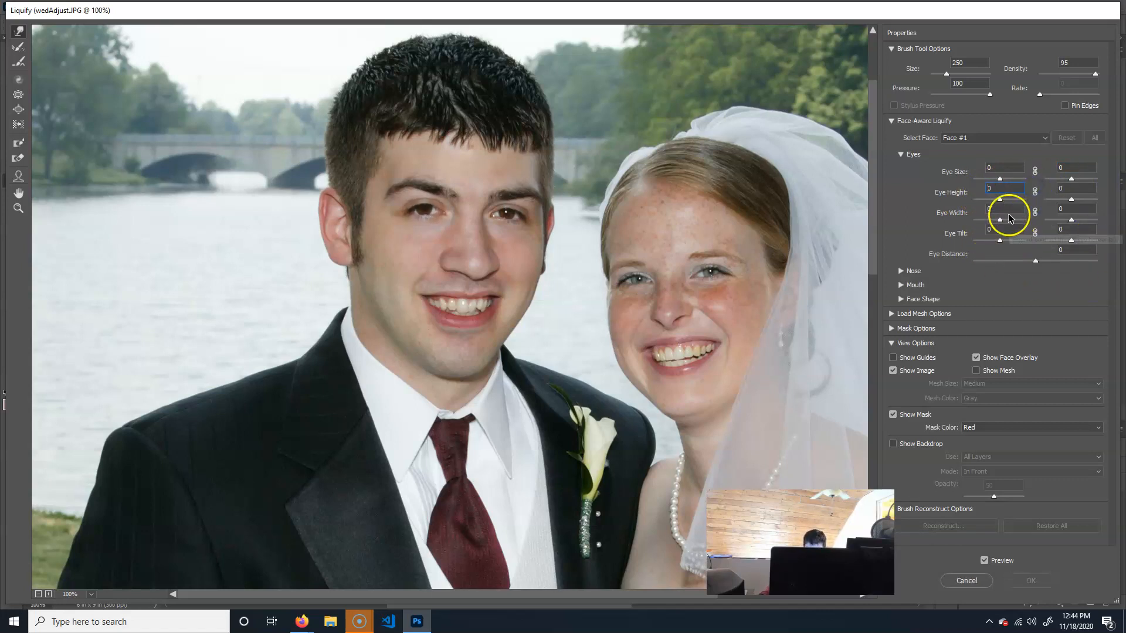
left_click_drag(1070, 242, 1113, 239)
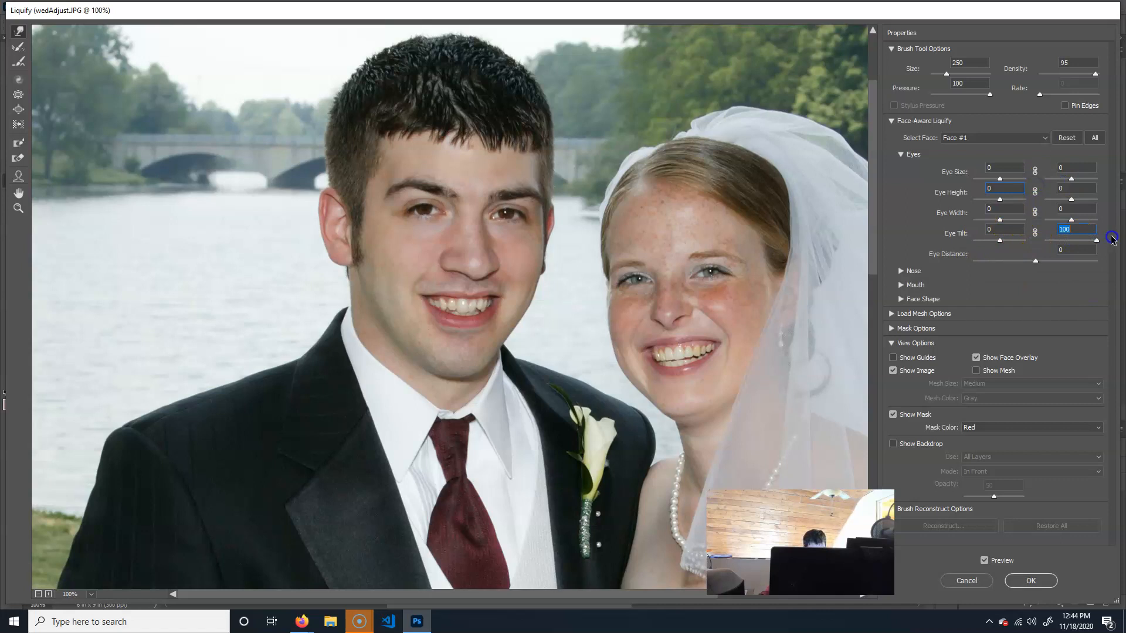
key("ctrl+z")
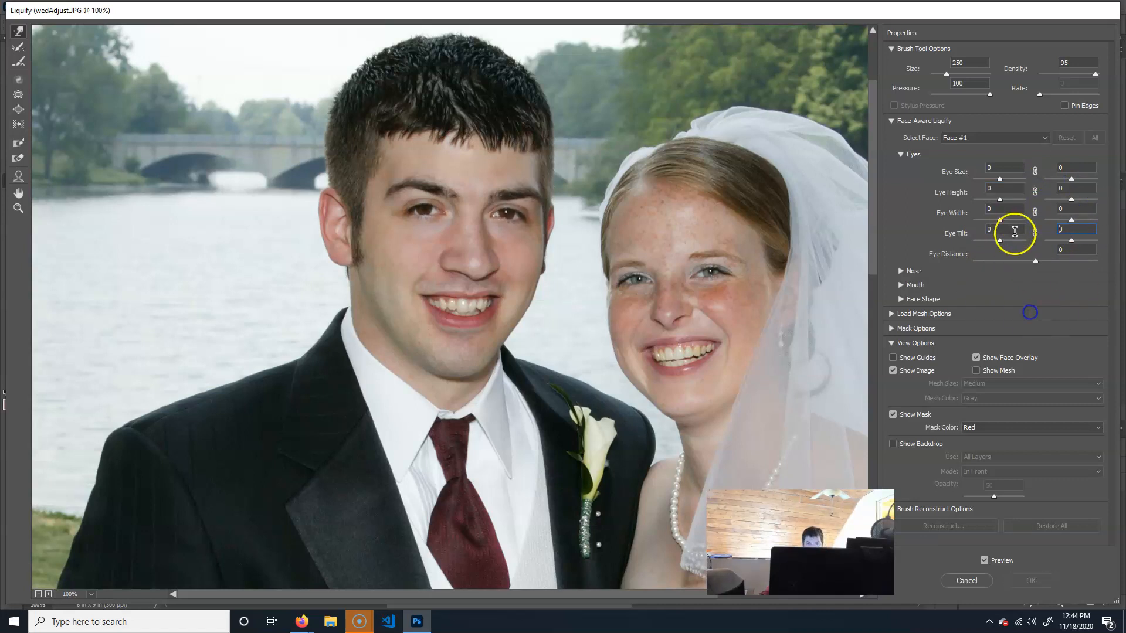
mouse_move(1035, 261)
left_mouse_down()
mouse_move(922, 264)
mouse_move(1020, 262)
left_mouse_up()
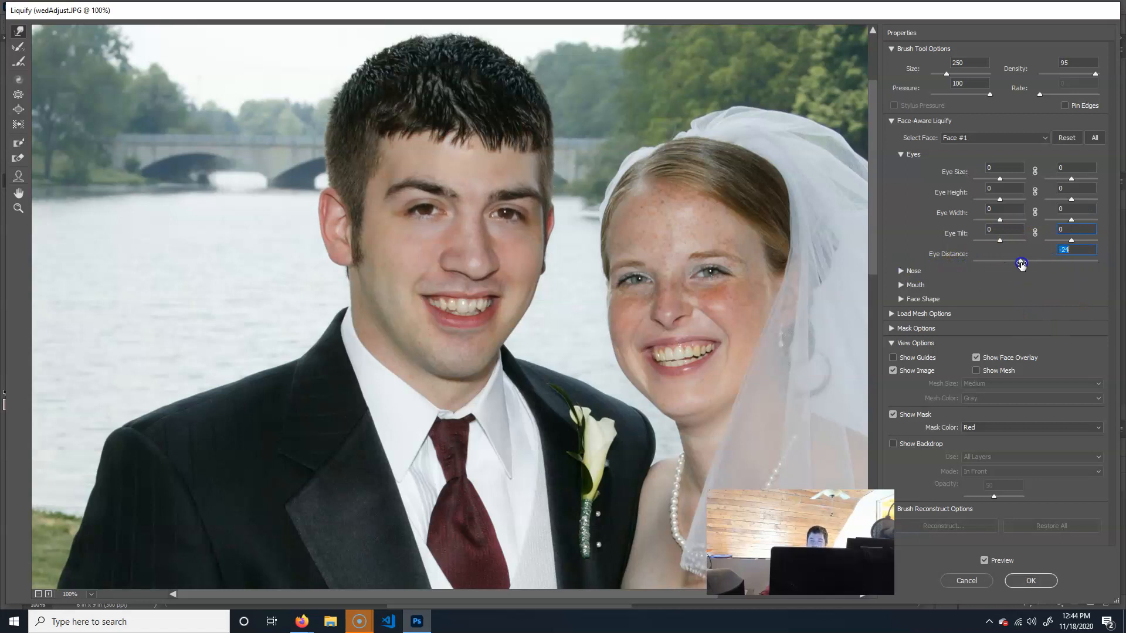
key("ctrl+z")
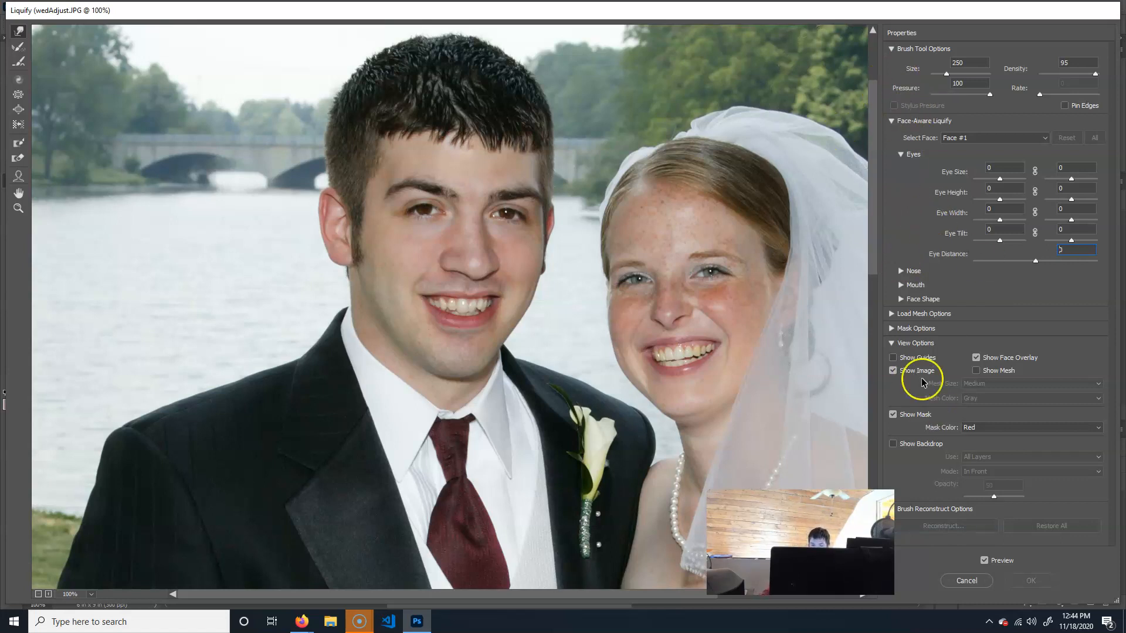
left_click(891, 121)
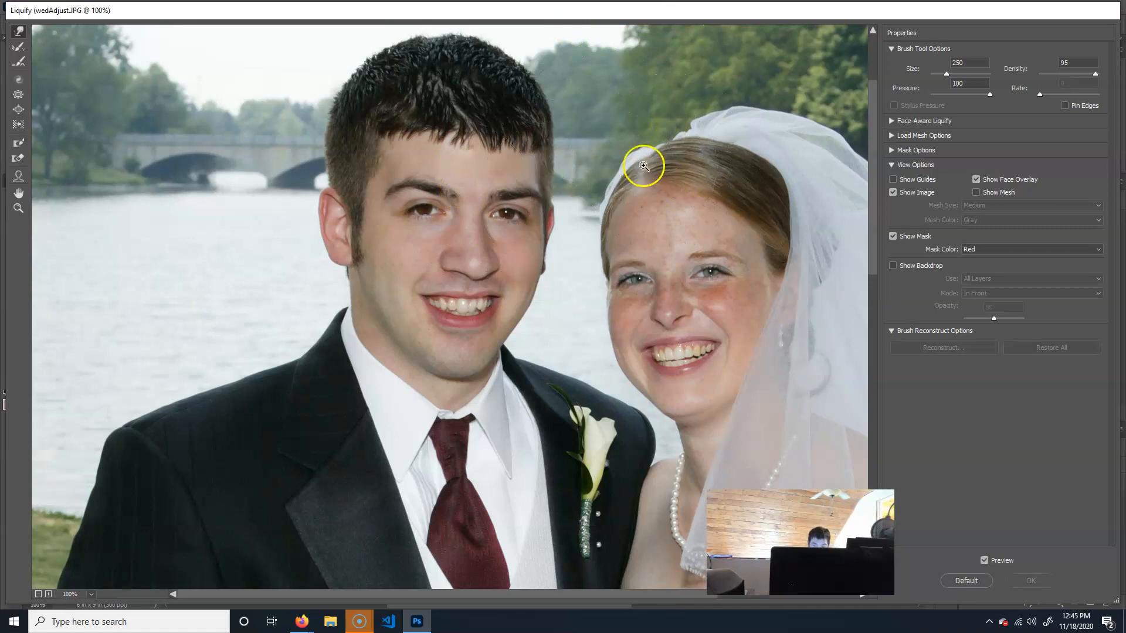
Step: Try a Forward Warp push beside the groom's eye on the bride's side with the size 250 brush, and undo it
key("ctrl+plus")
left_click_drag(665, 195, 663, 318)
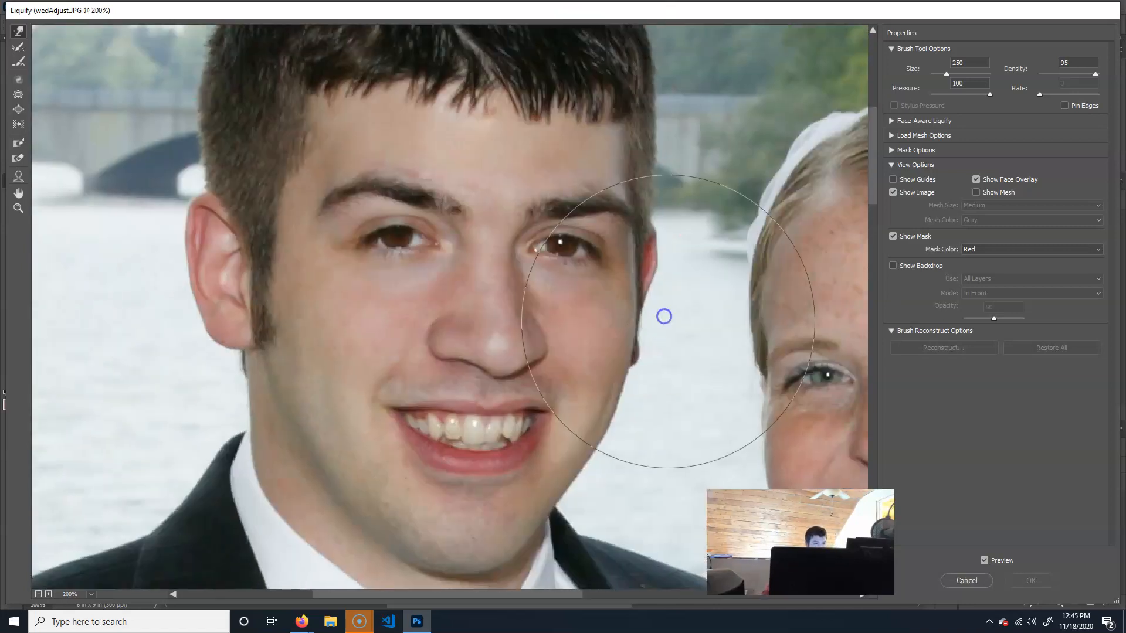
left_click_drag(609, 278, 607, 254)
key("ctrl+z")
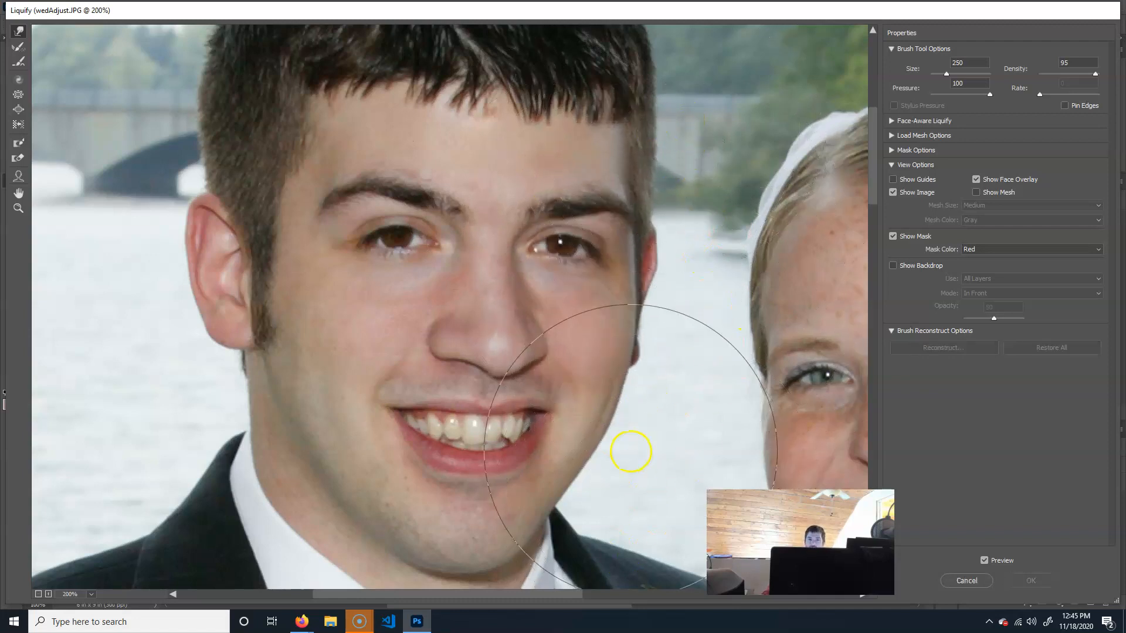
mouse_move(671, 328)
left_mouse_down()
mouse_move(548, 246)
mouse_move(508, 293)
left_mouse_up()
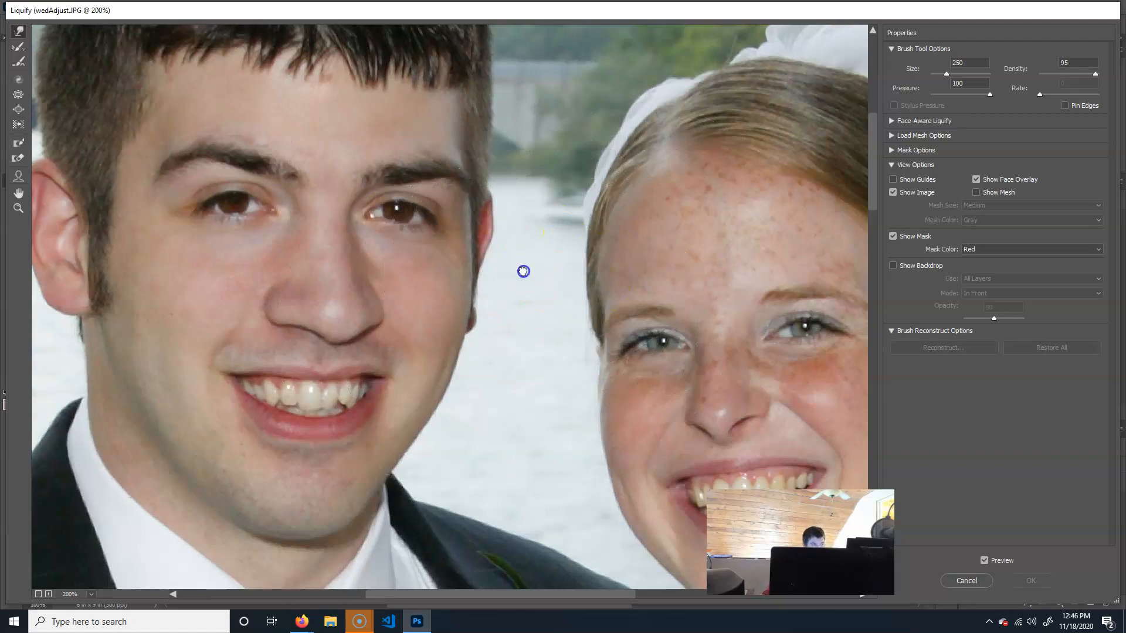
left_click_drag(522, 268, 593, 299)
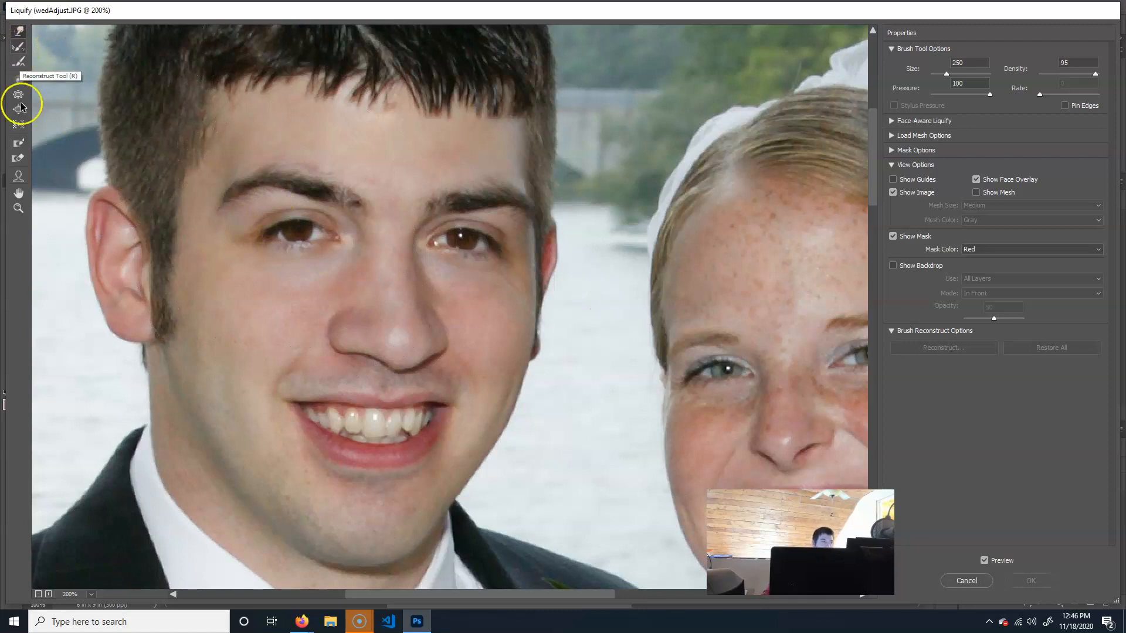
Step: Freeze-mask the groom's face and the background between the couple, leaving only his eye and brow nearest the bride unmasked
left_click(20, 146)
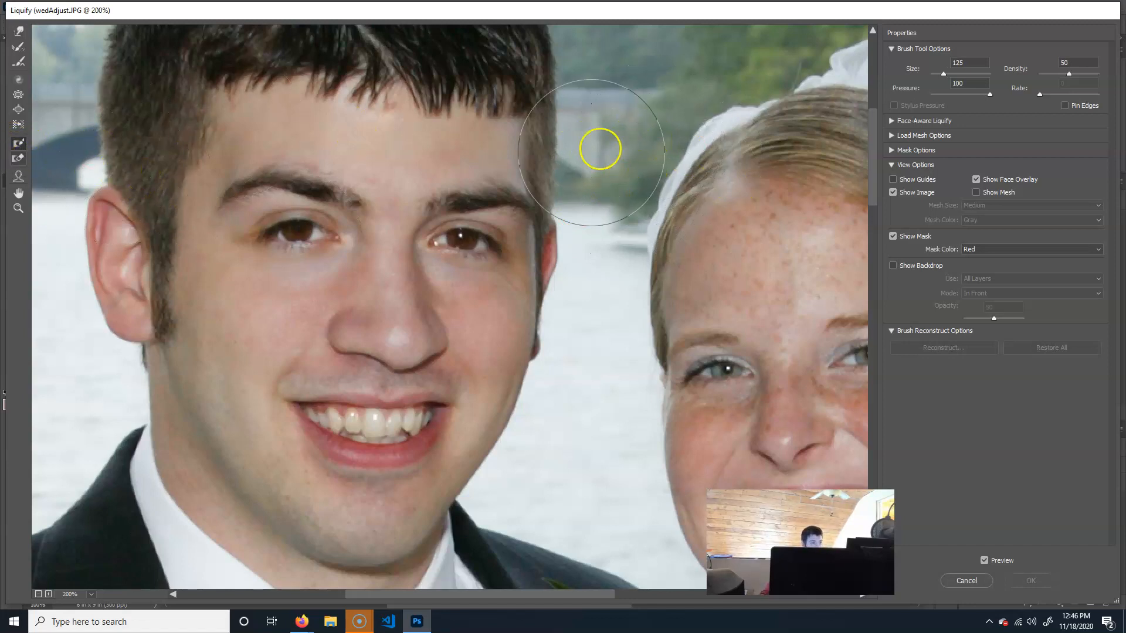
key("[")
key("[")
key("[")
mouse_move(598, 75)
left_mouse_down()
mouse_move(583, 188)
mouse_move(578, 108)
mouse_move(582, 259)
mouse_move(575, 188)
left_mouse_up()
key("]")
key("]")
key("]")
key("]")
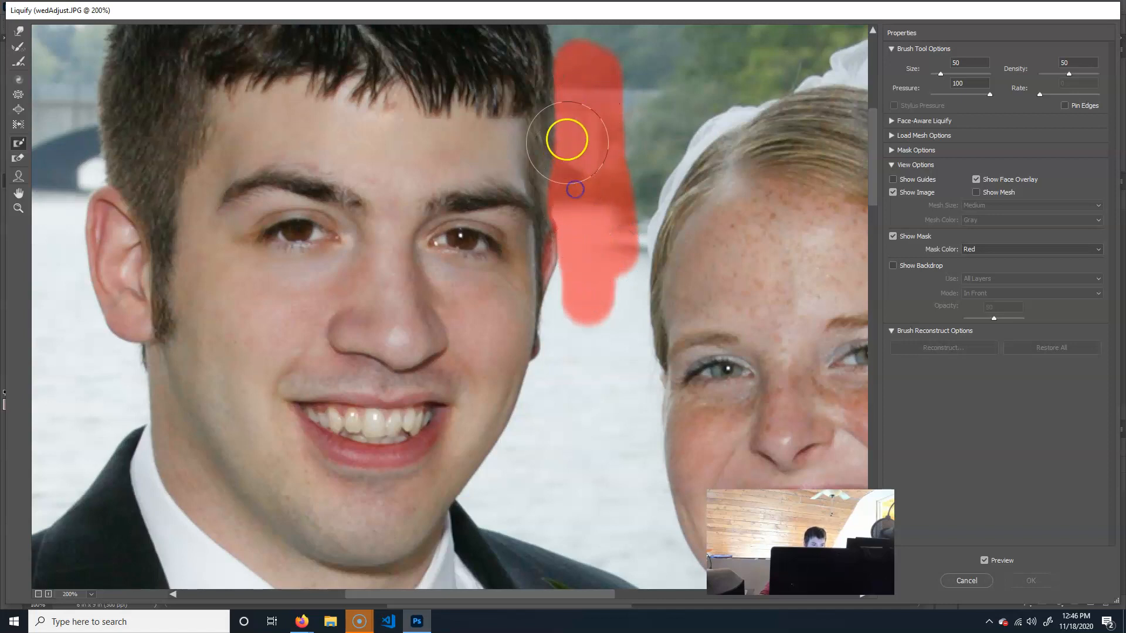
mouse_move(579, 119)
left_mouse_down()
mouse_move(422, 45)
mouse_move(297, 221)
mouse_move(398, 101)
mouse_move(354, 334)
mouse_move(520, 407)
mouse_move(586, 359)
mouse_move(614, 214)
mouse_move(583, 108)
mouse_move(588, 324)
mouse_move(397, 406)
mouse_move(588, 317)
mouse_move(384, 376)
mouse_move(570, 389)
mouse_move(254, 322)
mouse_move(305, 29)
mouse_move(603, 119)
mouse_move(410, 88)
mouse_move(512, 88)
mouse_move(641, 126)
mouse_move(669, 413)
mouse_move(427, 572)
mouse_move(224, 382)
mouse_move(319, 193)
left_mouse_up()
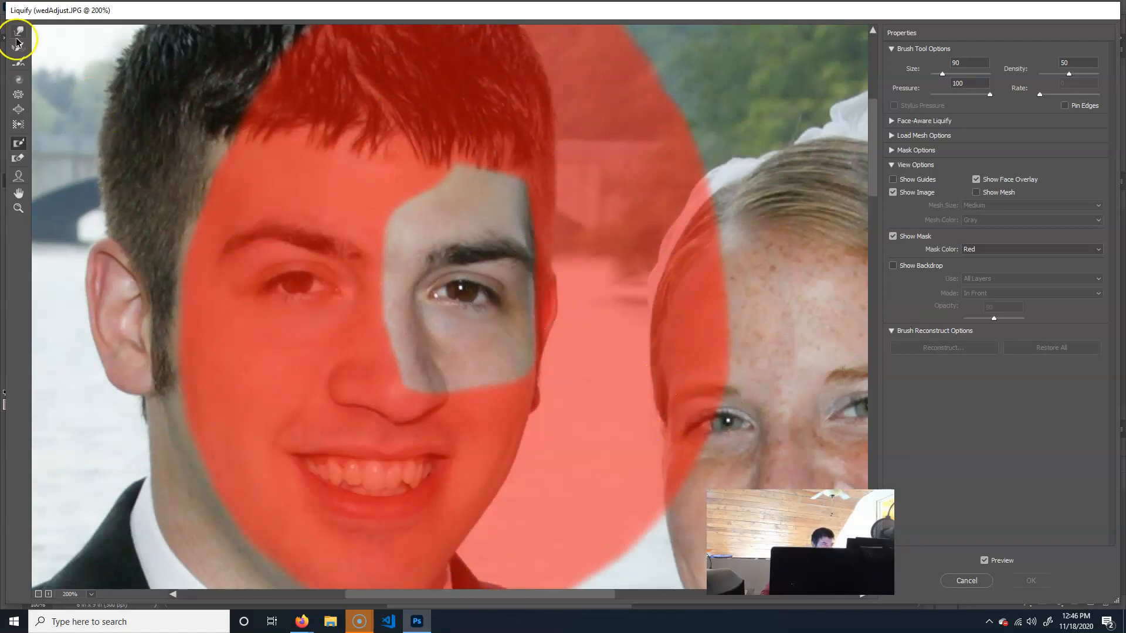
Step: Switch to the Forward Warp tool and reduce its brush size to 175
left_click(22, 31)
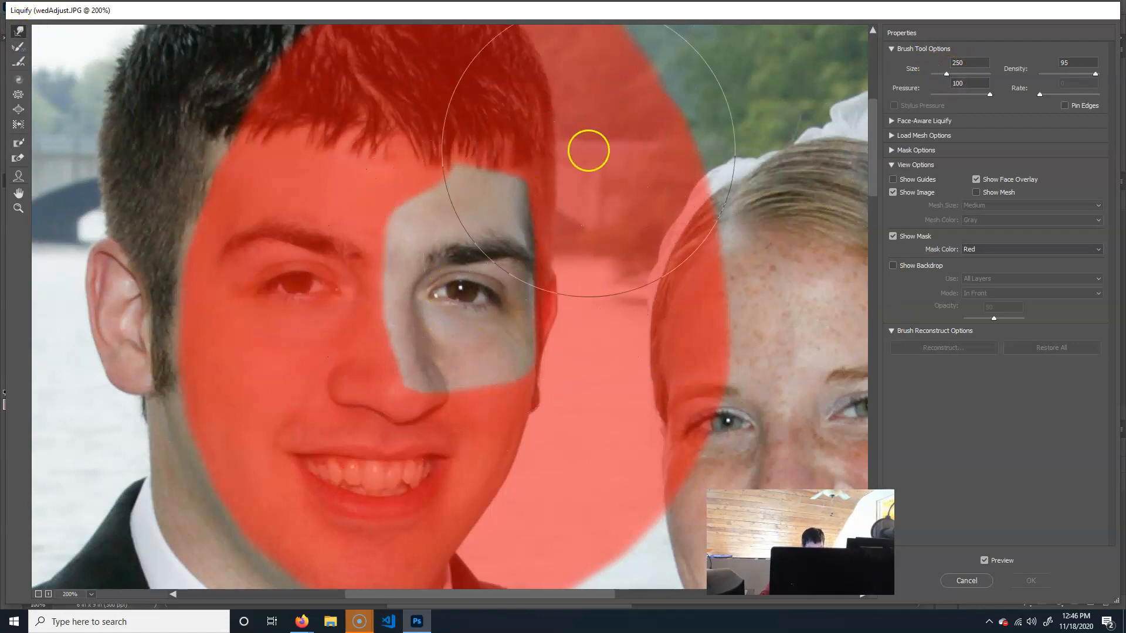
key("bracketleft")
key("bracketleft")
key("bracketleft")
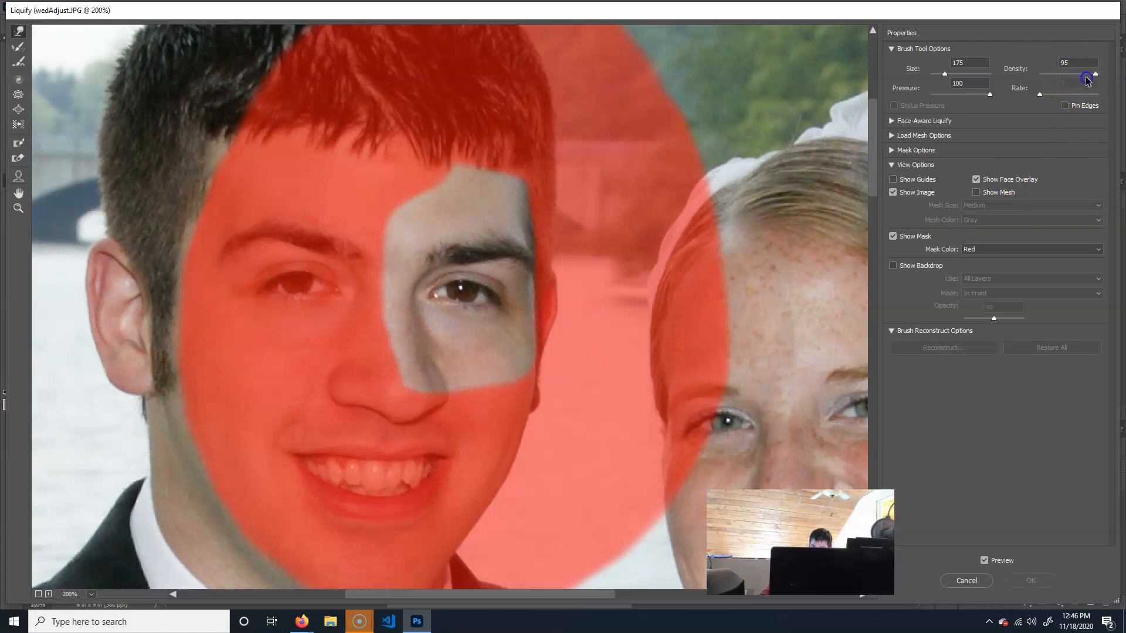
Step: Try pushing the bride's hair and veil upward with brush density 0 and again with density 100, undoing each push
left_click_drag(1044, 76, 1039, 77)
left_click_drag(775, 152, 772, 9)
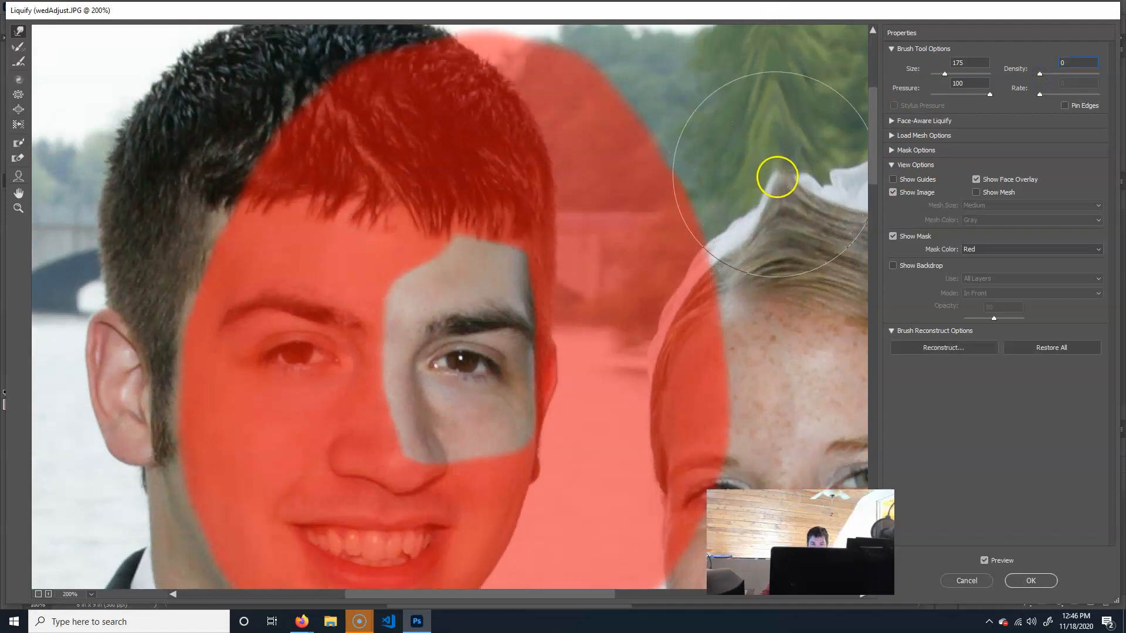
key("ctrl+space")
key("ctrl+z")
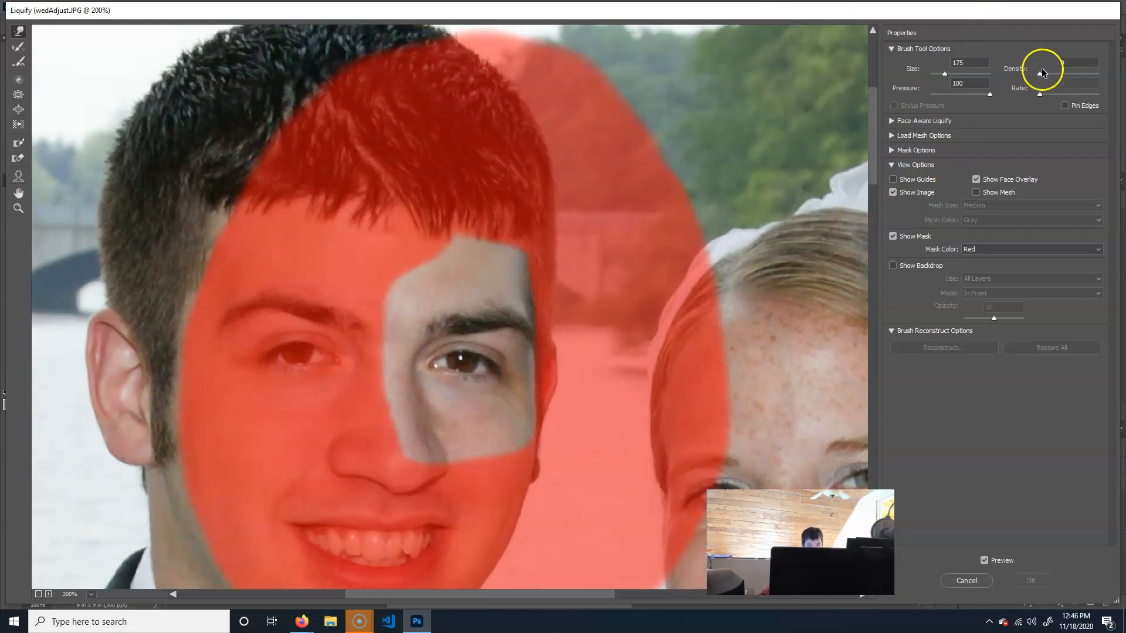
left_click_drag(1049, 72, 1048, 75)
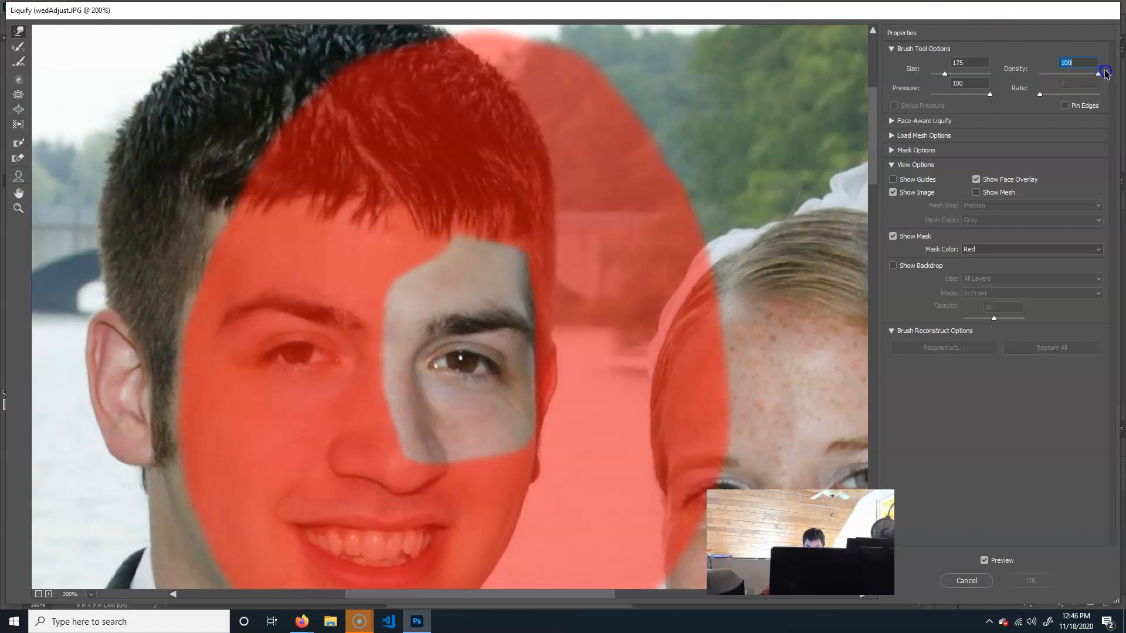
left_click_drag(799, 121, 804, 17)
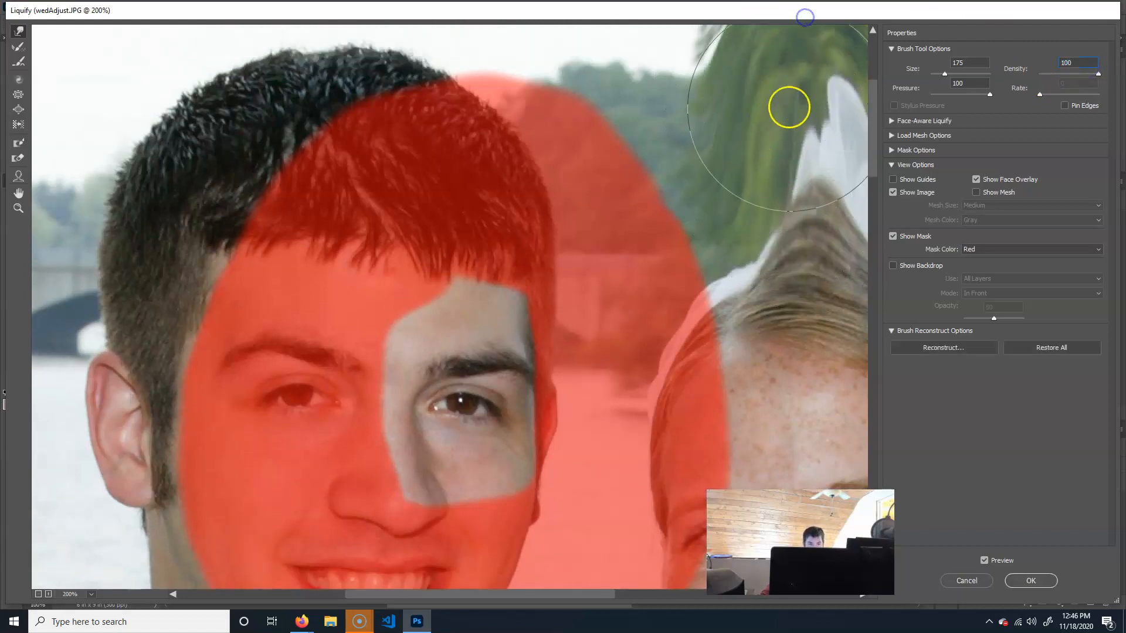
key("ctrl+z")
Step: Set the brush density to 75 and nudge the groom's unmasked eye and eyebrow slightly with Forward Warp
left_click(1099, 72)
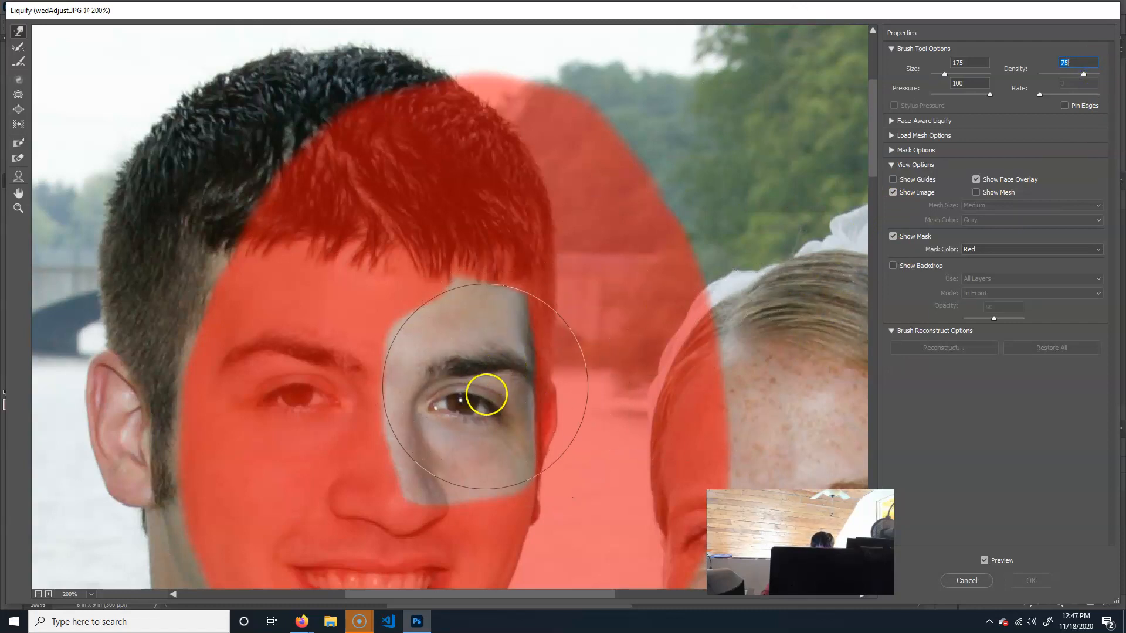
mouse_move(471, 414)
left_mouse_down()
mouse_move(527, 420)
mouse_move(485, 413)
left_mouse_up()
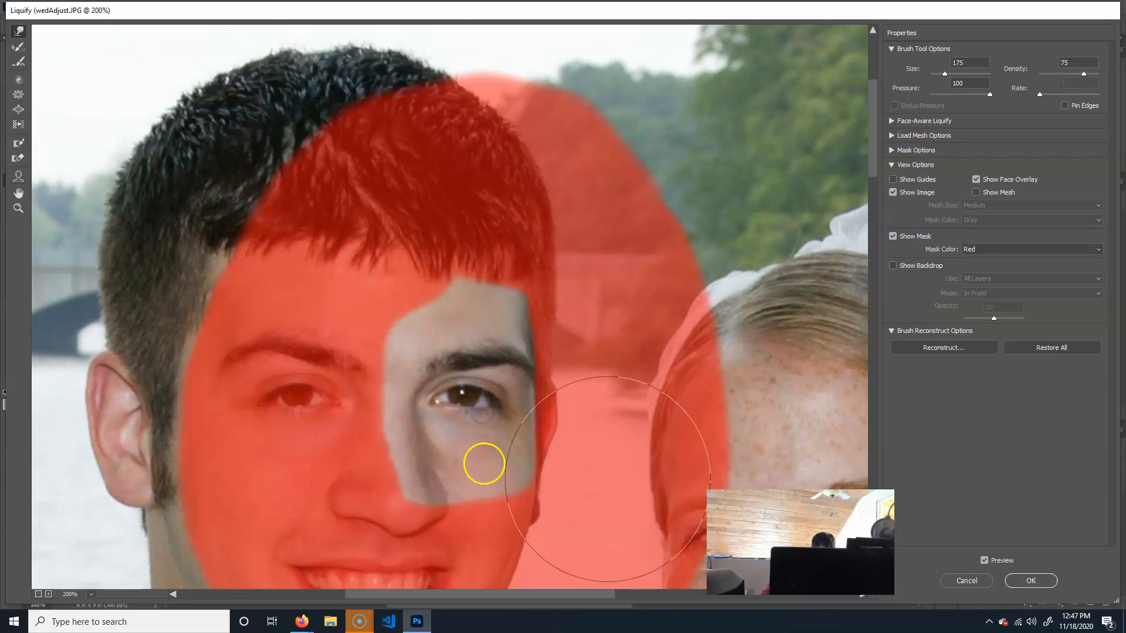
left_click_drag(522, 370, 520, 346)
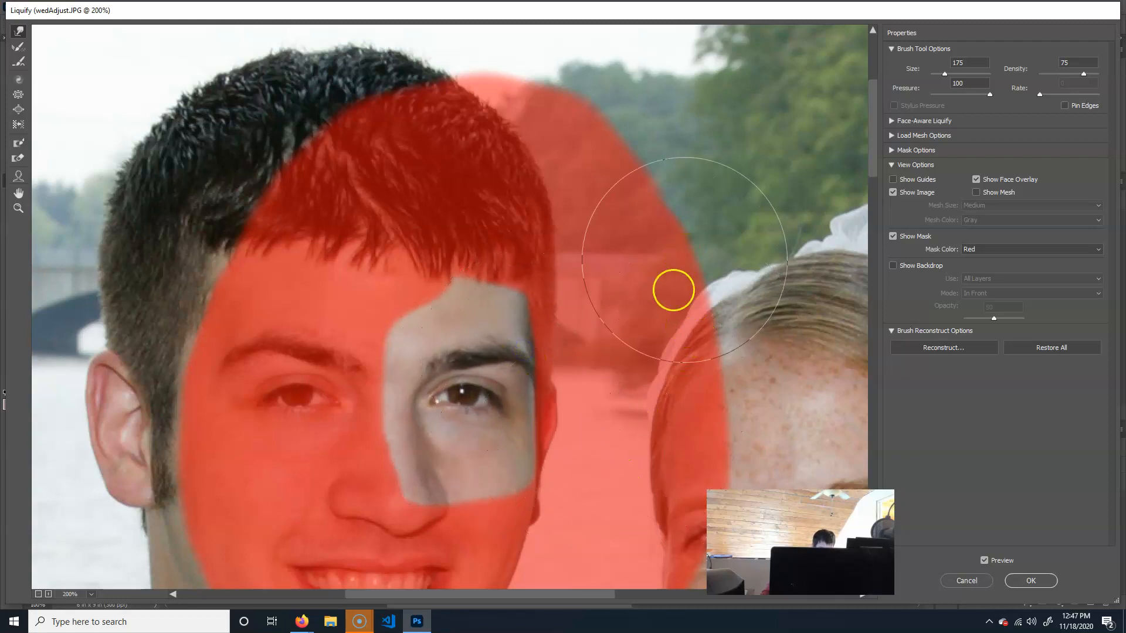
Step: Thaw the entire frozen mask over the couple with the Thaw Mask tool at brush size 500
left_click_drag(607, 445, 576, 214)
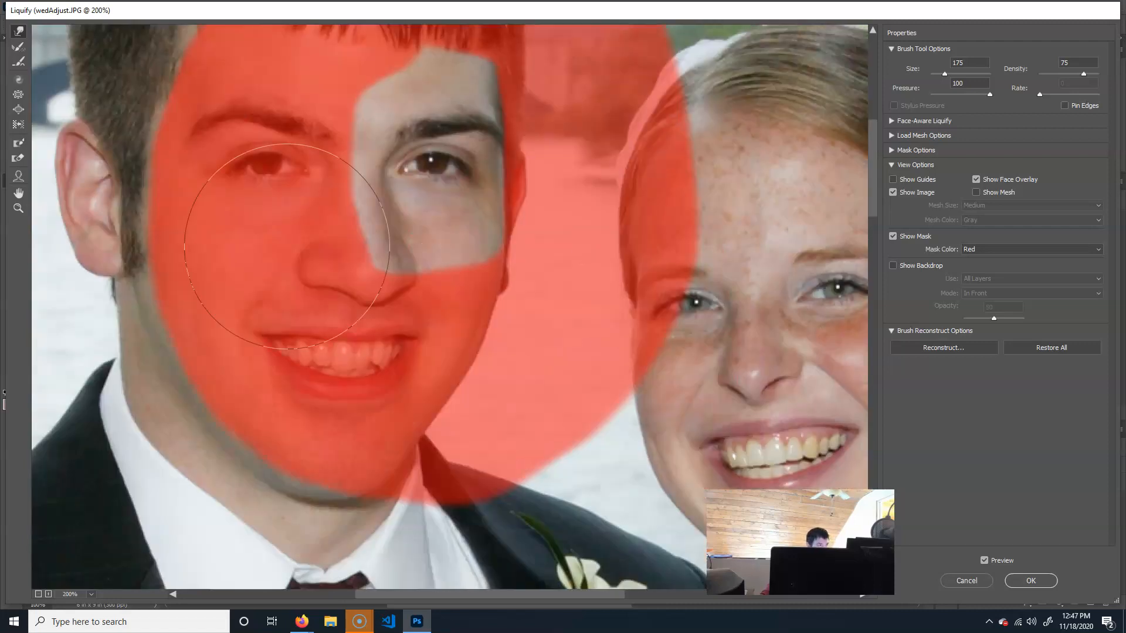
left_click(18, 158)
mouse_move(560, 433)
left_mouse_down()
mouse_move(535, 346)
mouse_move(329, 121)
mouse_move(530, 80)
left_mouse_up()
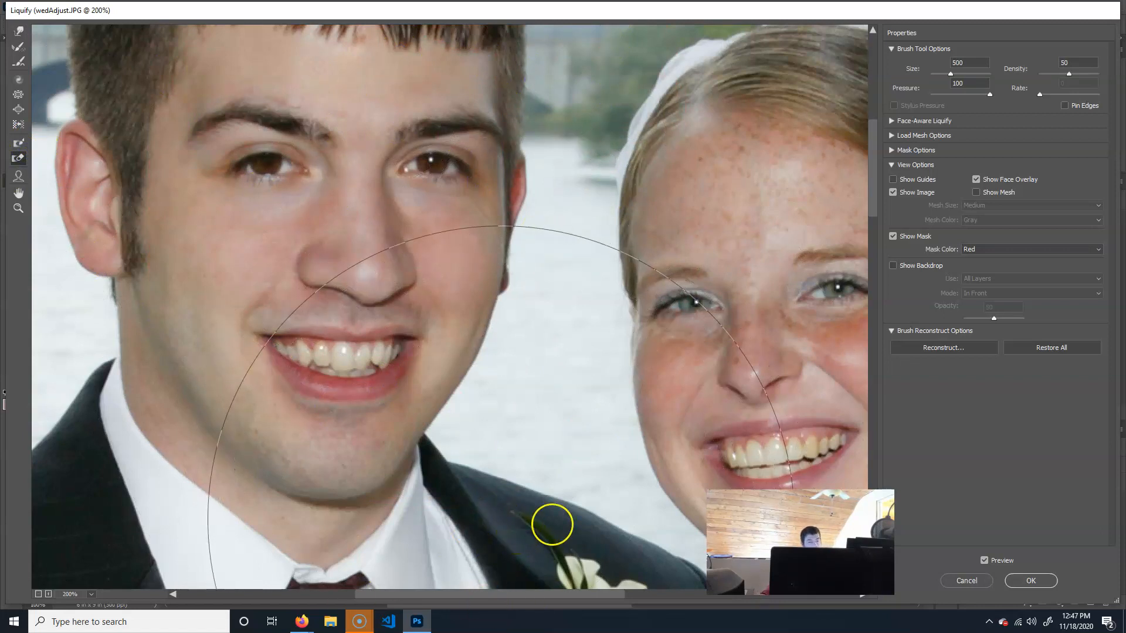
left_click_drag(432, 441, 525, 400)
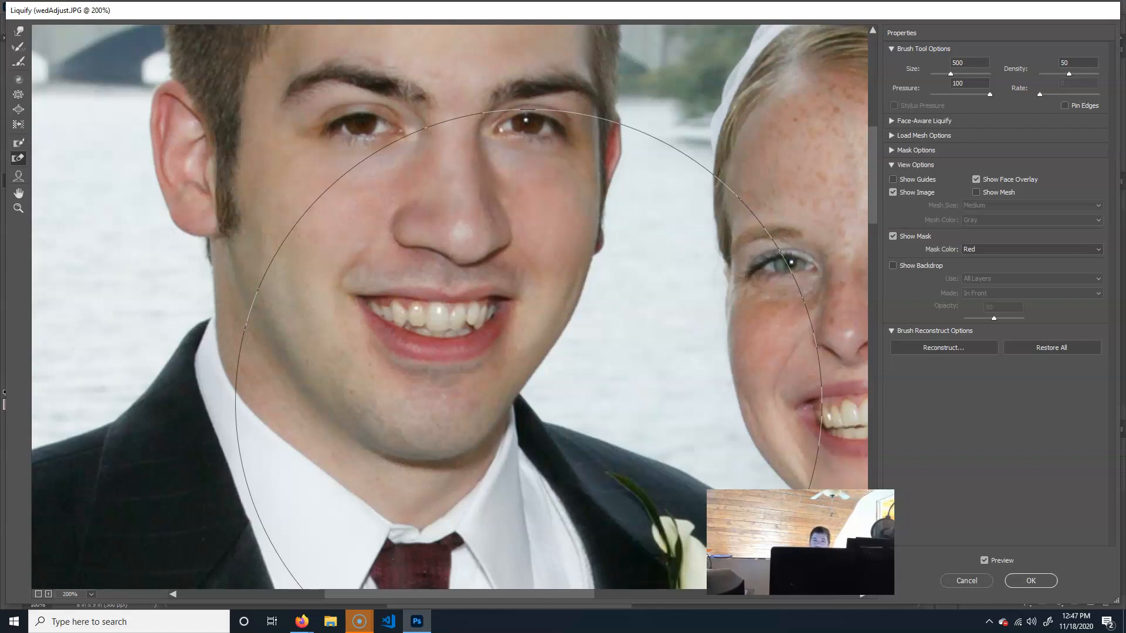
left_click(533, 382)
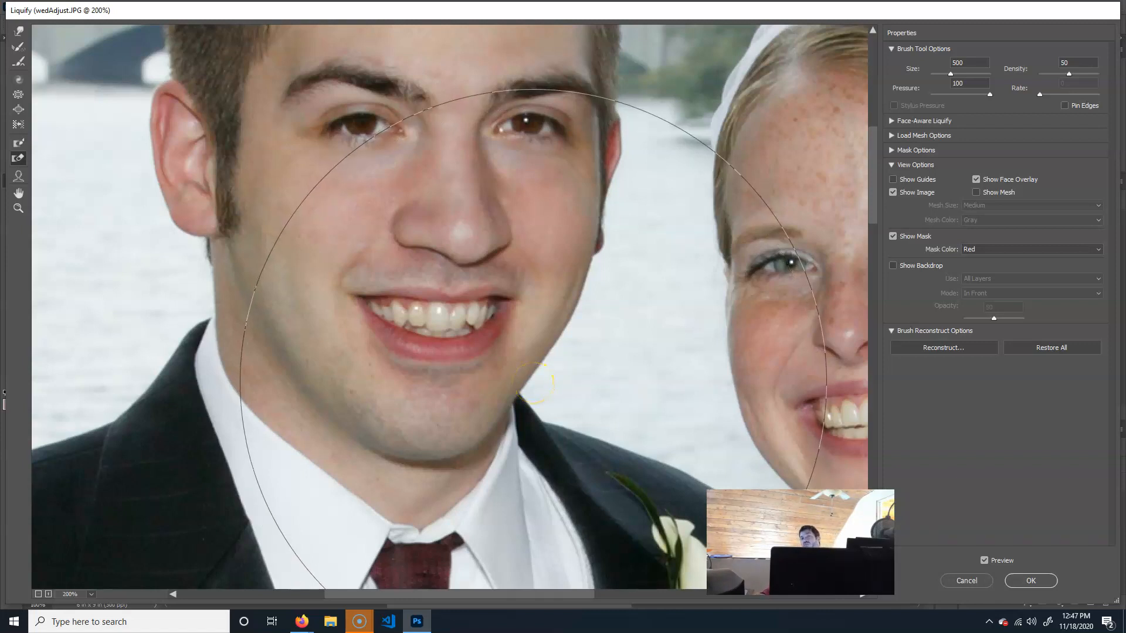
left_click(527, 378)
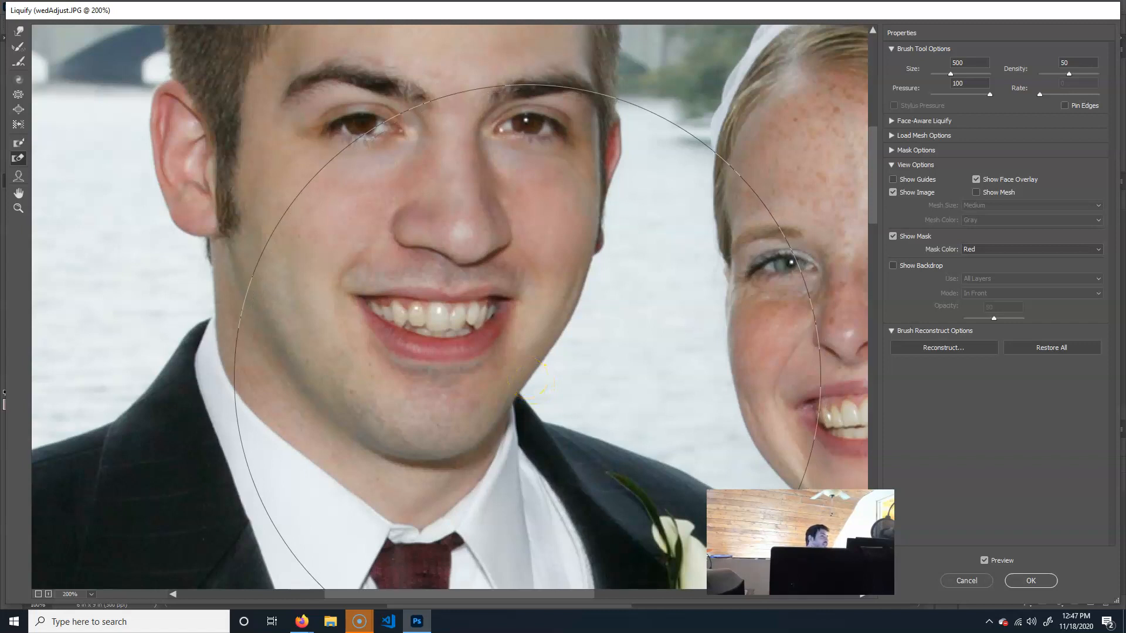
left_click(502, 333)
Step: Freeze-mask the groom's mouth, ears, chin, collar and nearby background with a size 90 brush, leaving cheeks and jawline free, and return to Forward Warp
left_click(18, 143)
left_click(316, 284)
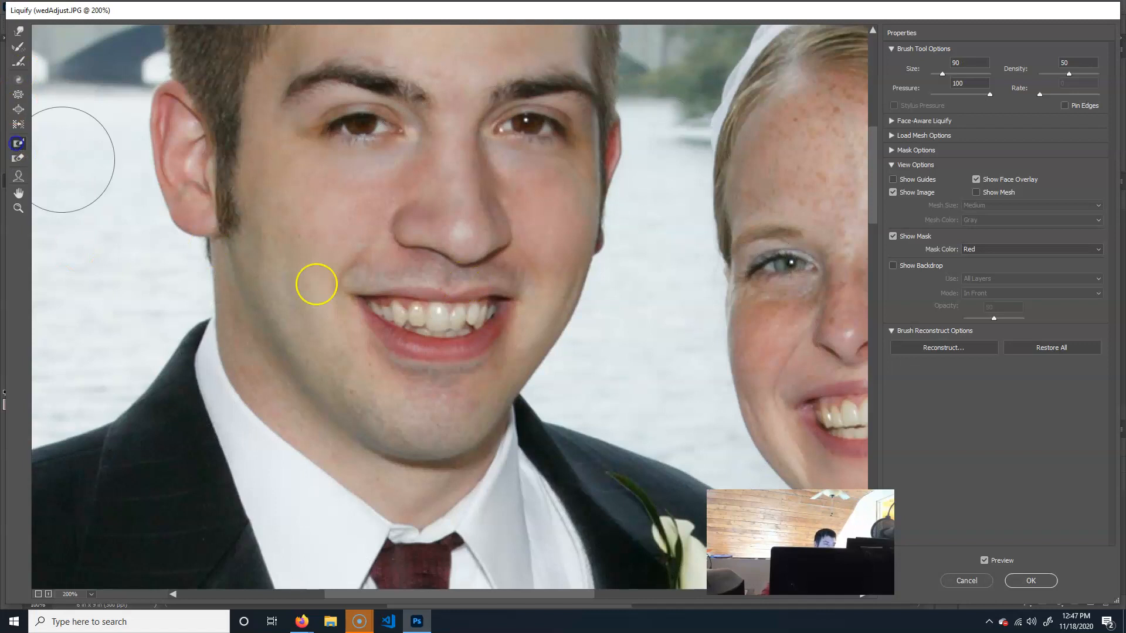
mouse_move(613, 186)
left_mouse_down()
mouse_move(544, 204)
mouse_move(480, 260)
mouse_move(377, 293)
mouse_move(424, 313)
mouse_move(475, 289)
mouse_move(433, 322)
mouse_move(397, 313)
mouse_move(366, 267)
mouse_move(221, 176)
mouse_move(124, 180)
mouse_move(44, 327)
mouse_move(116, 452)
mouse_move(111, 294)
mouse_move(125, 184)
mouse_move(158, 283)
mouse_move(158, 341)
mouse_move(155, 258)
mouse_move(154, 400)
mouse_move(151, 314)
mouse_move(189, 420)
mouse_move(202, 434)
mouse_move(180, 384)
mouse_move(223, 454)
mouse_move(259, 484)
mouse_move(230, 443)
mouse_move(290, 510)
mouse_move(360, 542)
mouse_move(239, 436)
mouse_move(342, 512)
mouse_move(452, 546)
mouse_move(424, 540)
mouse_move(415, 457)
mouse_move(466, 482)
mouse_move(432, 523)
mouse_move(462, 474)
mouse_move(486, 470)
mouse_move(446, 452)
mouse_move(490, 462)
mouse_move(638, 437)
mouse_move(673, 346)
mouse_move(674, 242)
mouse_move(649, 177)
mouse_move(625, 184)
mouse_move(643, 275)
mouse_move(627, 404)
mouse_move(600, 454)
mouse_move(514, 445)
left_mouse_up()
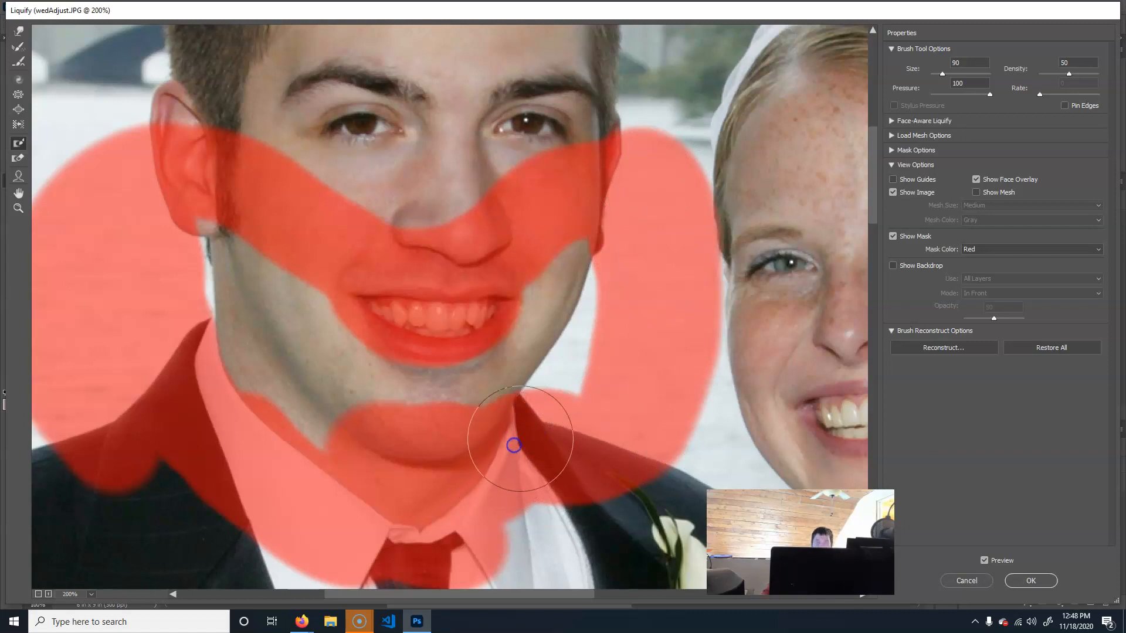
left_click(414, 302)
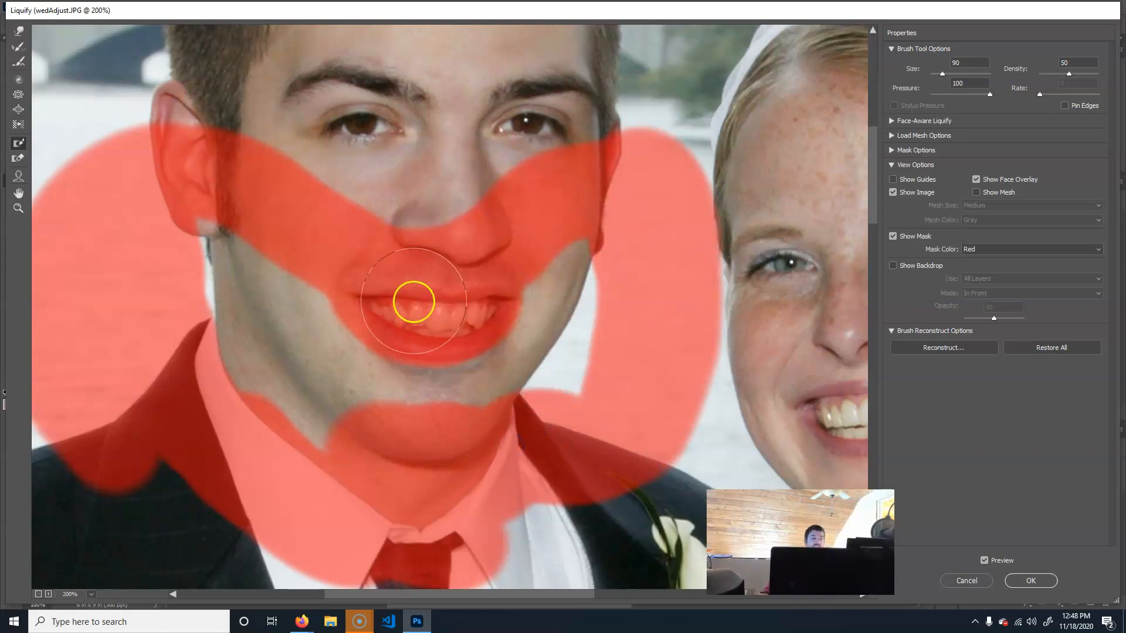
mouse_move(158, 263)
left_mouse_down()
mouse_move(169, 221)
mouse_move(166, 312)
mouse_move(161, 269)
left_mouse_up()
left_click(18, 31)
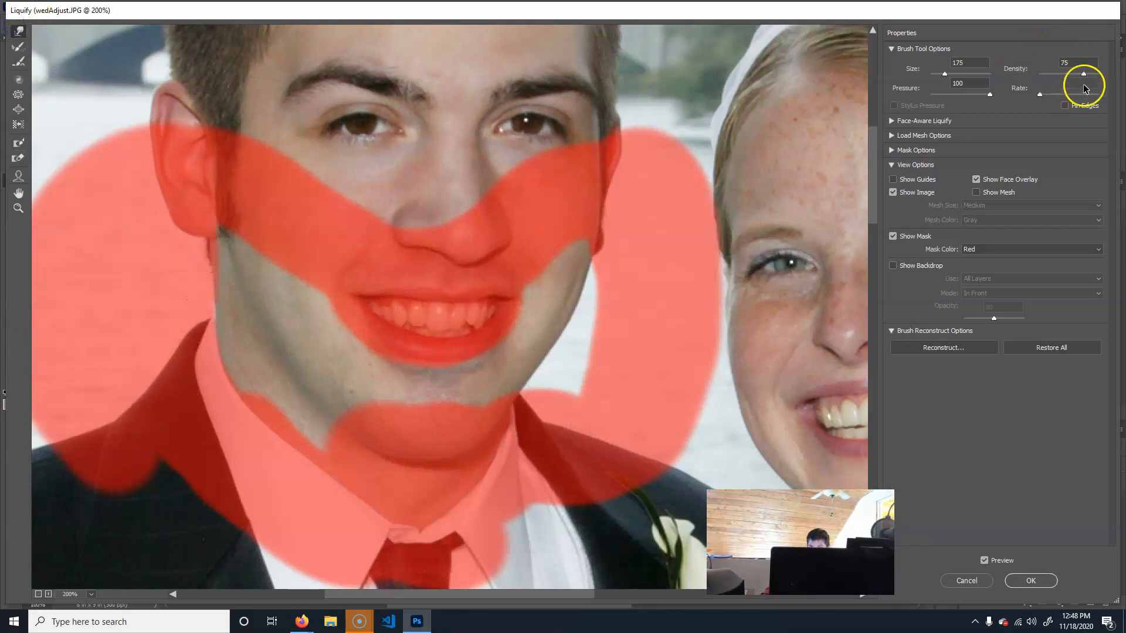
Step: Set the brush density to 57 and push both of the groom's unmasked cheek and jaw areas with Forward Warp
left_click_drag(1083, 73, 1073, 73)
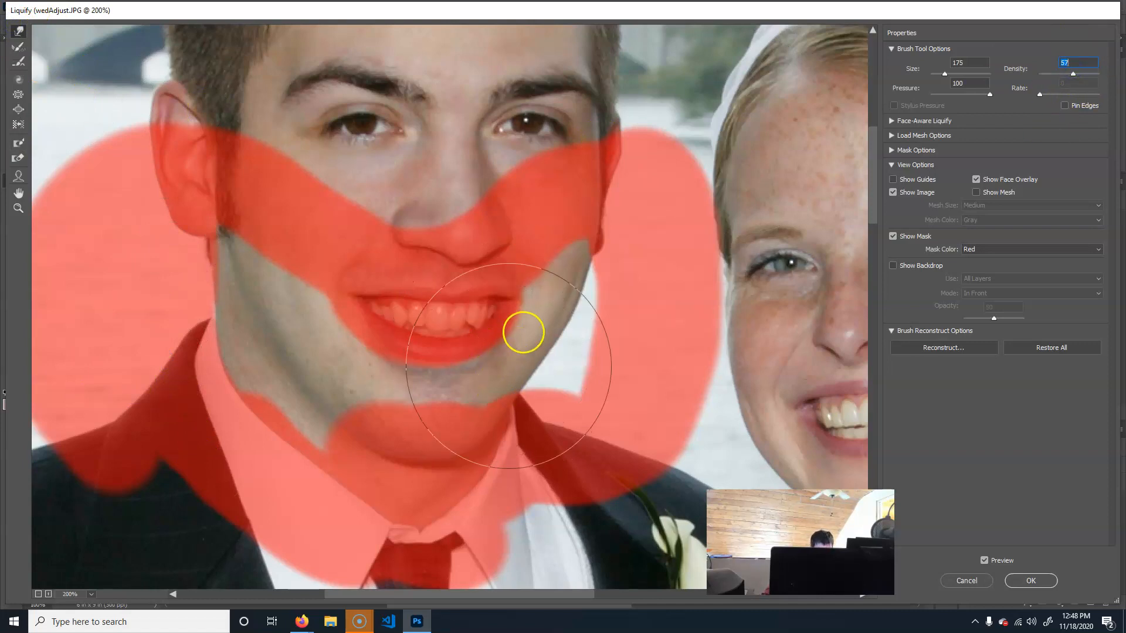
mouse_move(553, 333)
left_mouse_down()
mouse_move(568, 342)
mouse_move(553, 359)
left_mouse_up()
left_click_drag(270, 330, 256, 289)
Step: Reduce the Forward Warp brush size to 100, nudge the groom's jaw and the area below his eye slightly, and apply Liquify
key("bracketleft")
key("bracketleft")
key("bracketleft")
left_click_drag(296, 377, 289, 372)
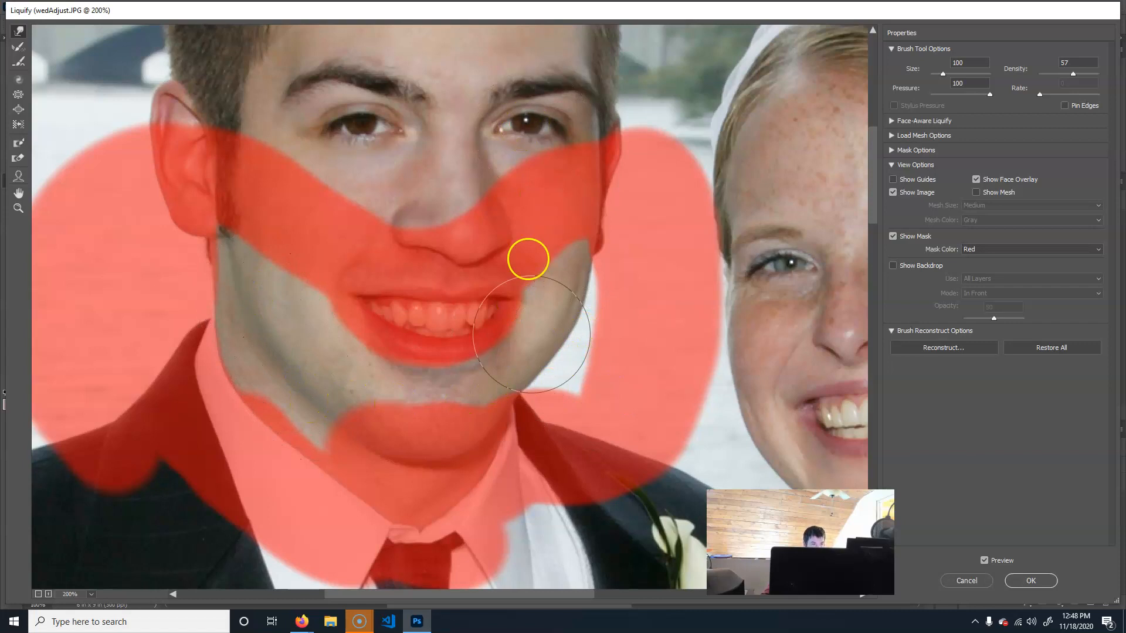
mouse_move(339, 156)
left_mouse_down()
mouse_move(323, 245)
mouse_move(337, 158)
left_mouse_up()
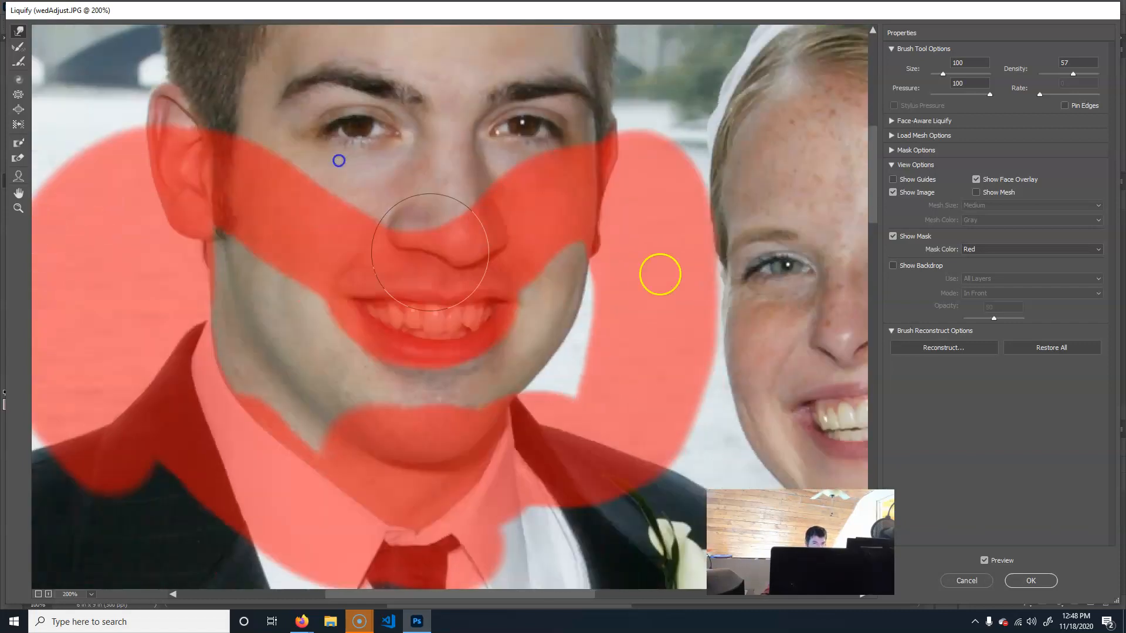
left_click(1044, 583)
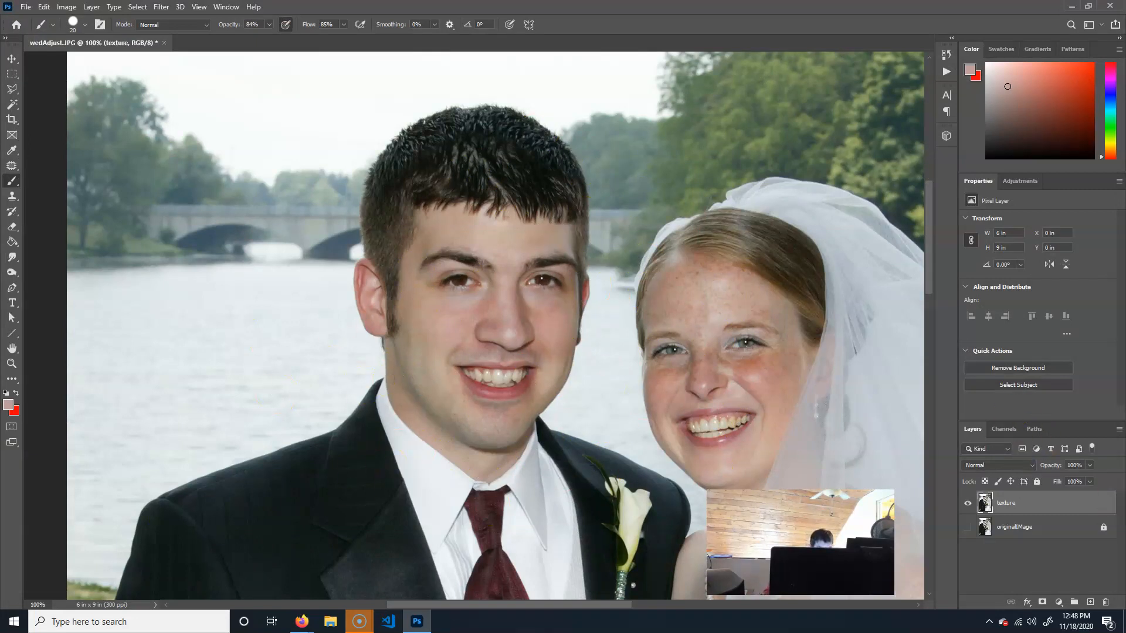
Step: With the Clone Stamp at brush size 9, sample the highlight in one of the groom's eyes and stamp it onto his other eye
left_click_drag(11, 166, 50, 199)
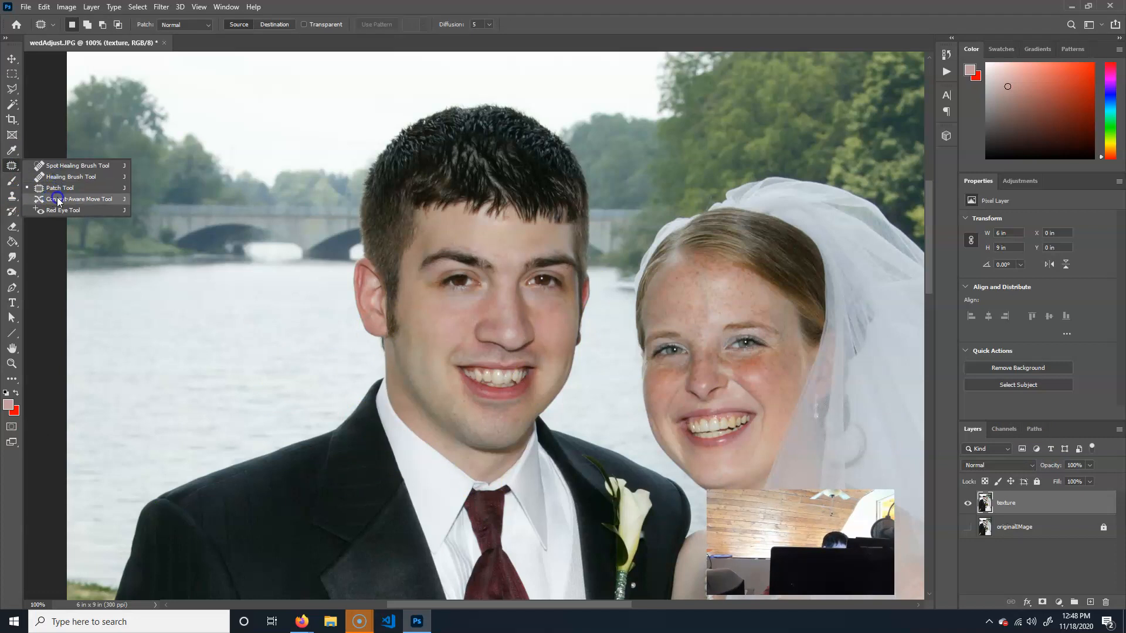
left_click(12, 197)
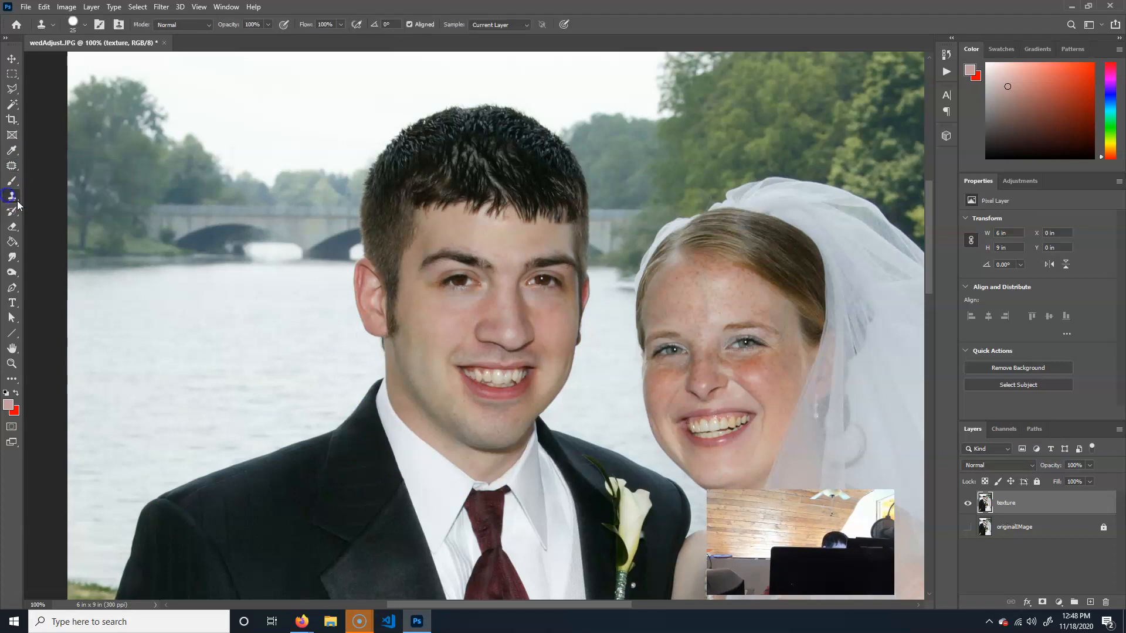
key("bracketleft")
key("bracketleft")
key("bracketleft")
key("bracketleft")
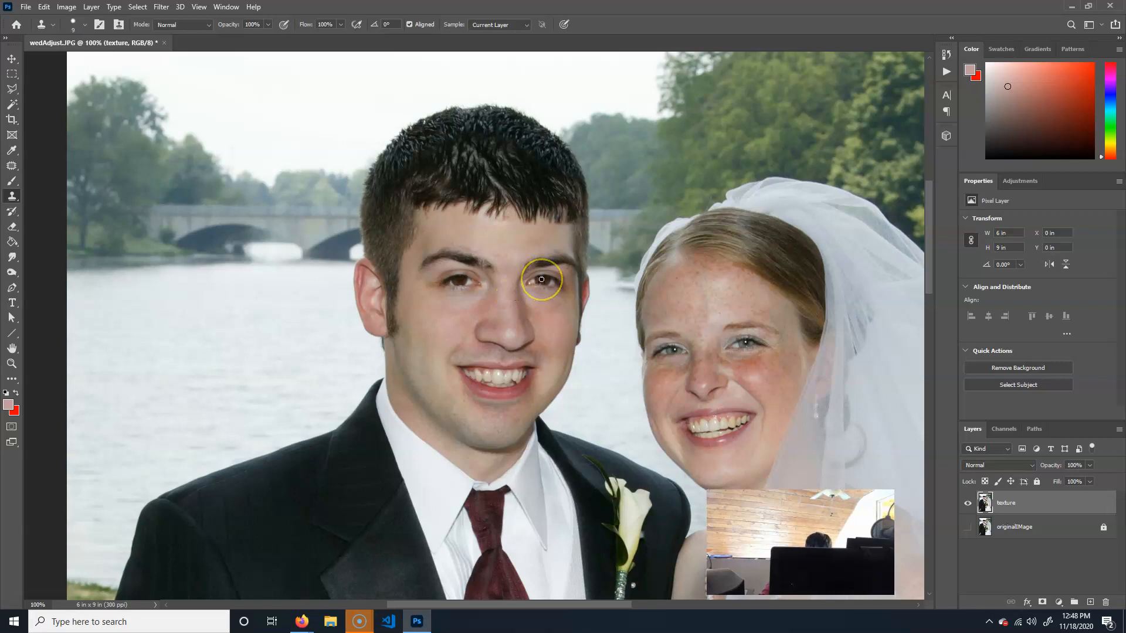
left_click(541, 279, "alt")
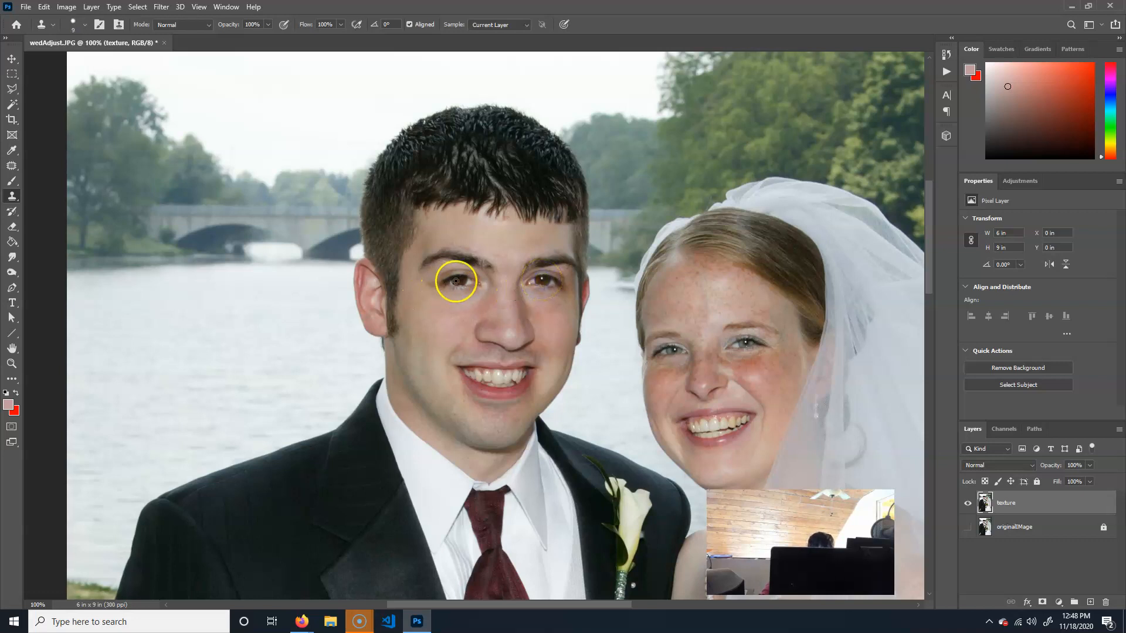
left_click(459, 279)
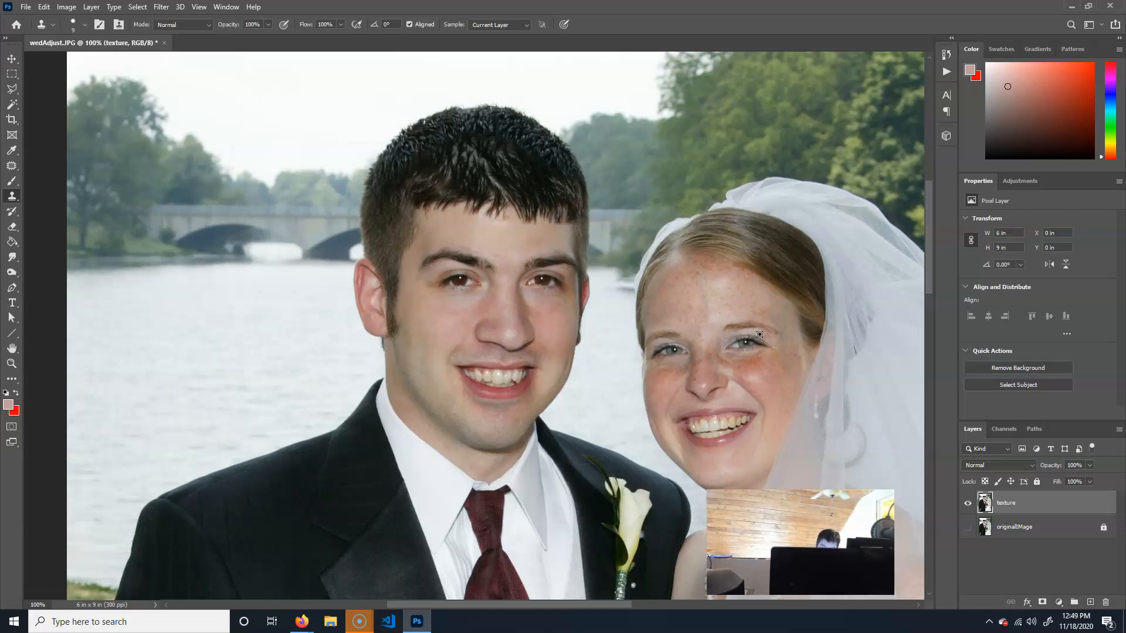
Step: Make the originalImage layer visible and toggle the texture layer off and on repeatedly to compare the photo before and after retouching
key("ctrl+minus")
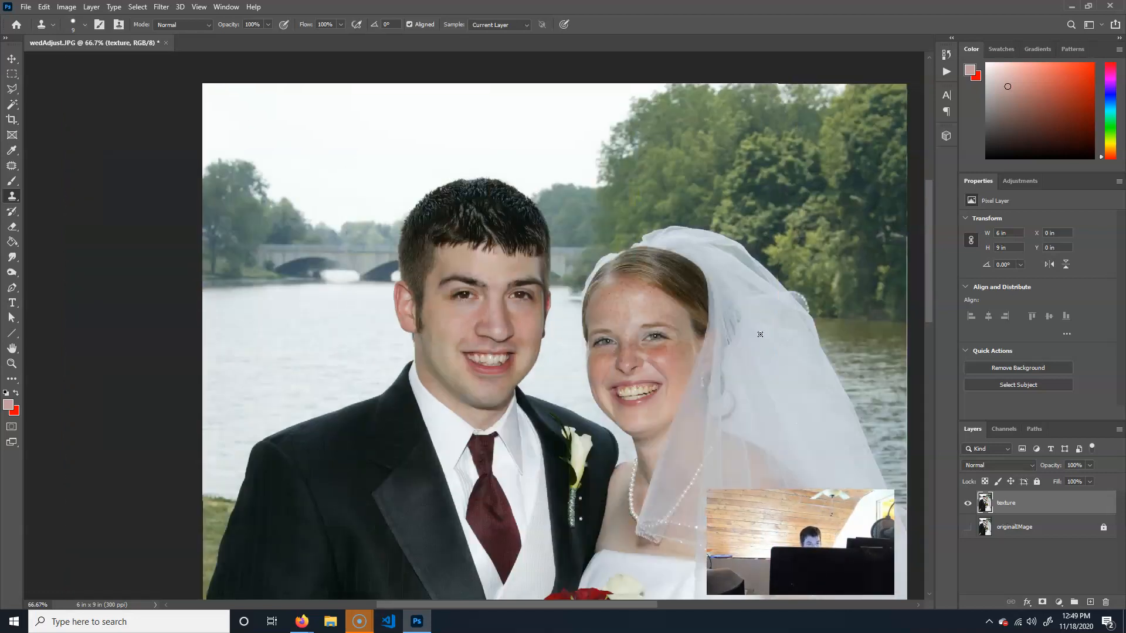
key("ctrl+minus")
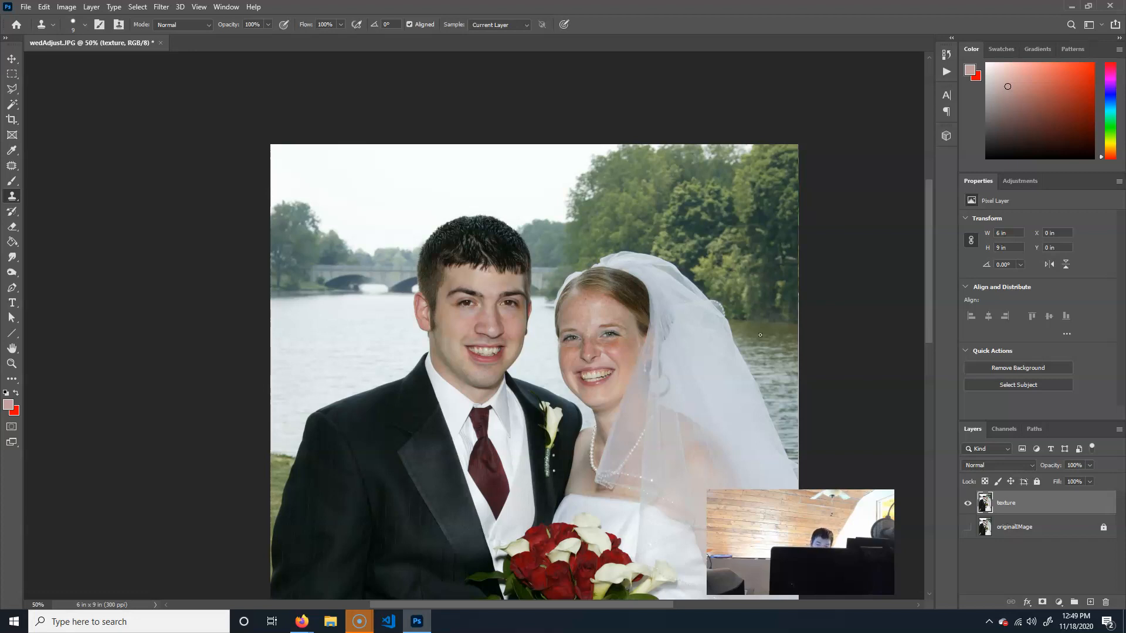
left_click(967, 527)
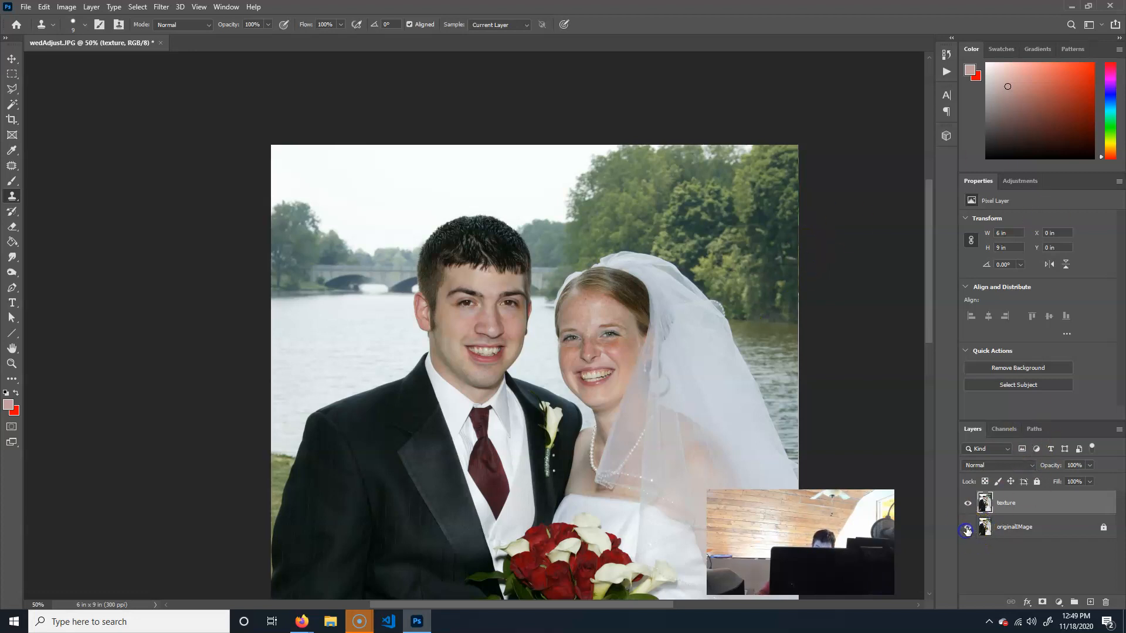
left_click(968, 504)
left_click(968, 504)
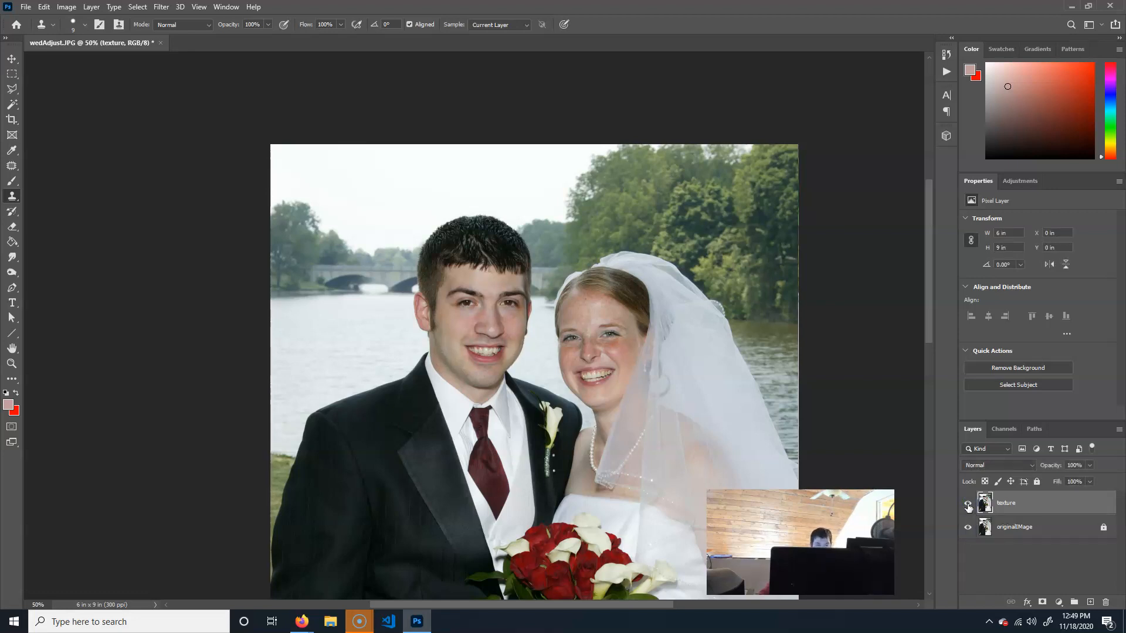
left_click(967, 506)
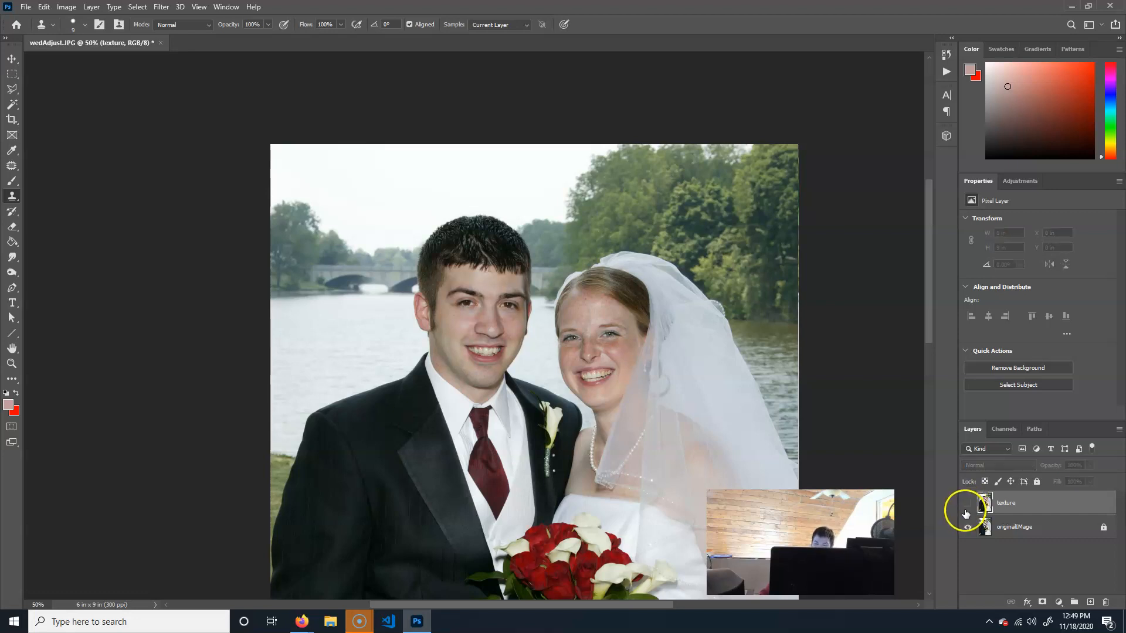
left_click(968, 505)
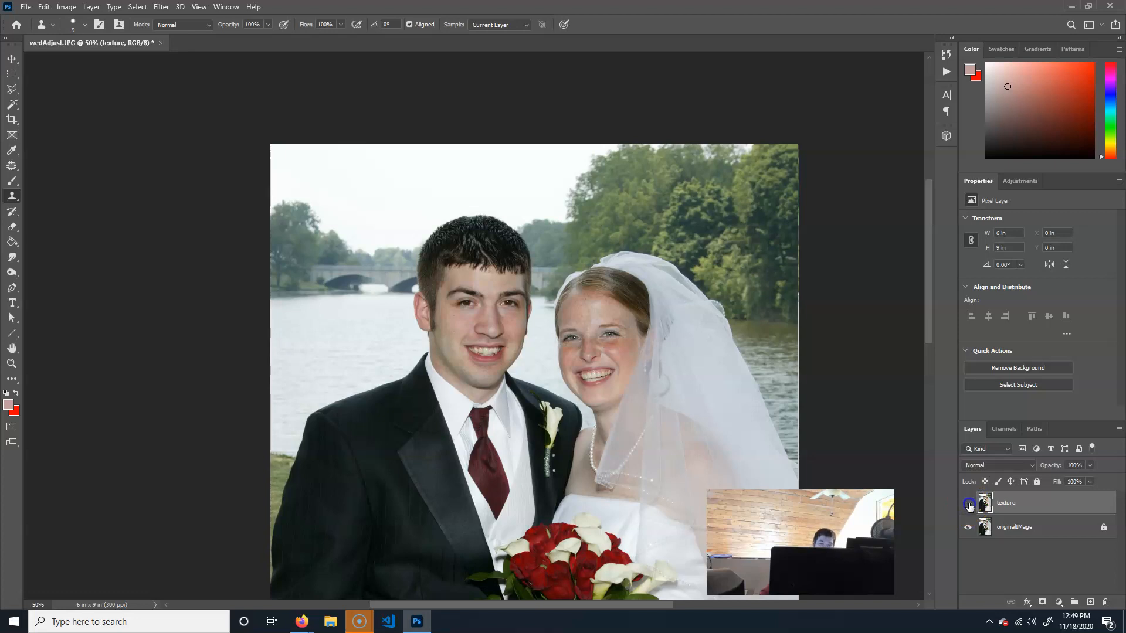
left_click(969, 505)
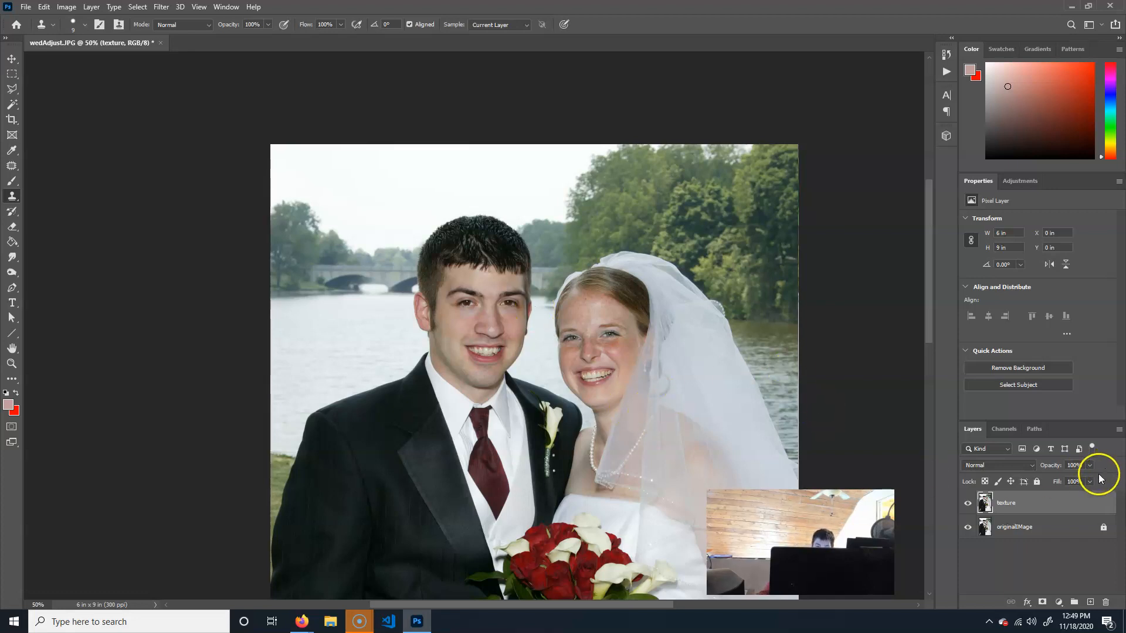
left_click(967, 503)
left_click(968, 504)
left_click(968, 504)
left_click(967, 504)
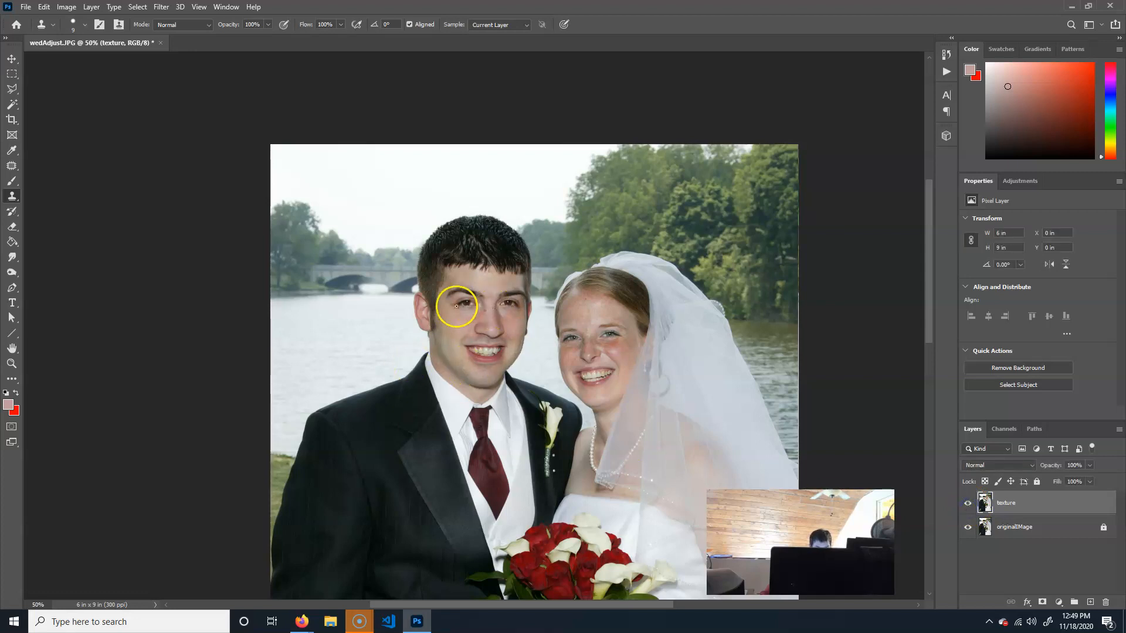
left_click(966, 503)
left_click(967, 503)
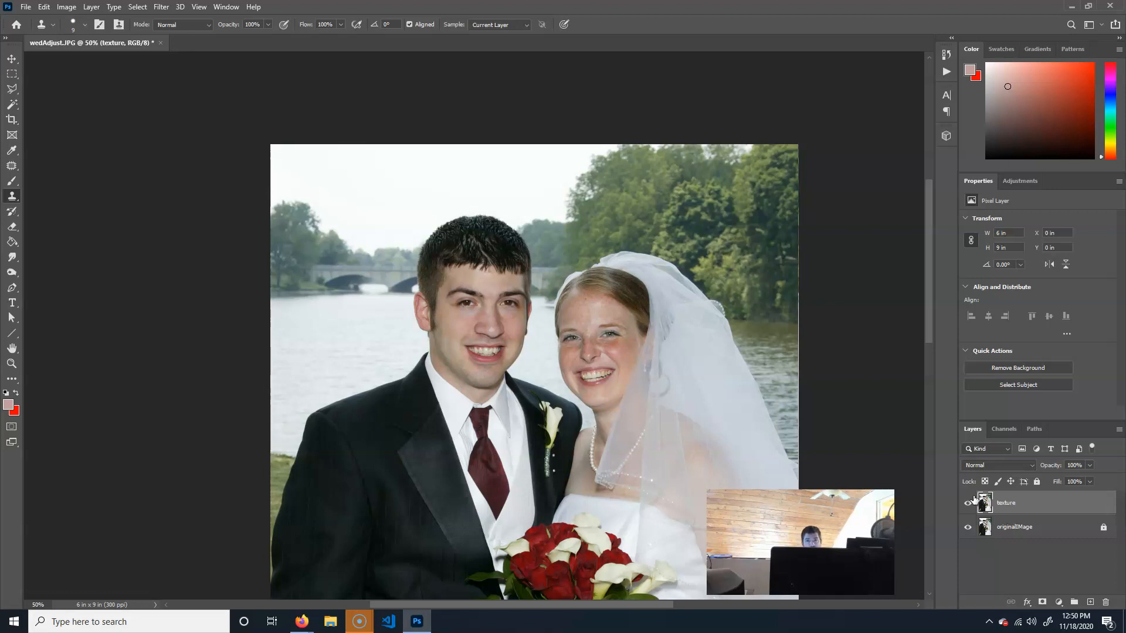
left_click(1000, 511)
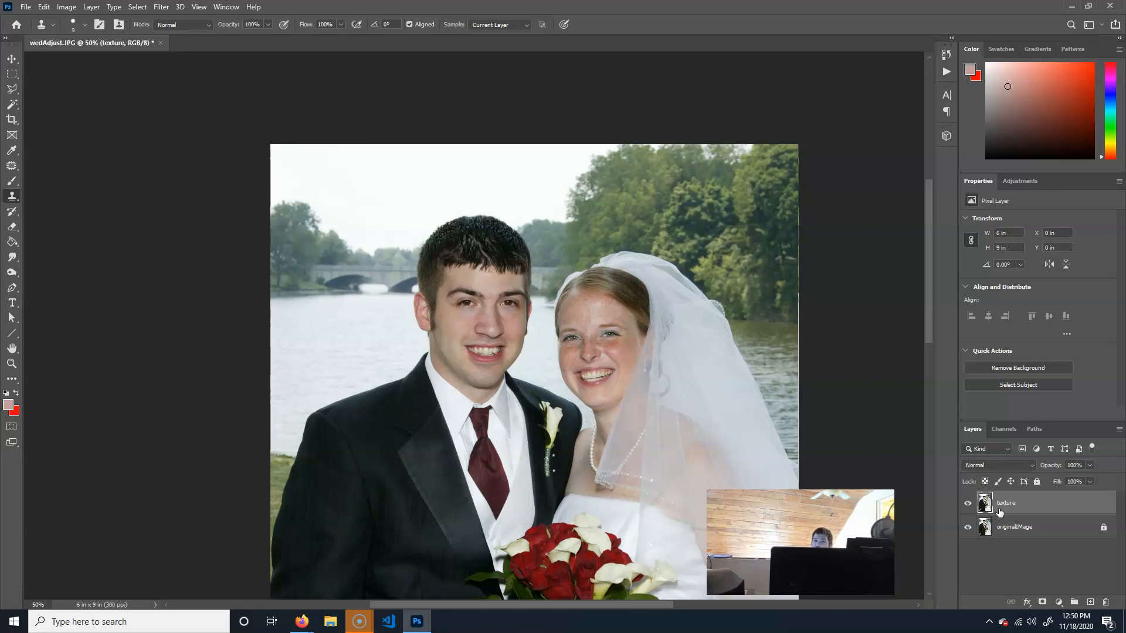
left_click(1002, 512)
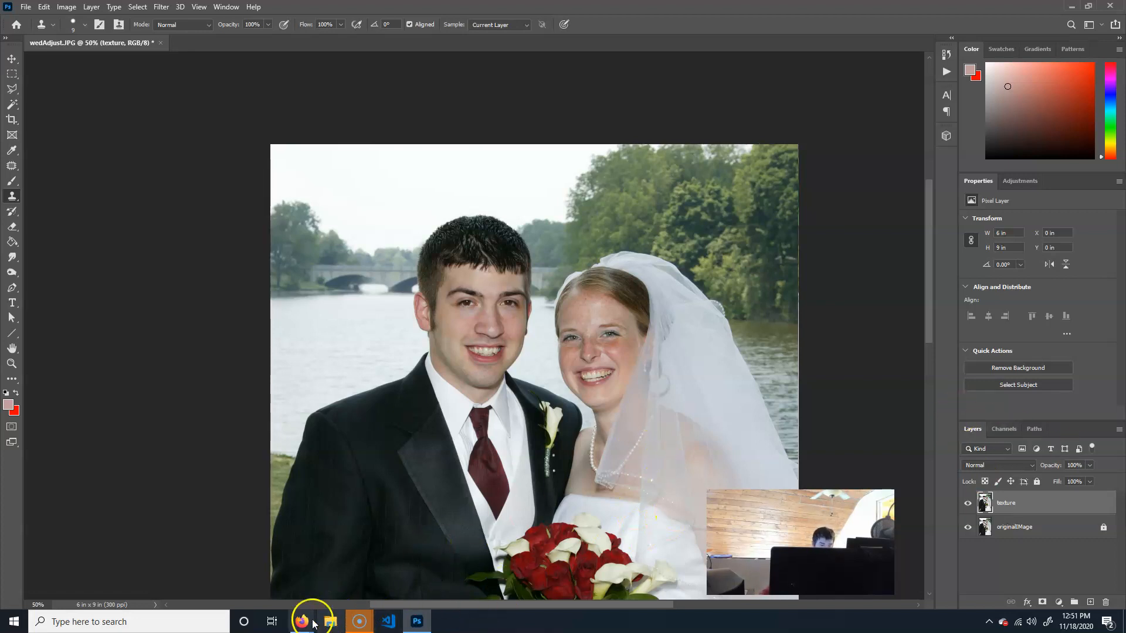
Step: Switch to Firefox and open the Phlearn Channel link in the Photo Retouching section of the class page
mouse_move(302, 621)
left_click(369, 570)
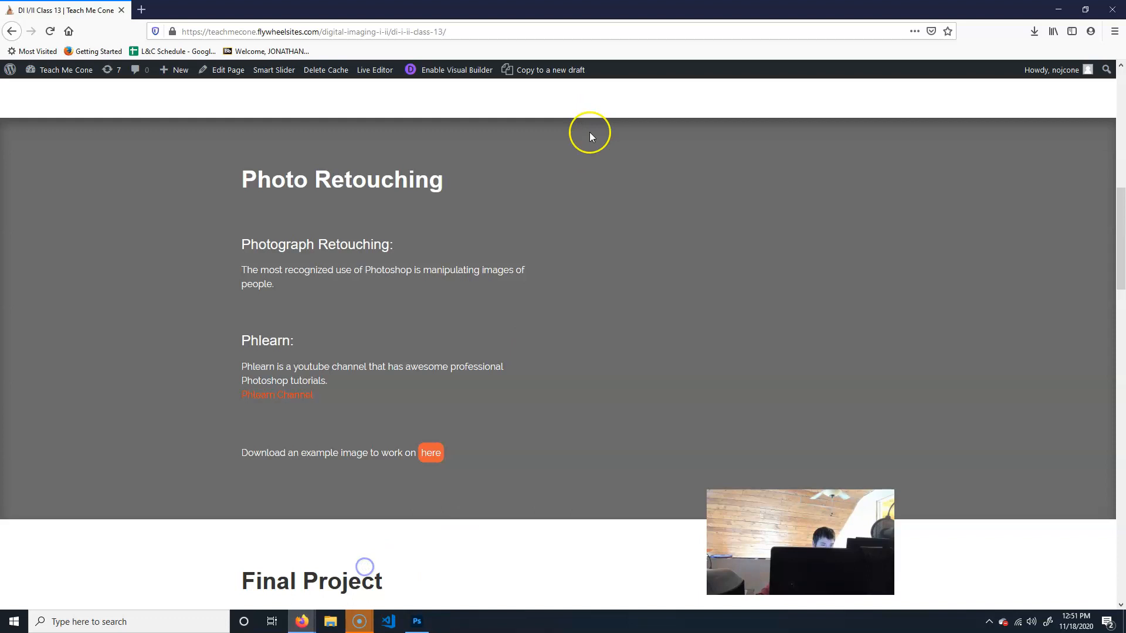
middle_click(272, 387)
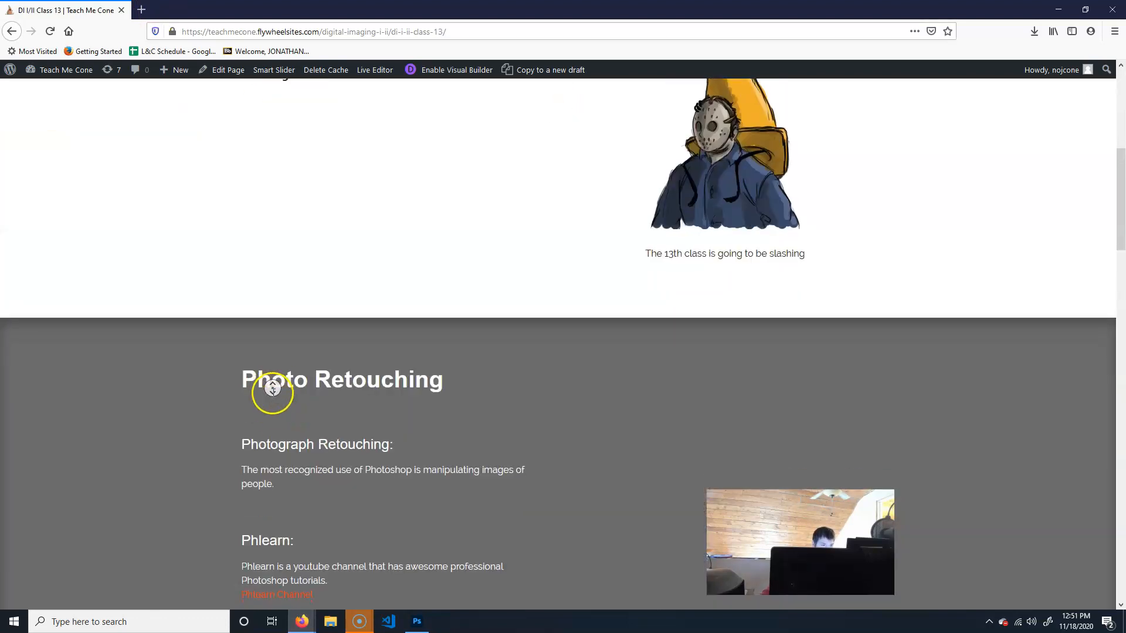
middle_click(325, 431)
right_click(287, 384)
left_click(281, 374)
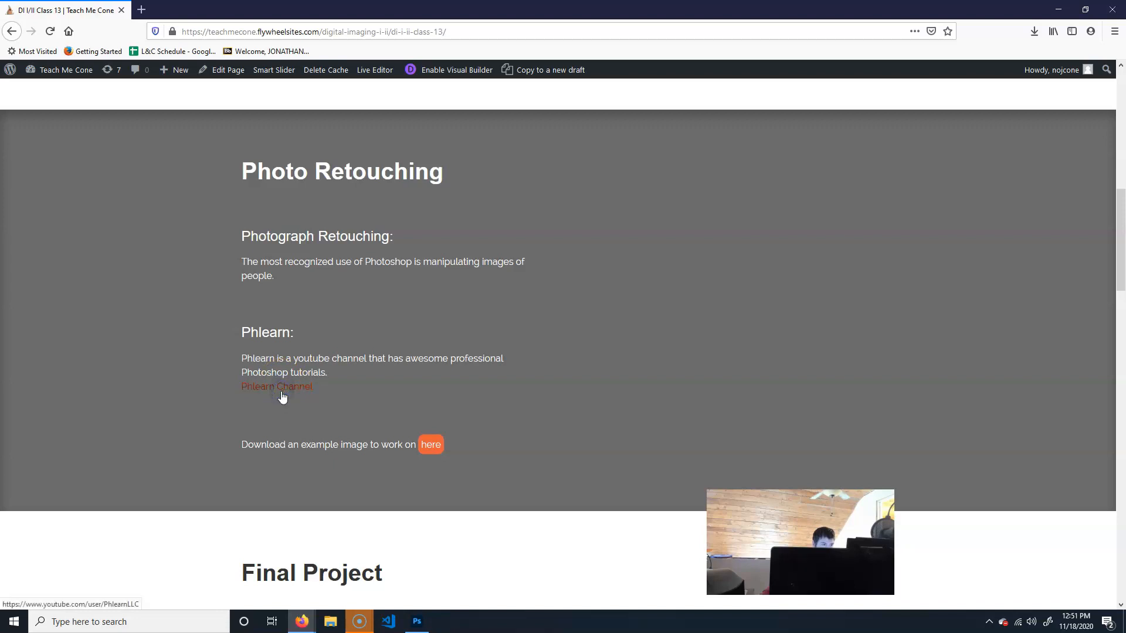
left_click(274, 391)
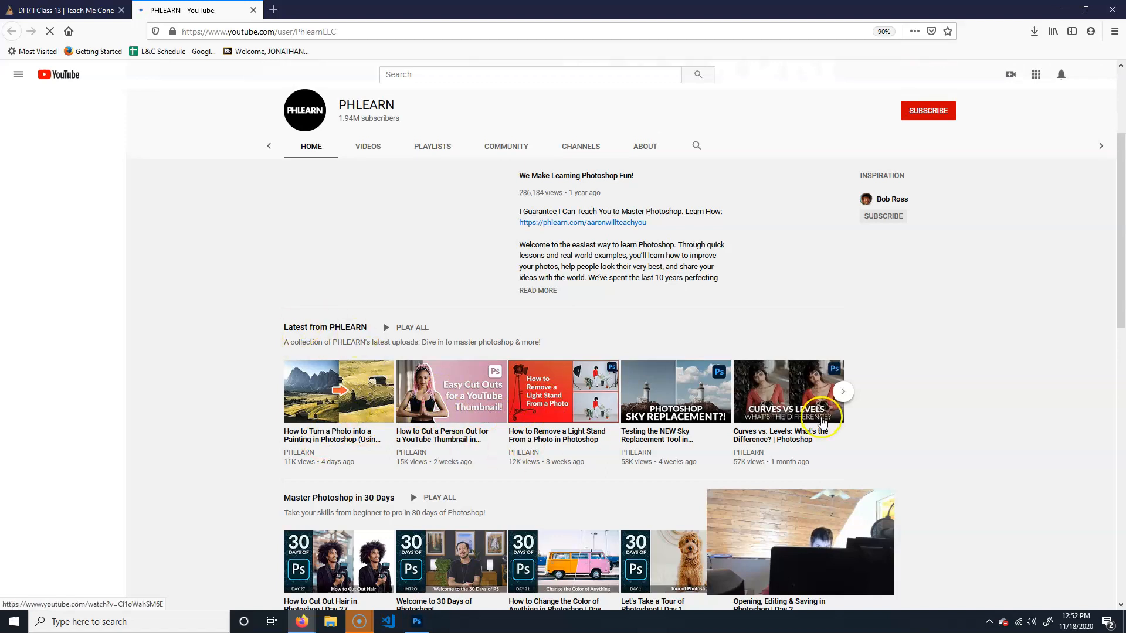
Step: Look through the PHLEARN channel's playlists down to All Photography Tutorials, and return to Photoshop by way of the class page
scroll(281, 422, "down", 3)
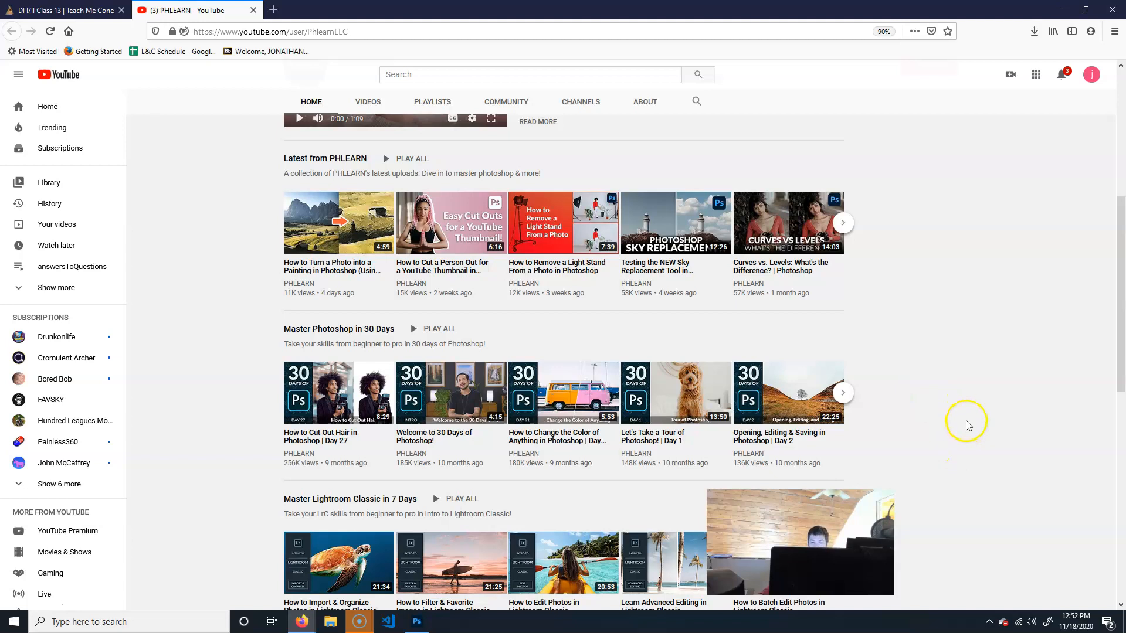
scroll(967, 426, "down", 3)
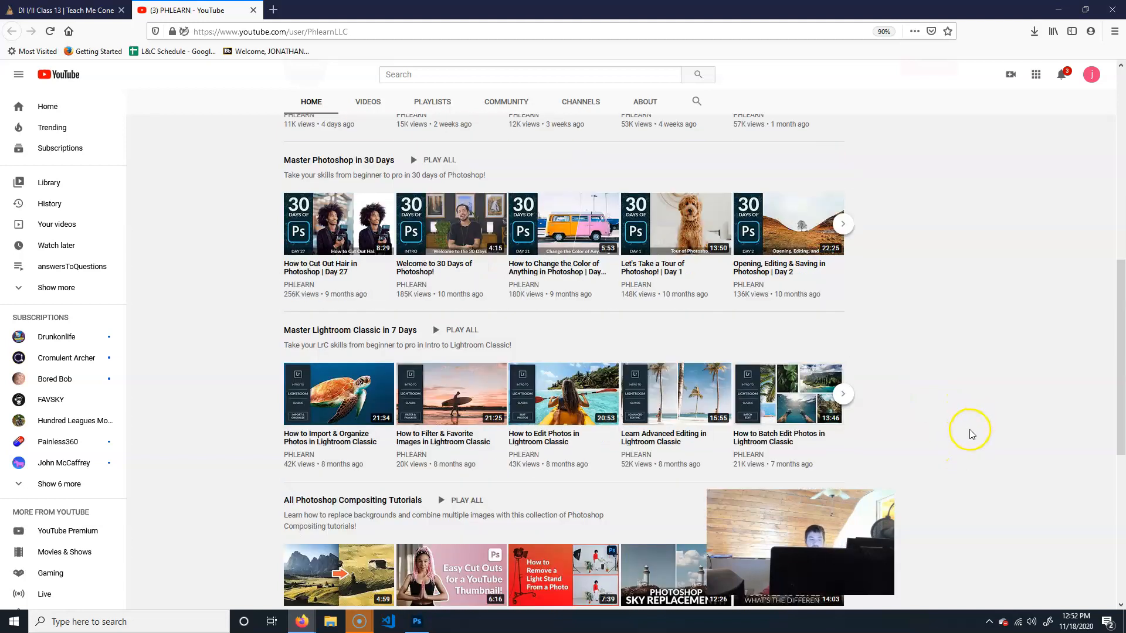
scroll(971, 428, "down", 2)
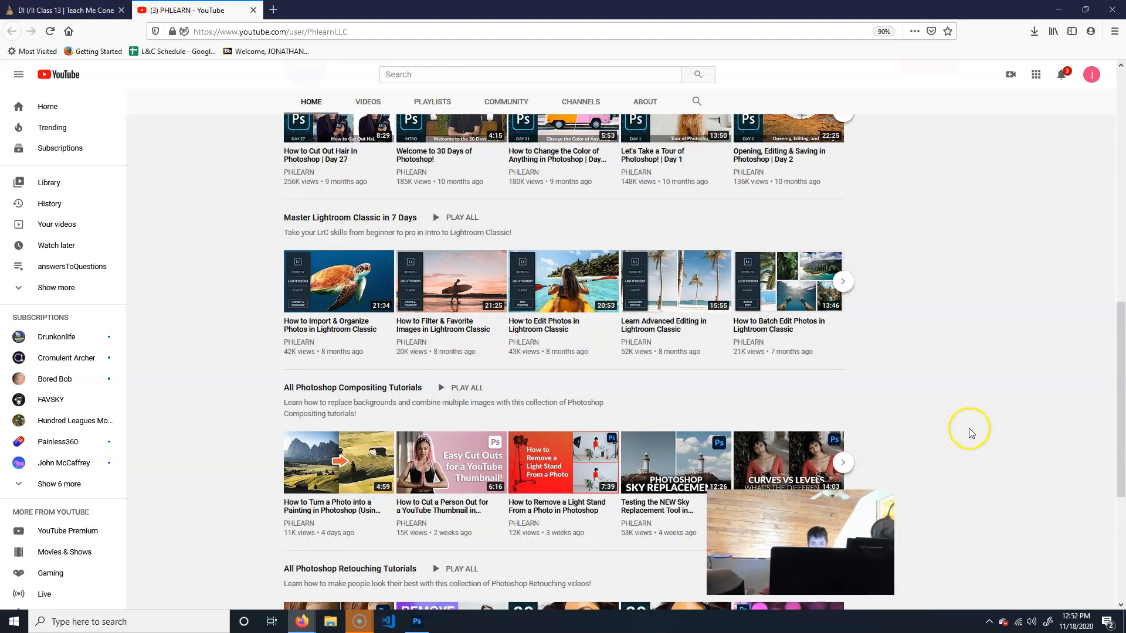
scroll(971, 434, "down", 3)
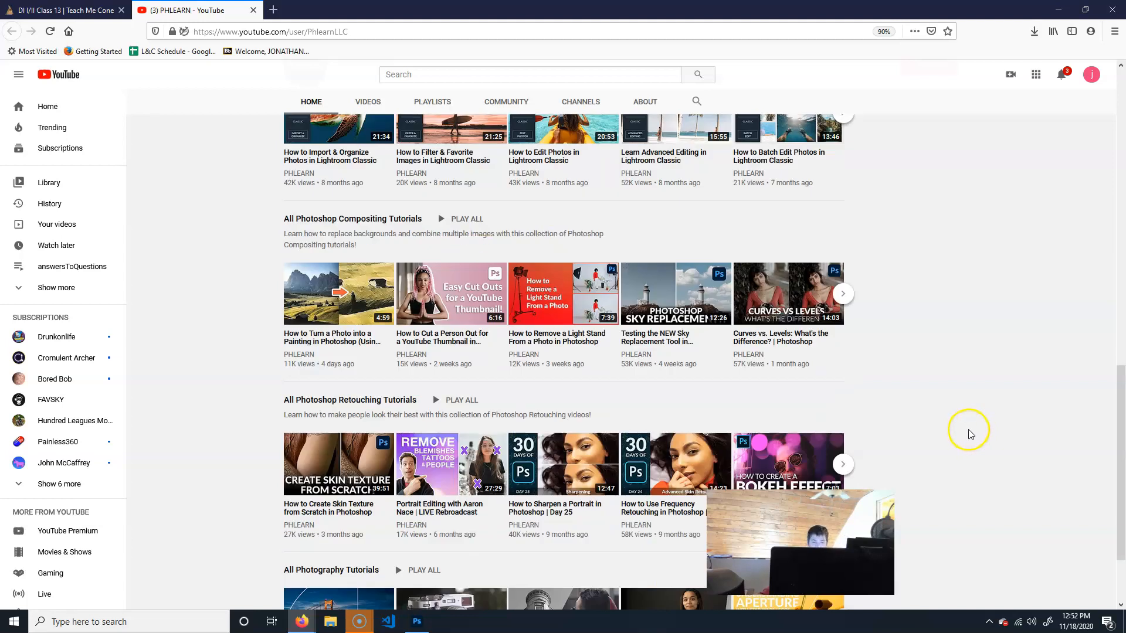
scroll(969, 432, "down", 2)
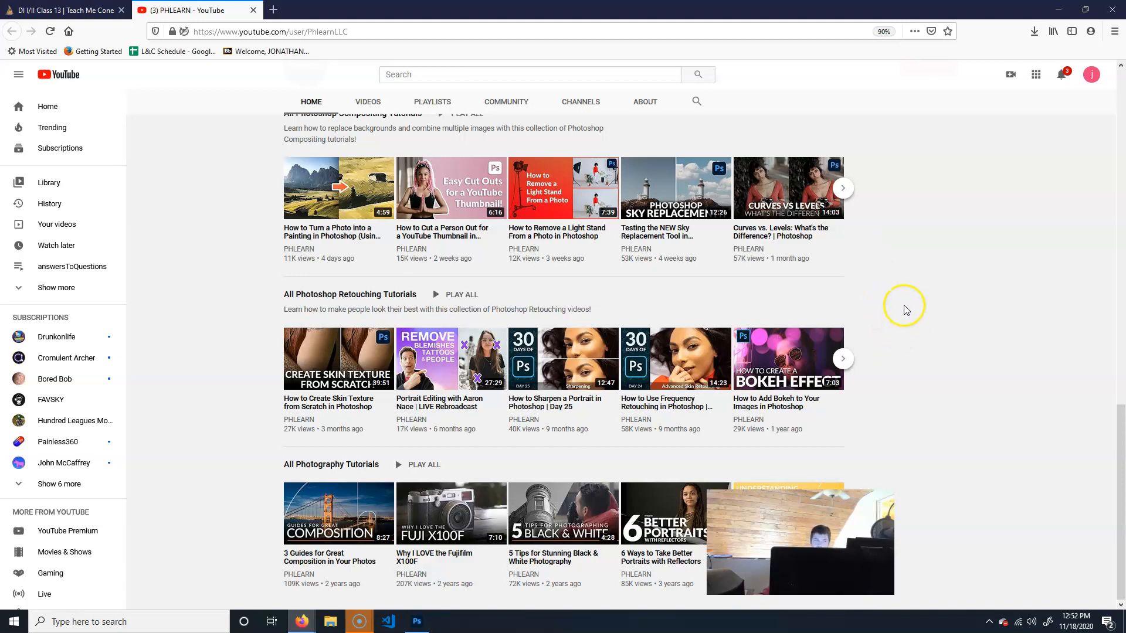
left_click(64, 10)
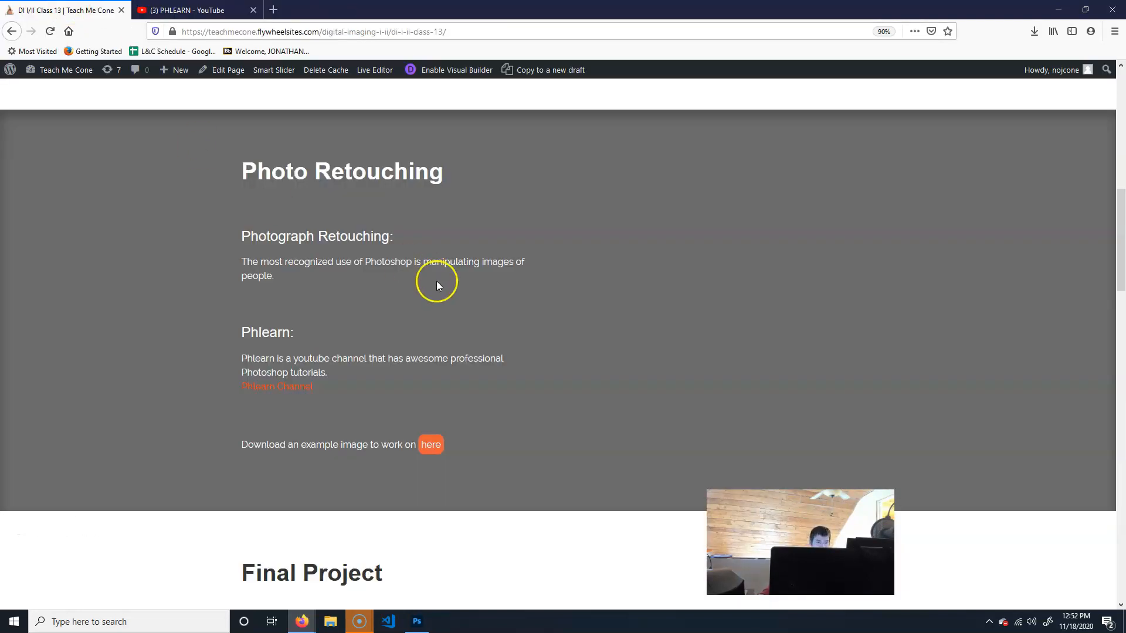
left_click(419, 622)
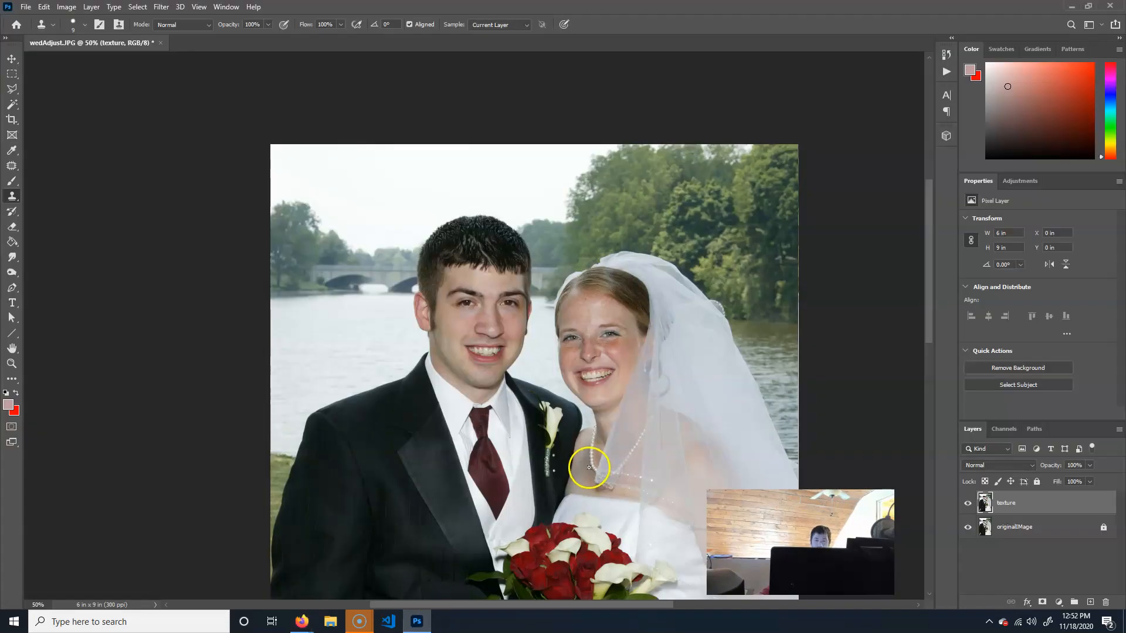